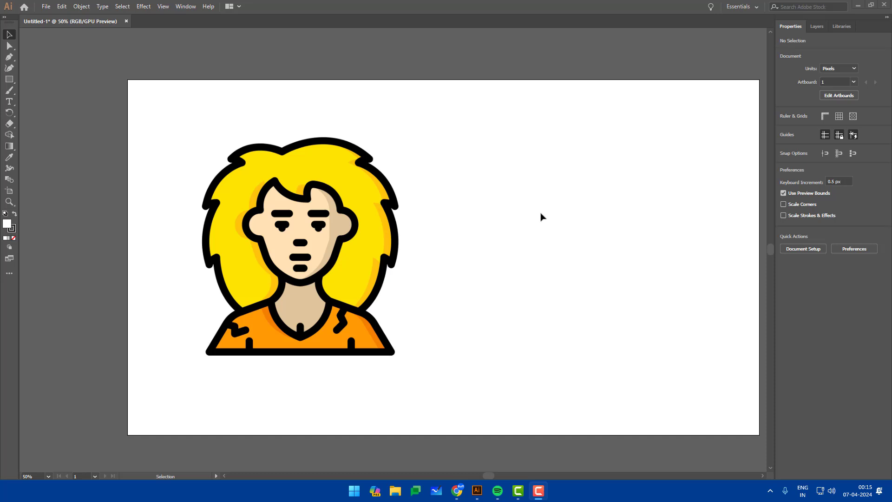
- Embed the linked portrait image in the document
left_click(520, 201)
left_click_drag(522, 201, 507, 203)
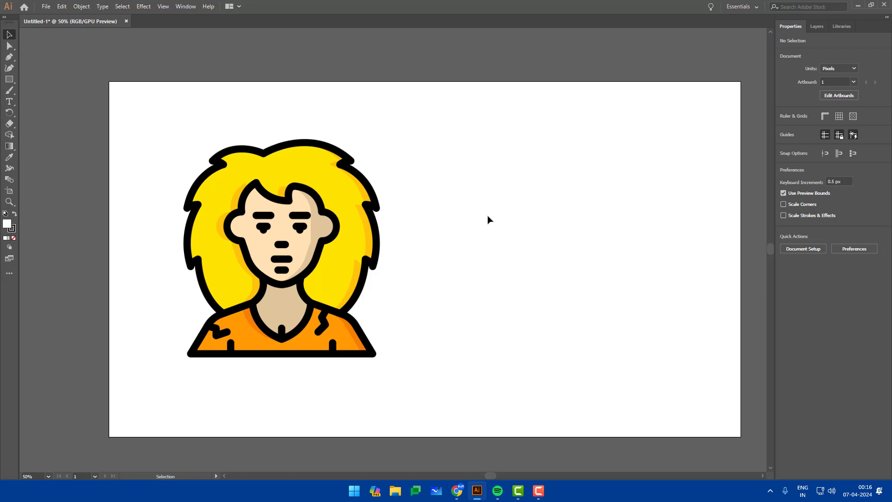
left_click(357, 230)
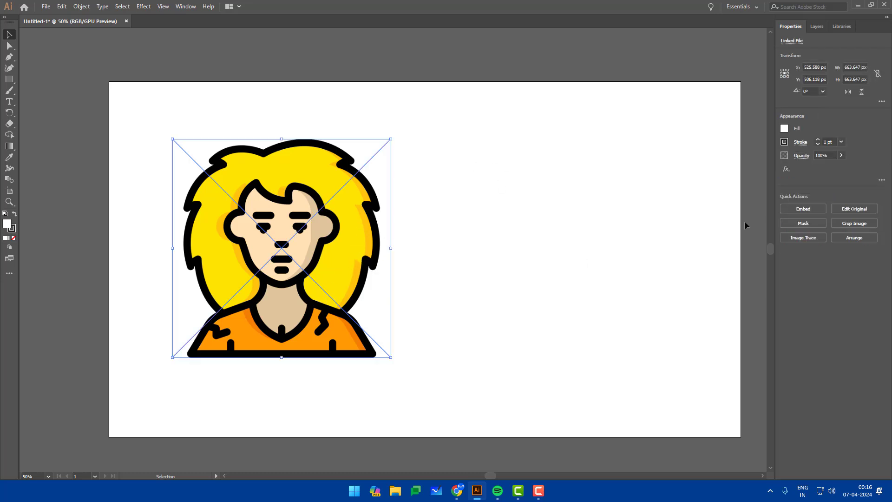
left_click(804, 208)
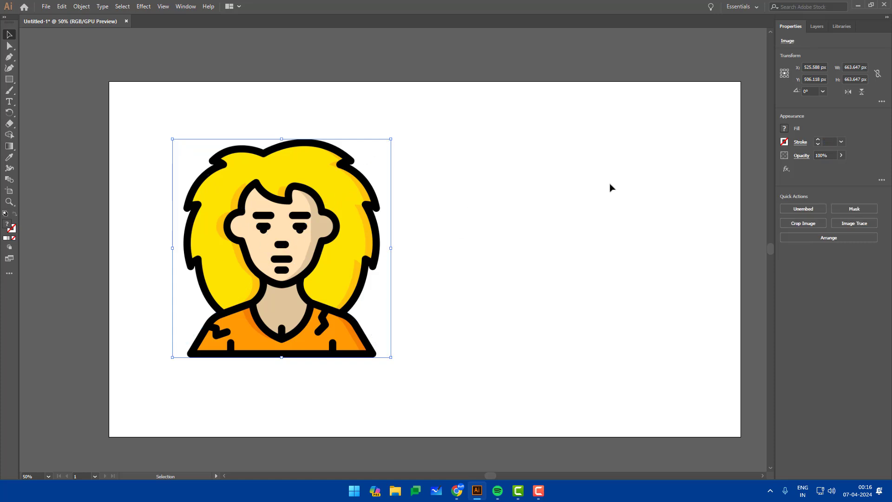
- Reduce the portrait image's opacity to 50% and deselect it
left_click(842, 156)
left_click_drag(840, 167, 824, 170)
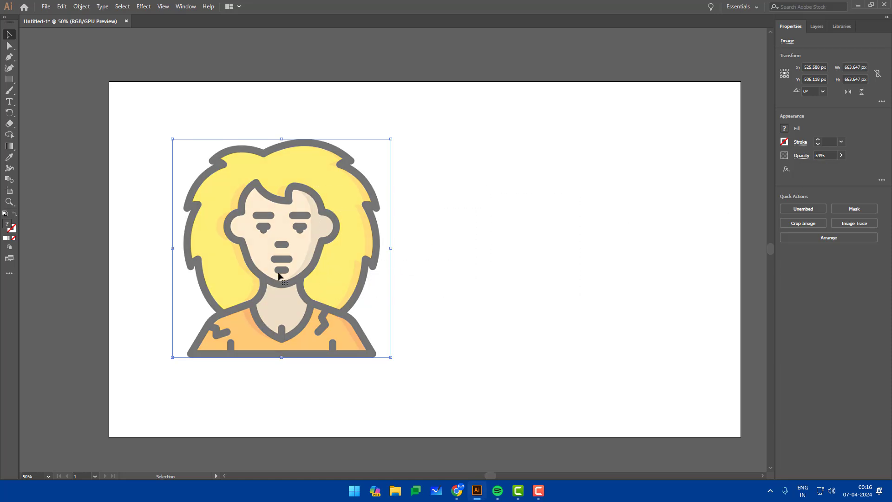
left_click(835, 155)
type("50")
key("Return")
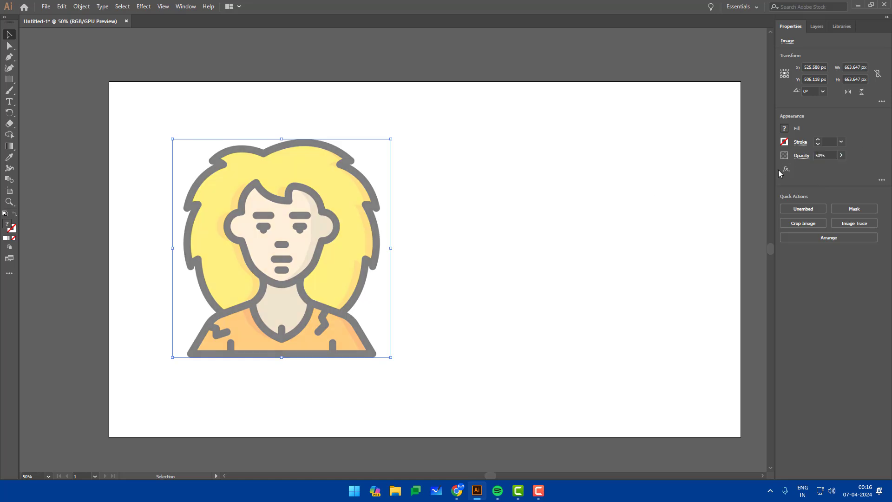
left_click(440, 223)
left_click(306, 264)
key("a")
key("ctrl+shift+a")
key("v")
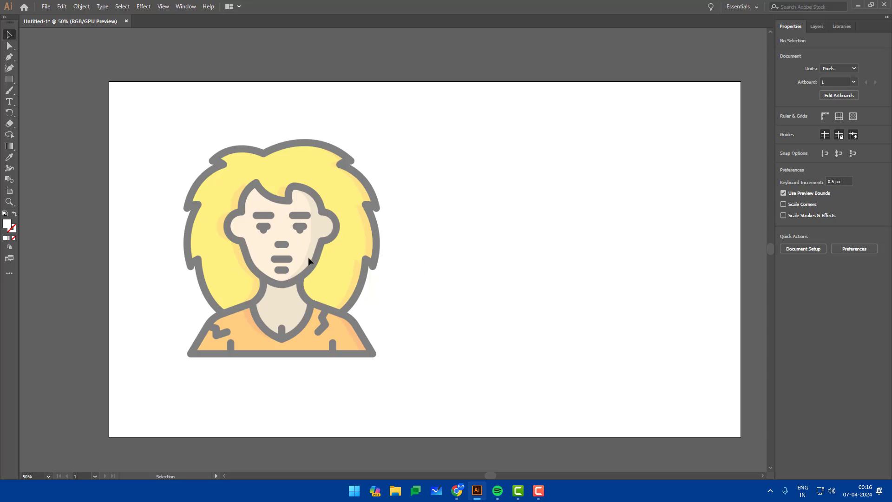
- Set up the Pen tool with no fill and a red stroke (M 100, Y 100), and place the first anchor in the hair's top notch
scroll(281, 260, "up", 1)
left_click_drag(272, 262, 282, 266)
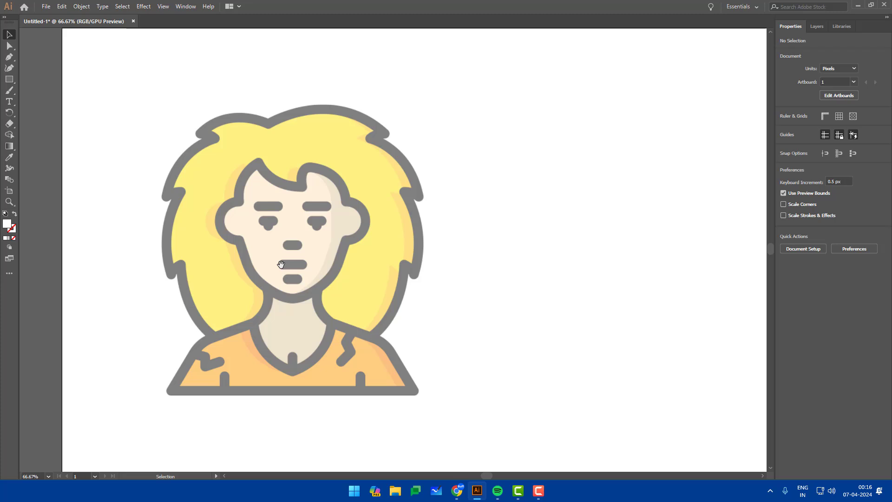
key("ctrl")
left_click_drag(273, 195, 288, 182)
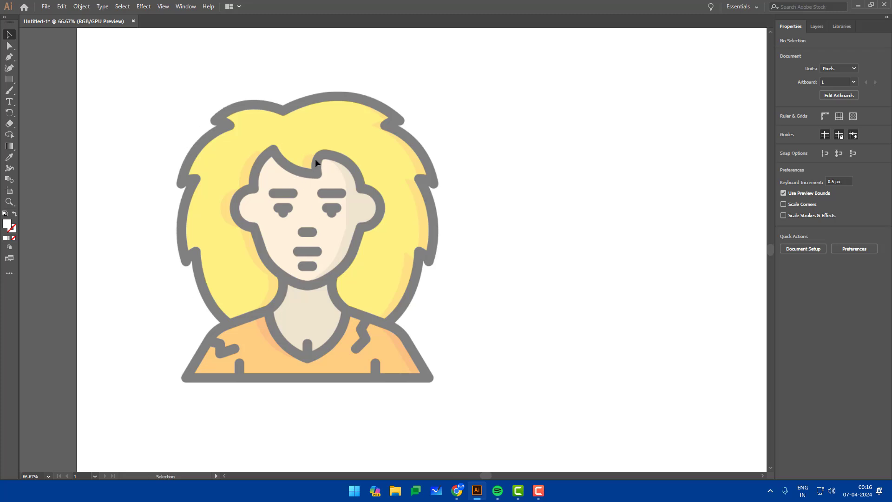
scroll(316, 156, "up", 1)
left_click_drag(317, 153, 322, 134)
scroll(323, 134, "down", 1)
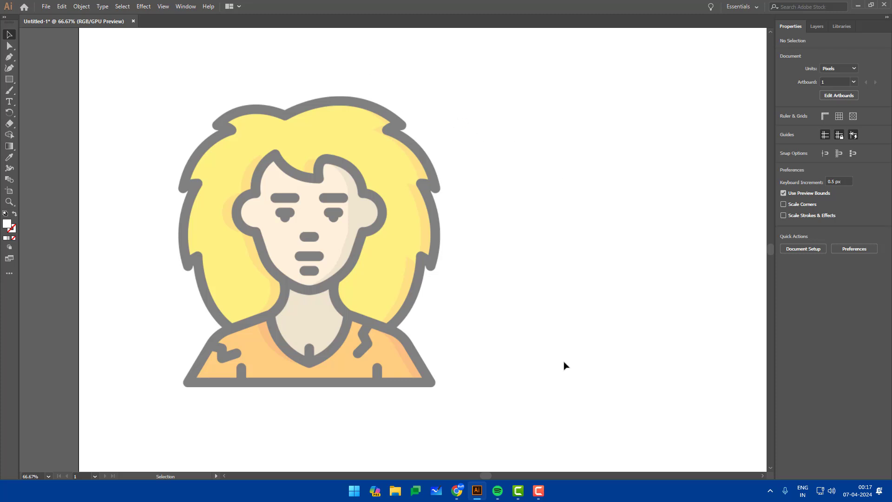
key("p")
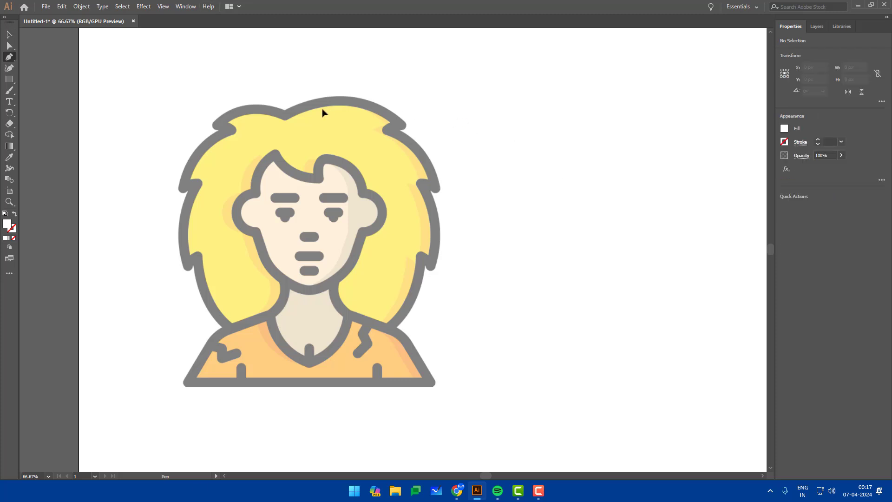
left_click(15, 213)
left_click(12, 230)
mouse_move(467, 84)
left_mouse_down()
mouse_move(560, 82)
mouse_move(521, 91)
mouse_move(581, 91)
left_mouse_up()
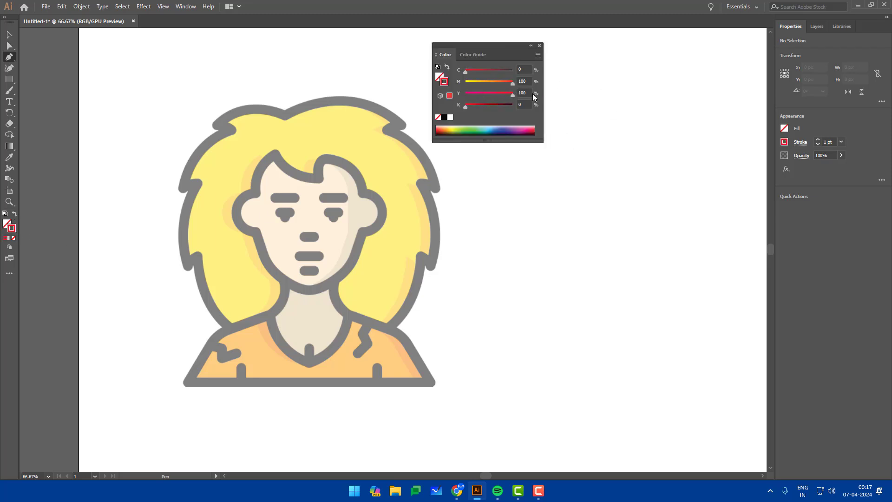
left_click_drag(506, 44, 572, 45)
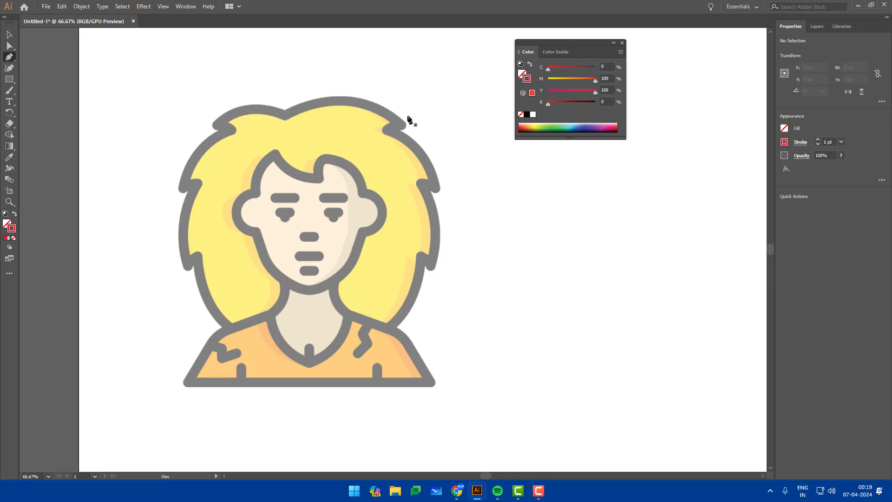
mouse_move(285, 121)
left_mouse_down()
mouse_move(290, 134)
mouse_move(409, 112)
mouse_move(405, 127)
mouse_move(273, 122)
left_mouse_up()
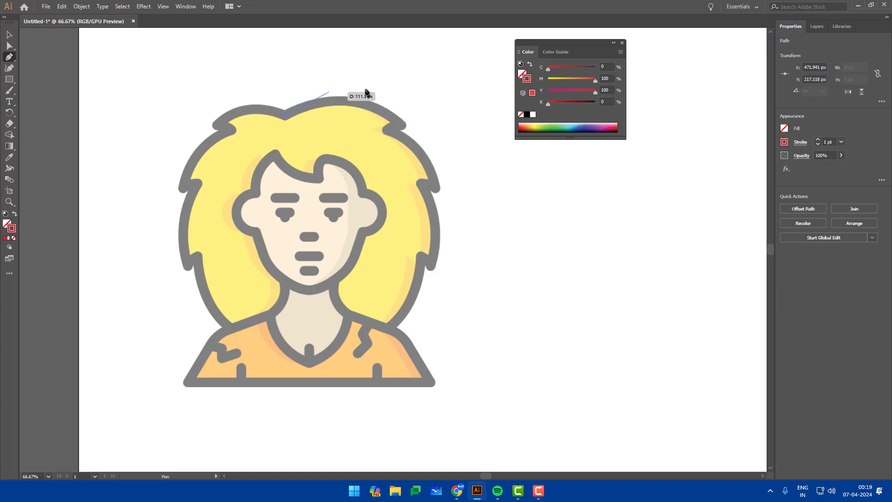
- Trace the large top curve of the hair outline from the notch to the first tip on the right of the head
left_click(400, 125)
left_click_drag(408, 137, 452, 171)
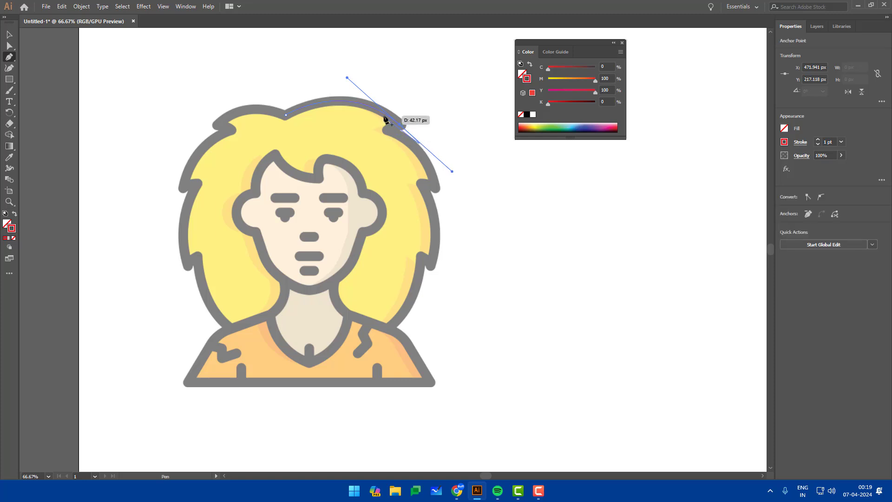
left_click_drag(420, 123, 398, 134)
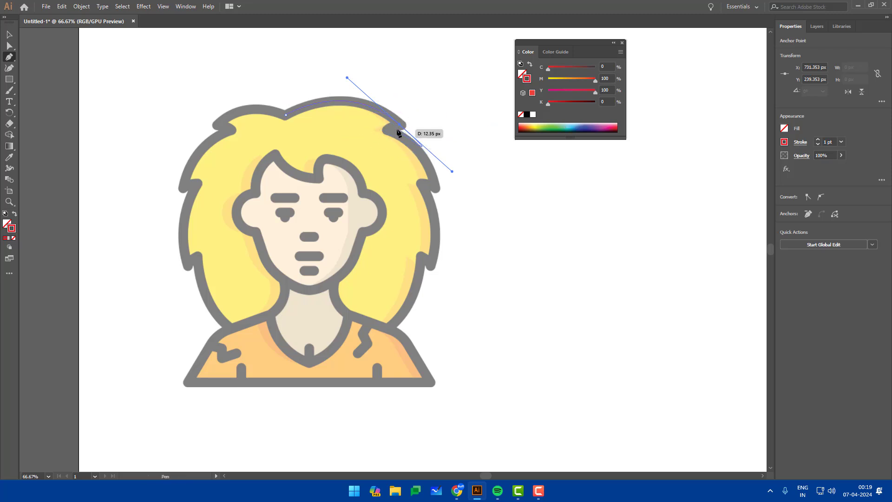
- Increase the traced hair curve's stroke weight to 13 pt
left_click(820, 141)
left_click(819, 140)
left_click(818, 140)
left_click(819, 140)
left_click(819, 140)
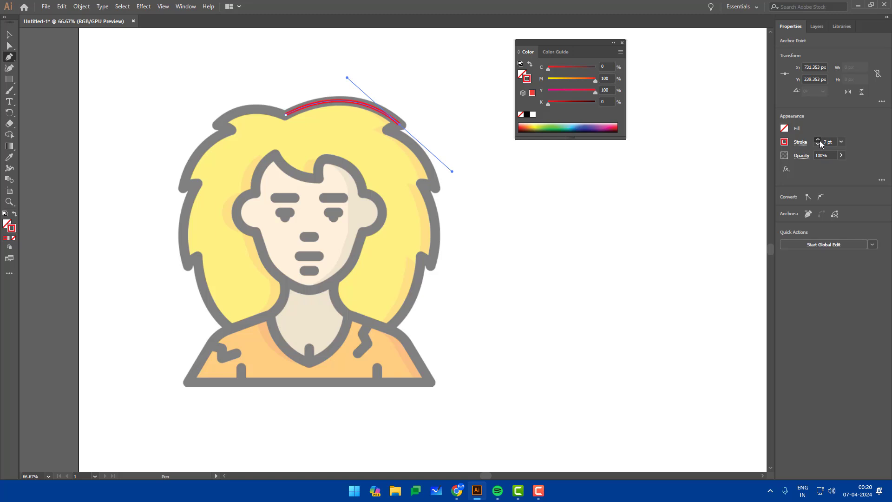
left_click(819, 140)
left_click(819, 140)
left_click(819, 139)
left_click(819, 140)
left_click(819, 139)
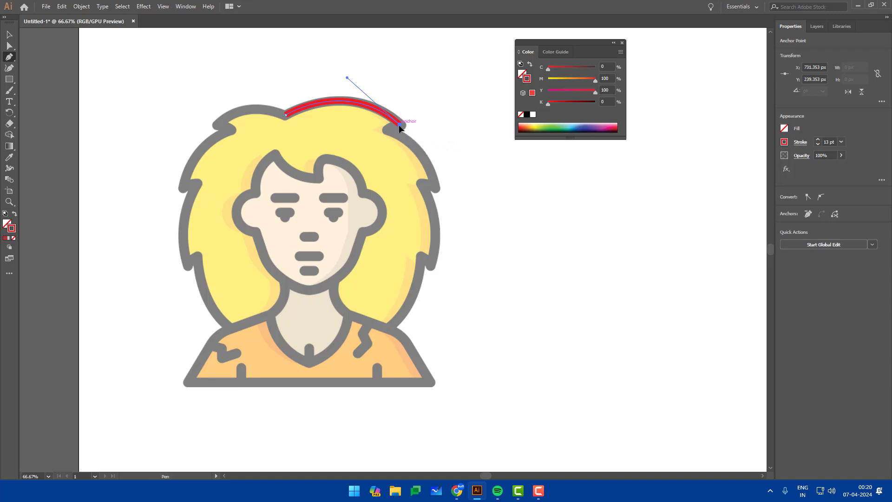
- Continue the hair path into the inner notch and along the curve down to the second tip
left_click(400, 125)
left_click(387, 132)
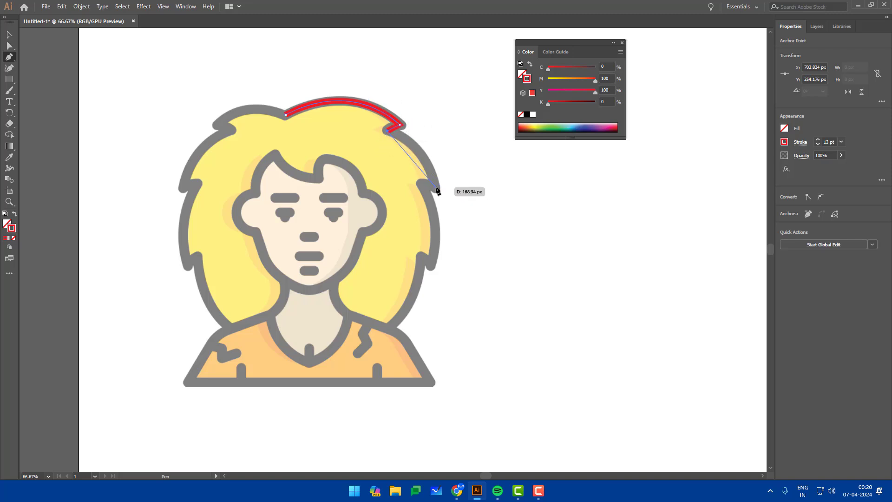
left_click_drag(435, 189, 449, 240)
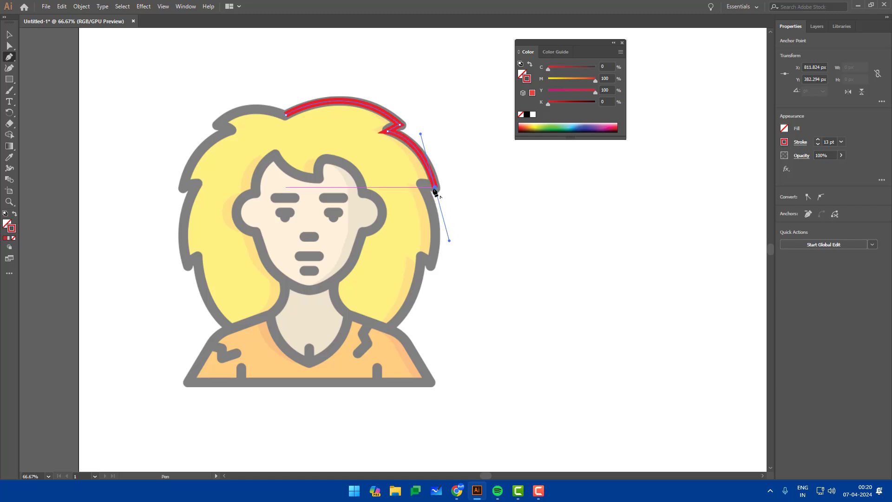
left_click(435, 189)
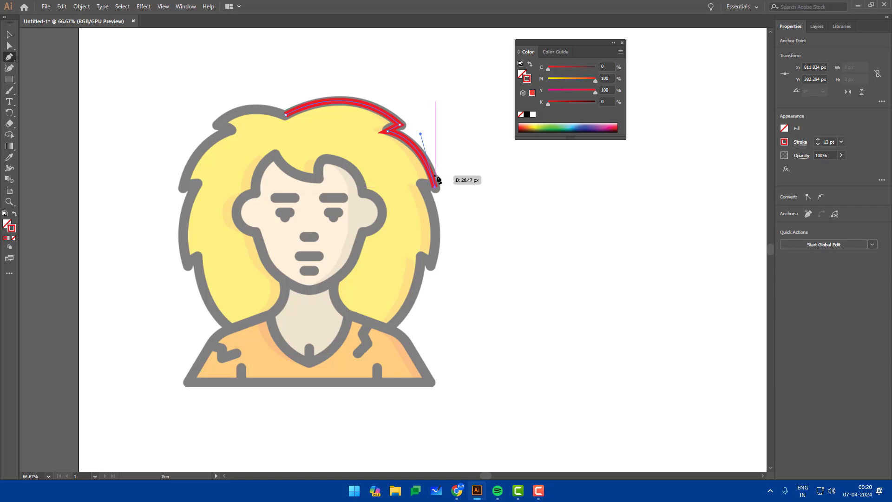
left_click_drag(437, 178, 57, 143)
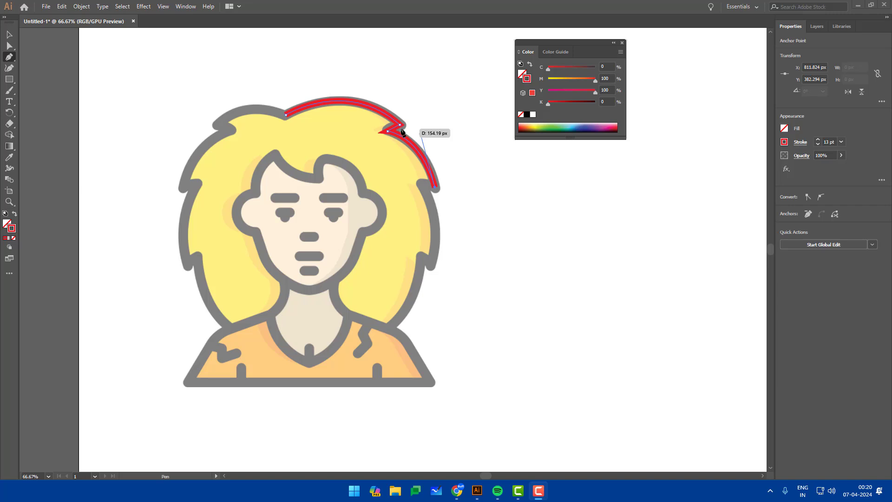
scroll(404, 128, "up", 3)
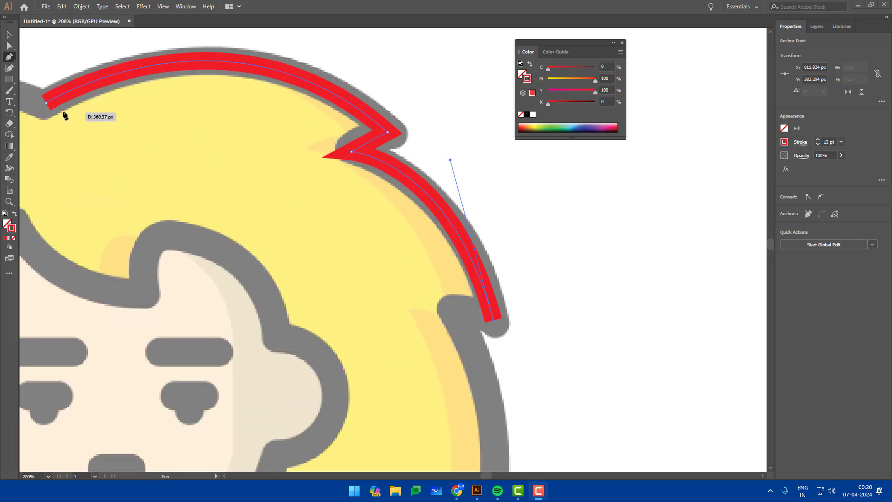
- Compare miter and round joins on the hair path's corners, choosing the round join
left_click(800, 143)
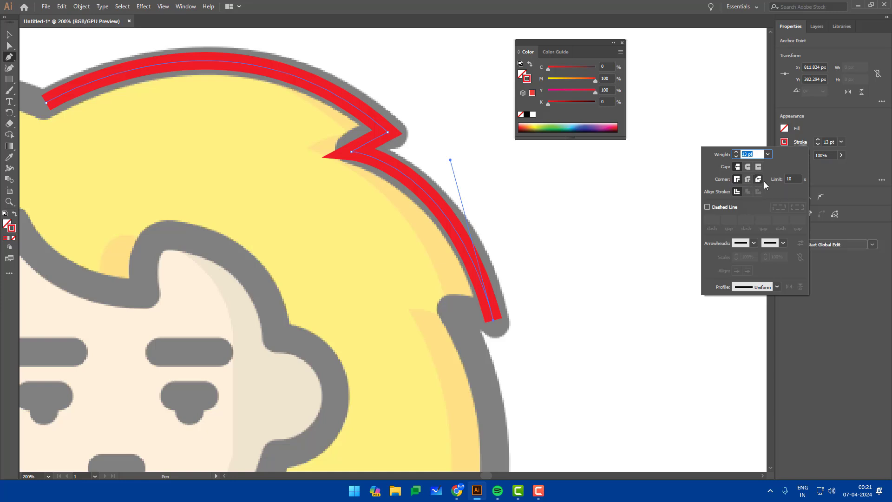
left_click(751, 180)
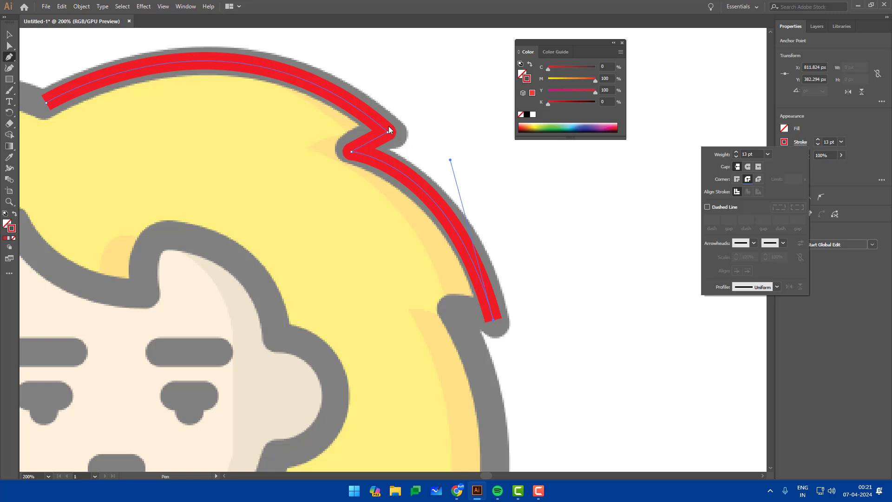
left_click(737, 180)
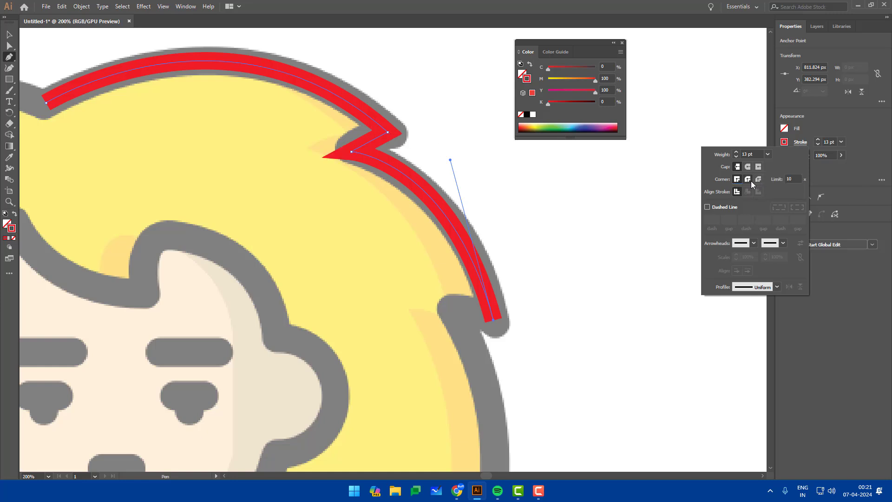
left_click(751, 179)
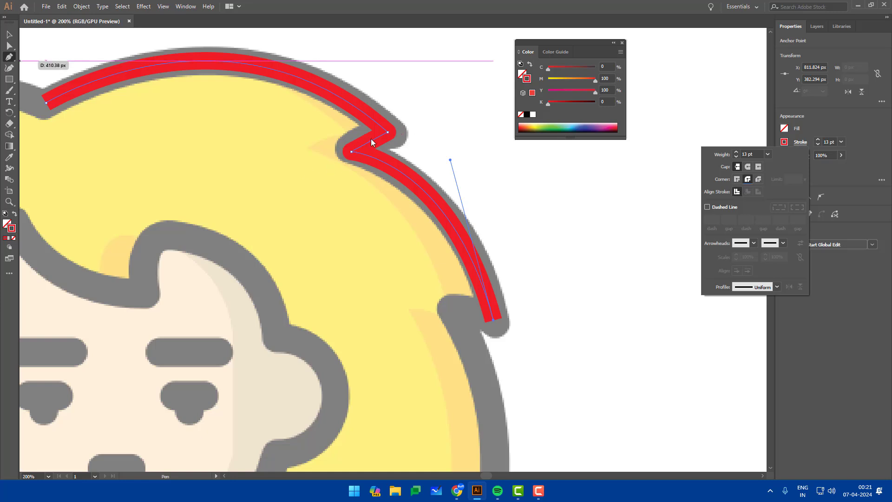
left_click(349, 155)
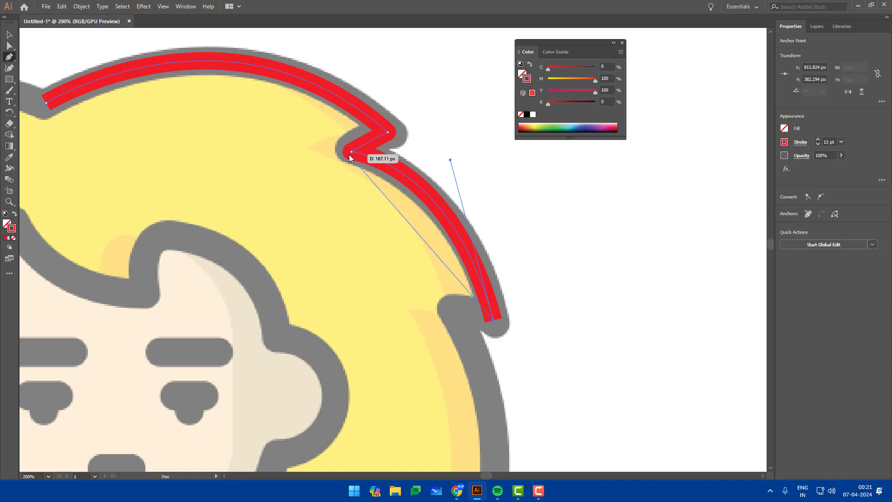
- Undo the hair tracing and stroke changes back to the first anchor point
key("ctrl+z")
key("ctrl+z")
key("Delete")
key("p")
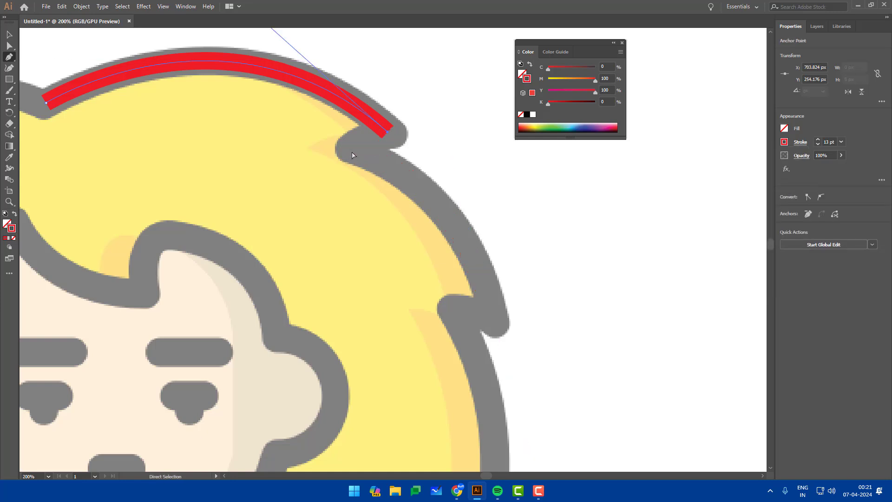
left_click(388, 132)
key("ctrl+z")
key("ctrl+z")
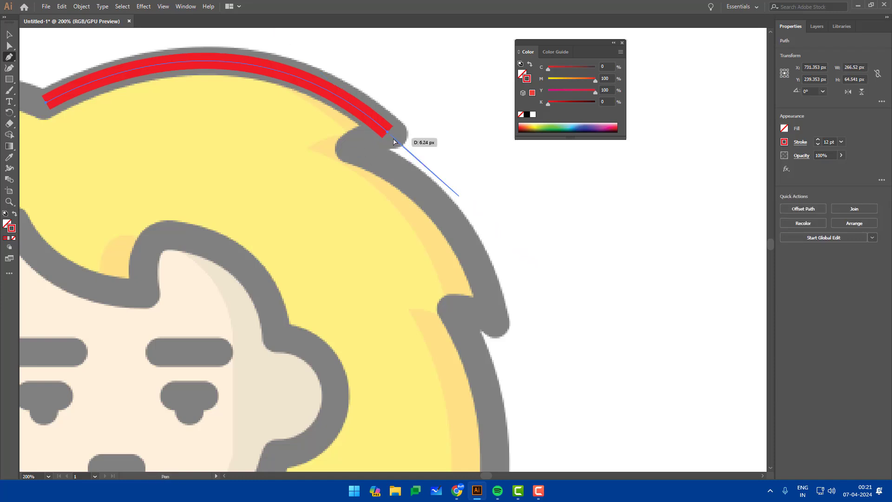
key("ctrl+z")
key("ctrl+z")
key("ctrl+z")
key("ctrl+z")
key("ctrl+z")
key("ctrl+z")
key("ctrl+z")
key("ctrl+z")
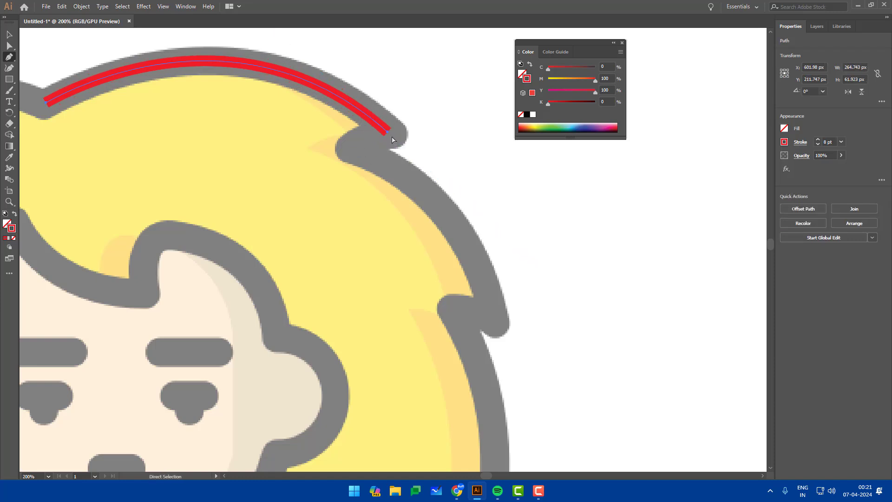
key("ctrl+z")
key("ctrl+z")
key("ctrl+z")
key("ctrl+z")
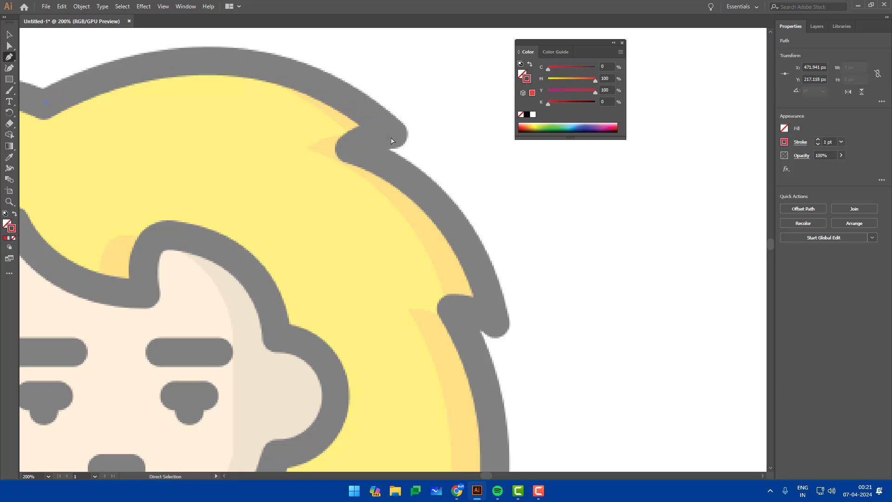
- Trace the hair's large top curve from the first anchor to the first tip again with a 13 pt stroke
left_click_drag(395, 135, 552, 277)
left_click(820, 141, "shift")
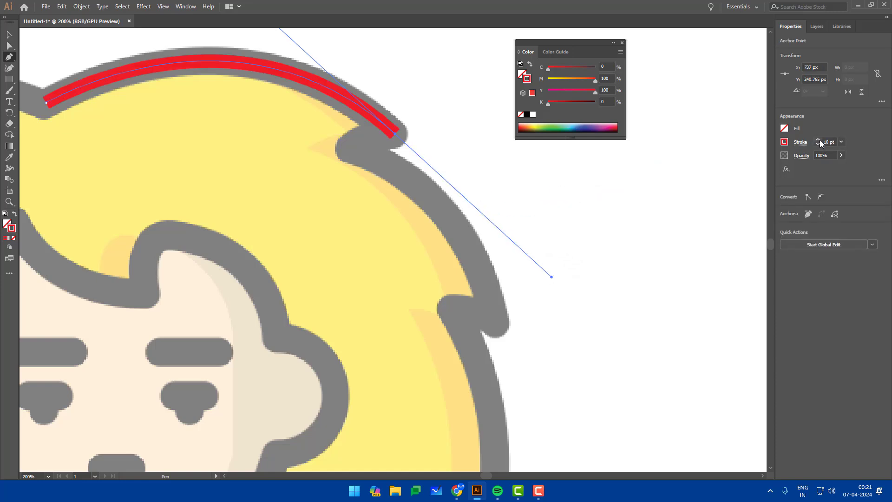
left_click(818, 139)
left_click(818, 140)
left_click(818, 140)
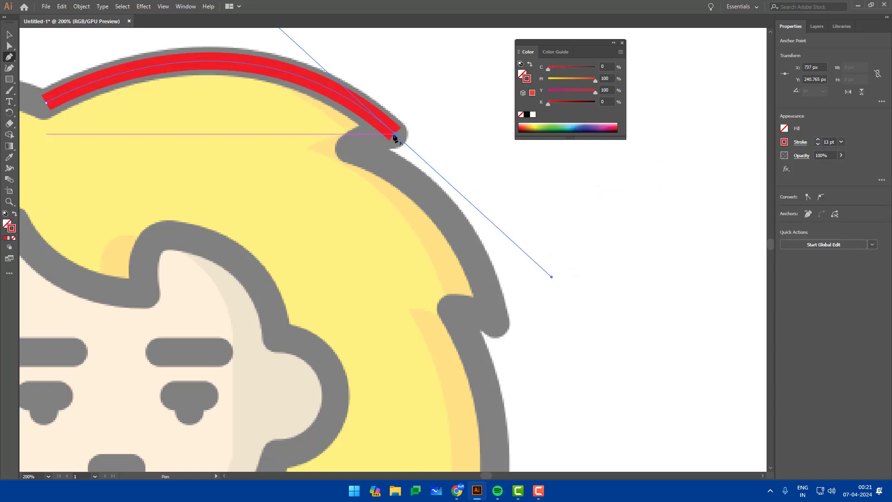
- Extend the path with a curve from the hair tip into the inner notch and give the stroke round joins
left_click_drag(394, 135, 332, 166)
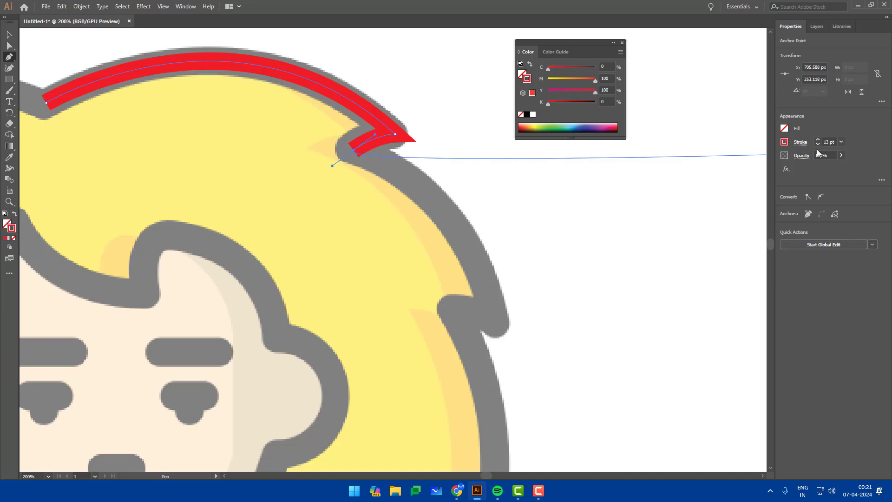
left_click(801, 143)
left_click(748, 179)
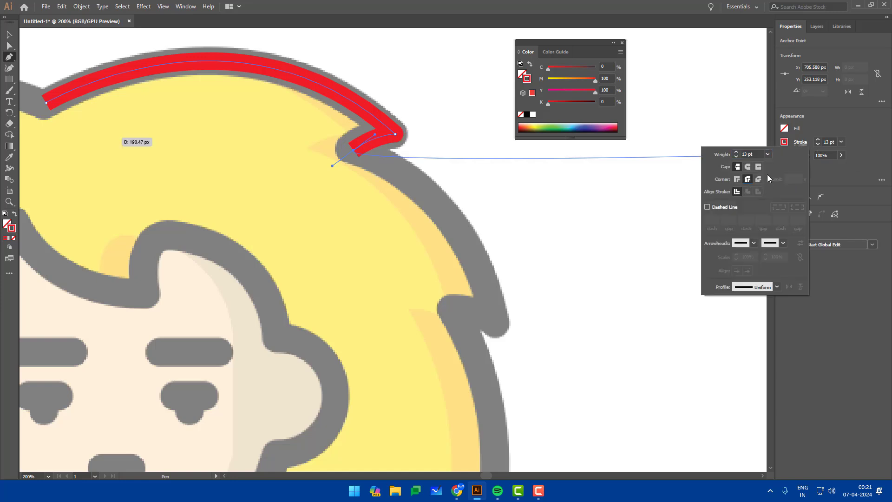
- Extend the hair path from the first notch down to the second right-side tip and into its notch, with sharp direction changes
left_click(353, 152)
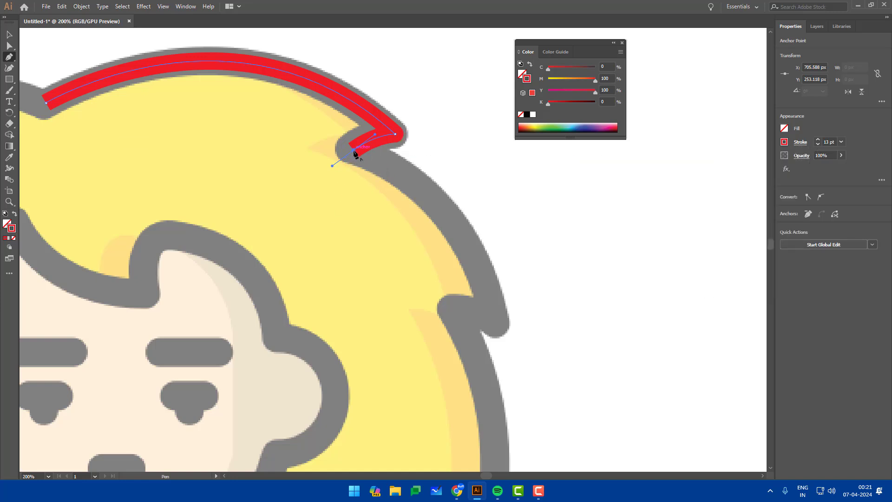
left_click_drag(424, 199, 407, 126)
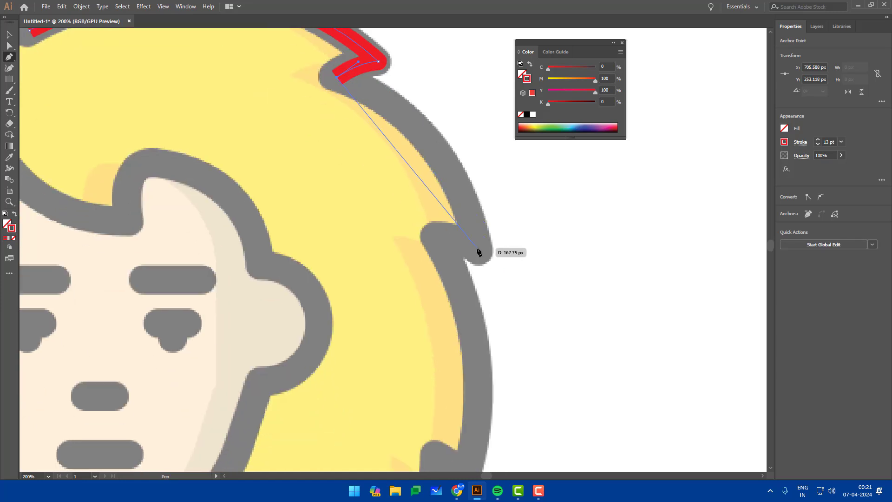
mouse_move(478, 250)
left_mouse_down()
mouse_move(521, 360)
mouse_move(514, 399)
left_mouse_up()
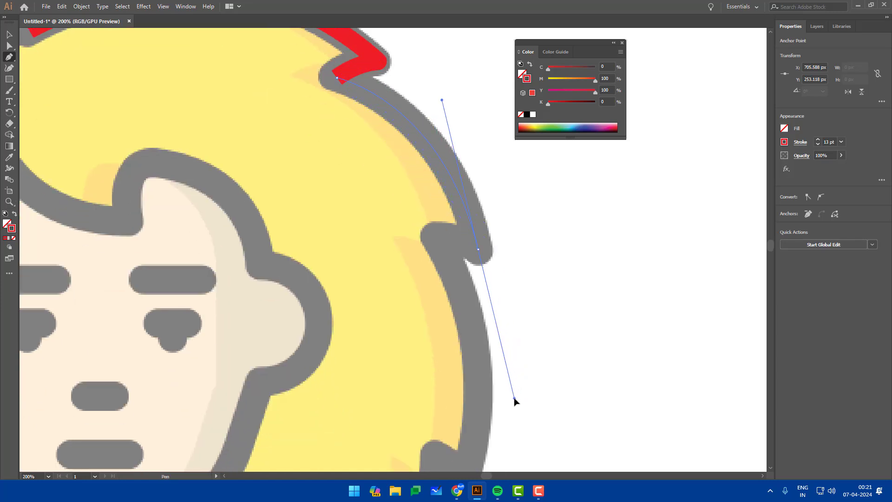
left_click(478, 250)
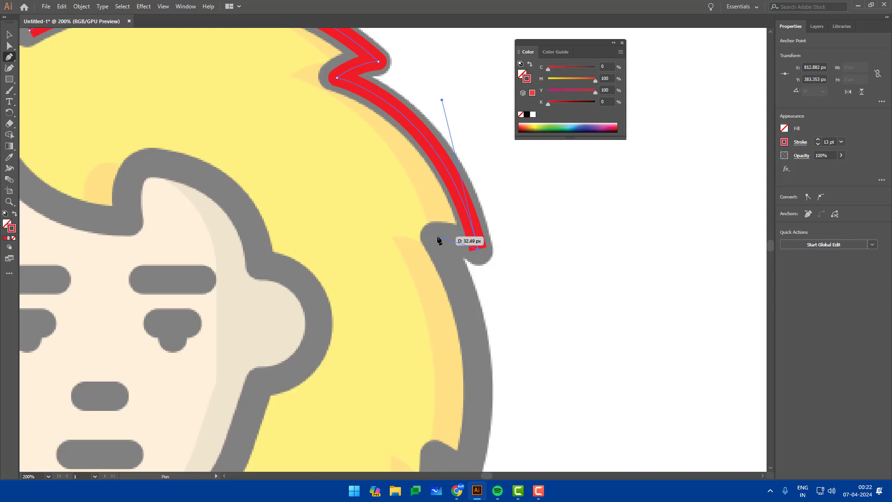
left_click_drag(438, 236, 405, 229)
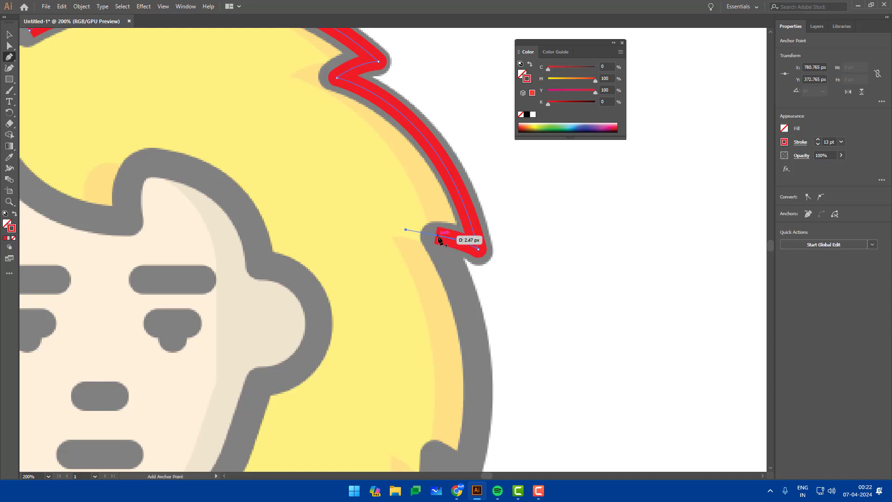
left_click(437, 235)
- Continue the hair path along the right side to the third tip and into the notch beside it
scroll(471, 260, "down", 3)
scroll(472, 263, "down", 1)
mouse_move(480, 327)
left_mouse_down()
mouse_move(514, 243)
mouse_move(483, 292)
left_mouse_up()
scroll(515, 223, "up", 1)
left_click_drag(489, 227, 482, 225)
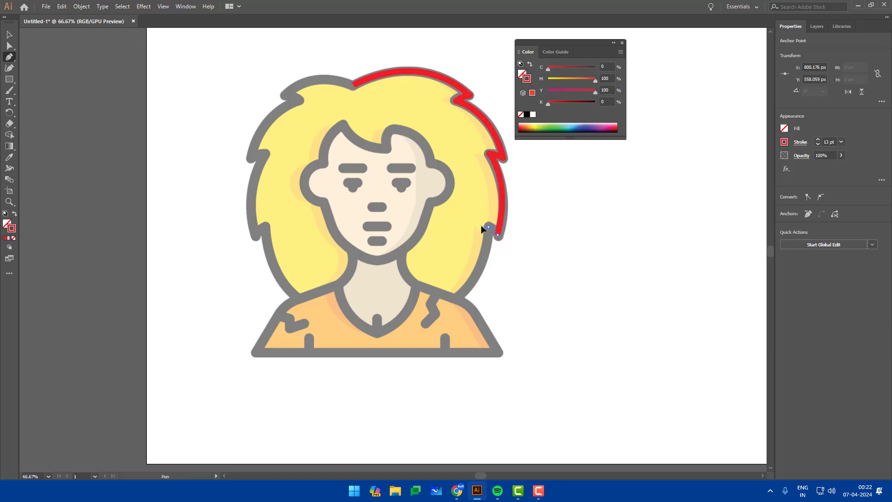
left_click(490, 228)
- Trace the hair's lower right curve from the third notch down to the shoulder, then end and deselect the path
left_click_drag(425, 329, 426, 329)
scroll(469, 291, "up", 3)
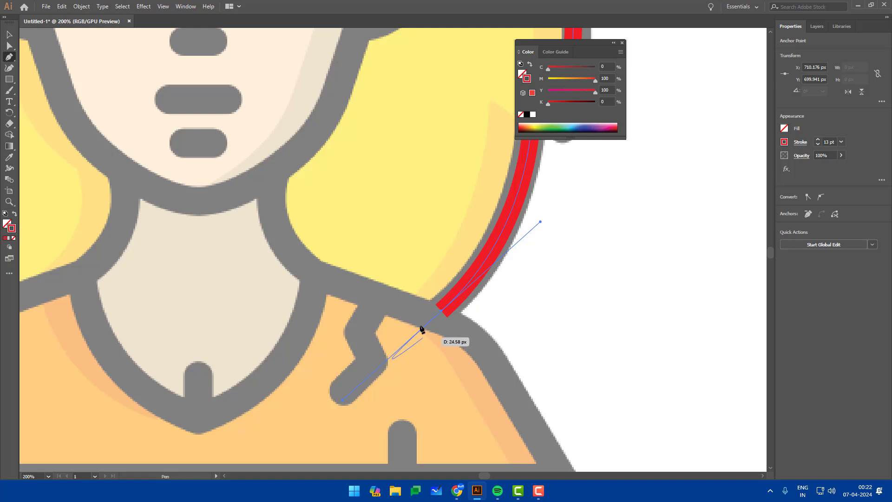
key("ctrl+z")
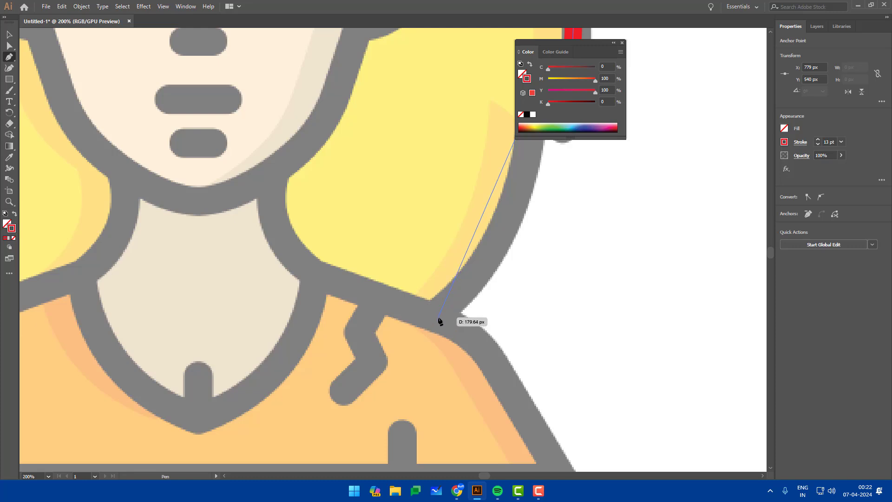
left_click_drag(437, 316, 408, 330)
left_click_drag(349, 422, 337, 407)
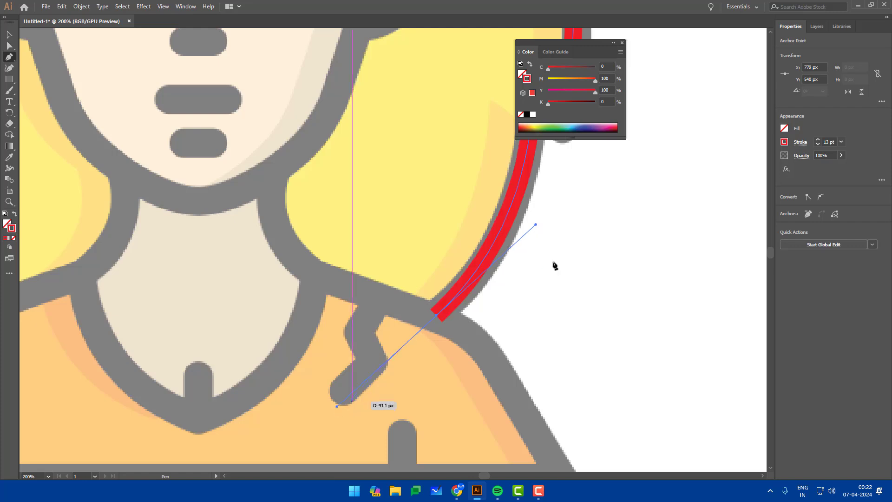
scroll(579, 227, "down", 3)
key("v")
left_click(641, 209)
- Resume the hair path at its first anchor and trace the upper left curve to the first left tip and its notch
left_click_drag(546, 142, 497, 234)
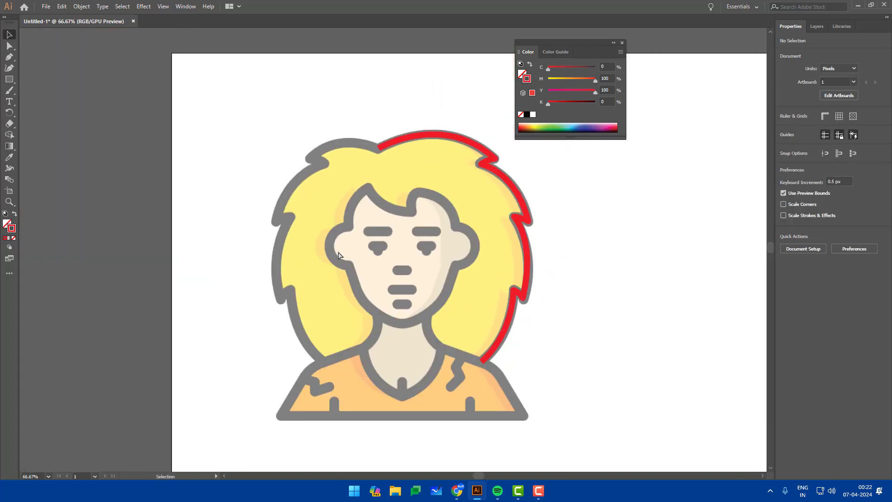
key("p")
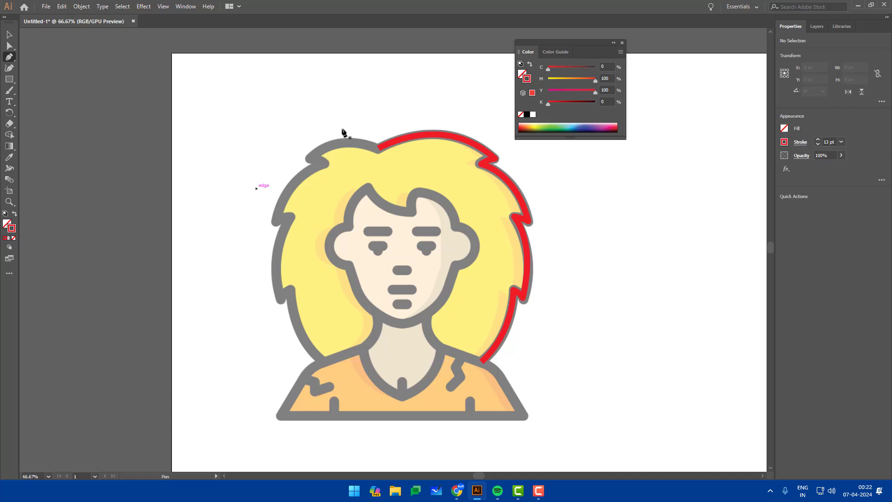
left_click(380, 149)
left_click_drag(313, 157, 326, 170)
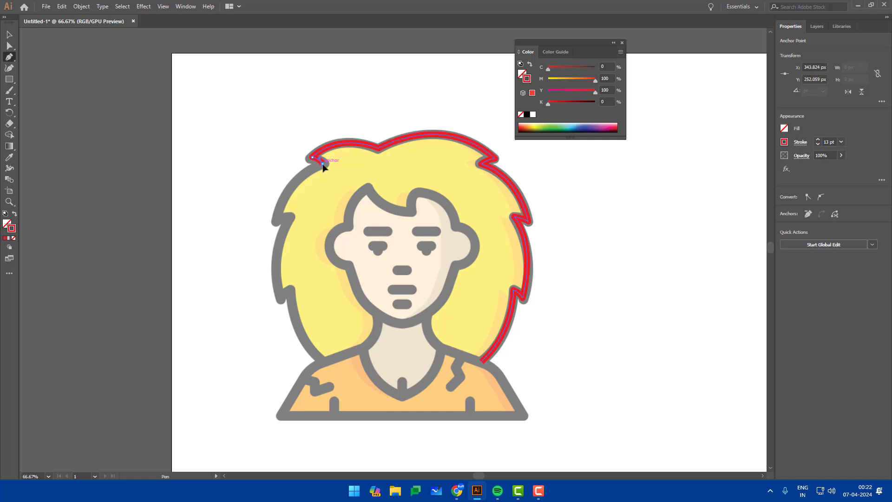
left_click(322, 164)
- Extend the hair path to the second left-side tip and into the notch beside it
left_click_drag(276, 219, 263, 262)
left_click(276, 219)
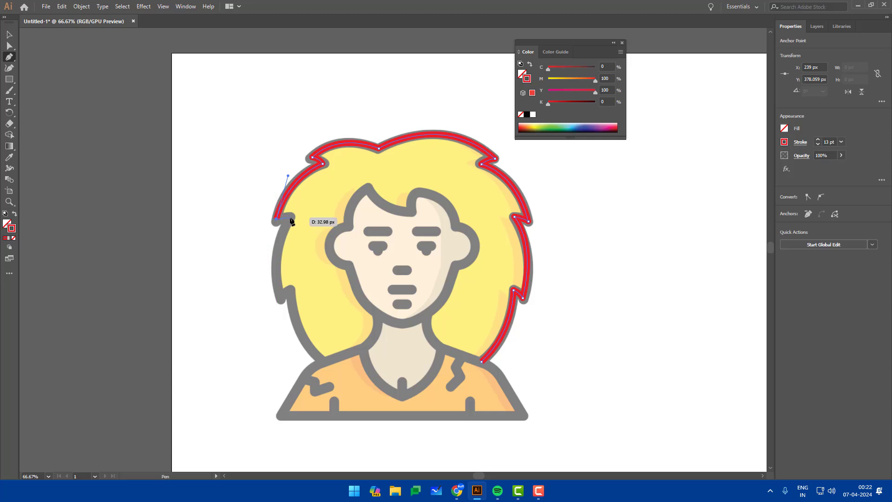
left_click_drag(290, 217, 319, 144)
left_click(290, 218)
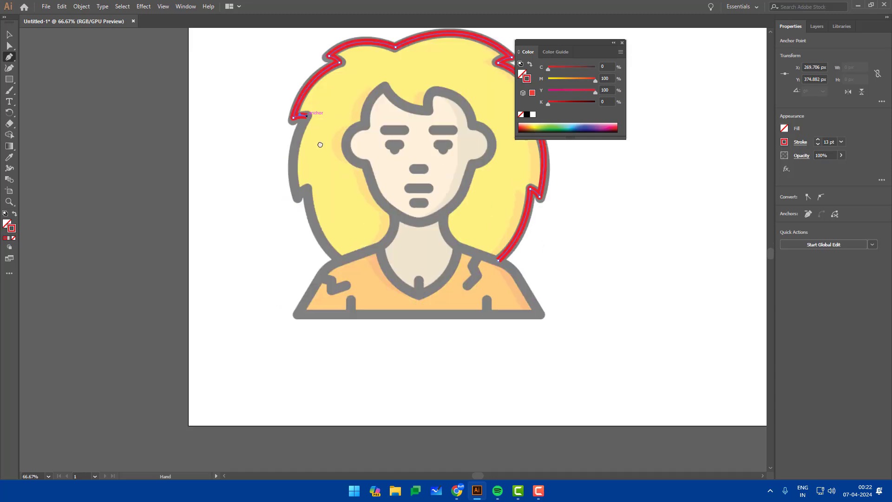
mouse_move(297, 194)
left_mouse_down()
mouse_move(298, 218)
mouse_move(314, 238)
left_mouse_up()
left_click(299, 195)
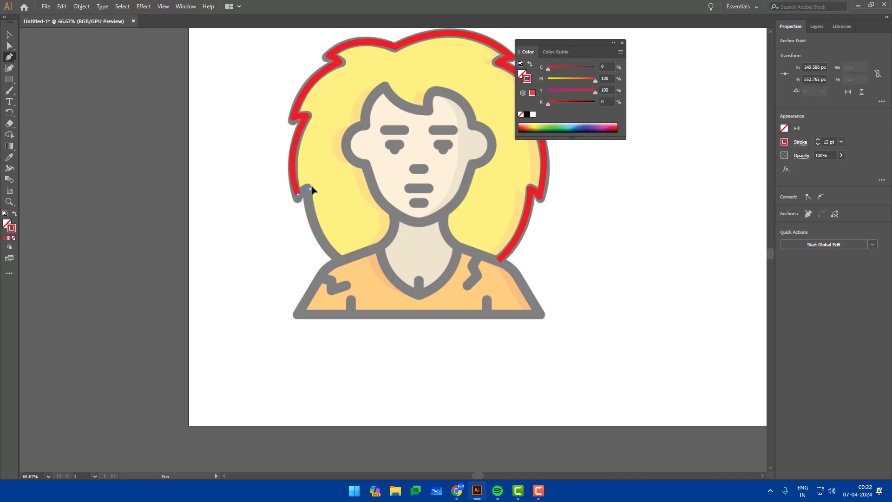
scroll(313, 188, "up", 5)
left_click_drag(314, 188, 315, 168)
key("ctrl+z")
key("ctrl+z")
key("ctrl+z")
key("ctrl+z")
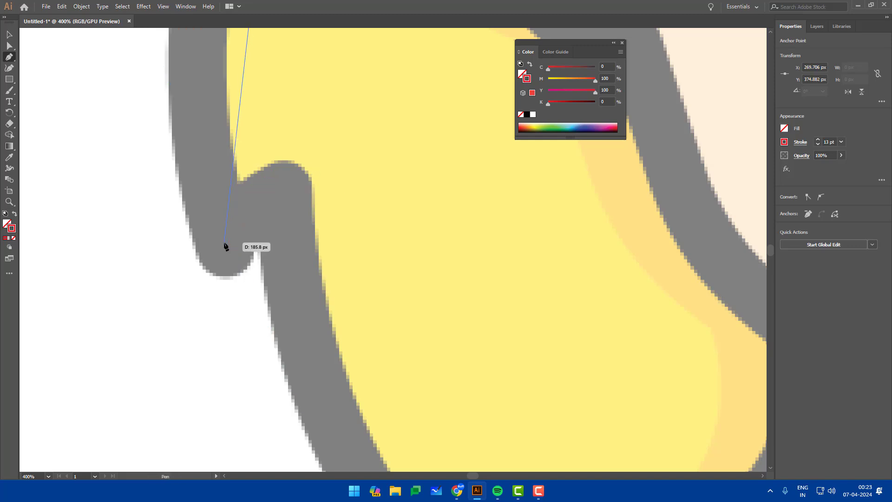
left_click_drag(225, 244, 304, 409)
scroll(282, 146, "down", 5)
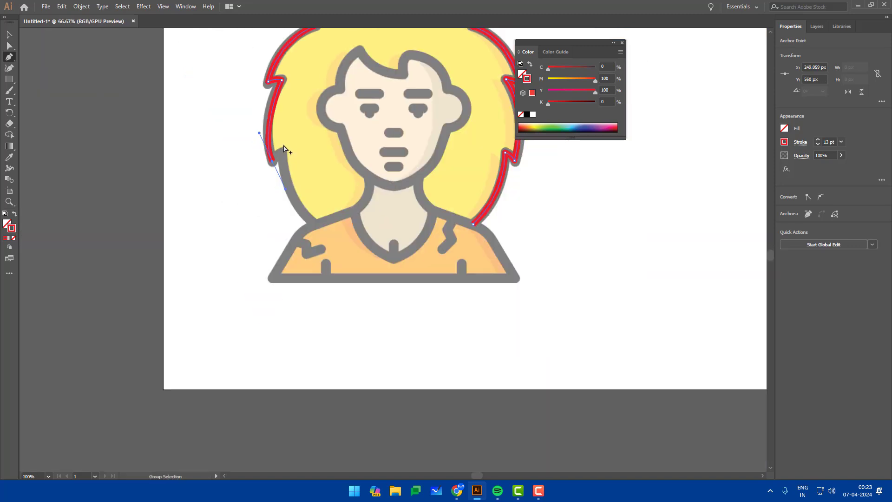
key("ctrl+z")
- Trace the left side of the hair down to the third tip and into its notch, redoing the tip anchor slightly lower
scroll(283, 161, "up", 2)
scroll(269, 175, "up", 3)
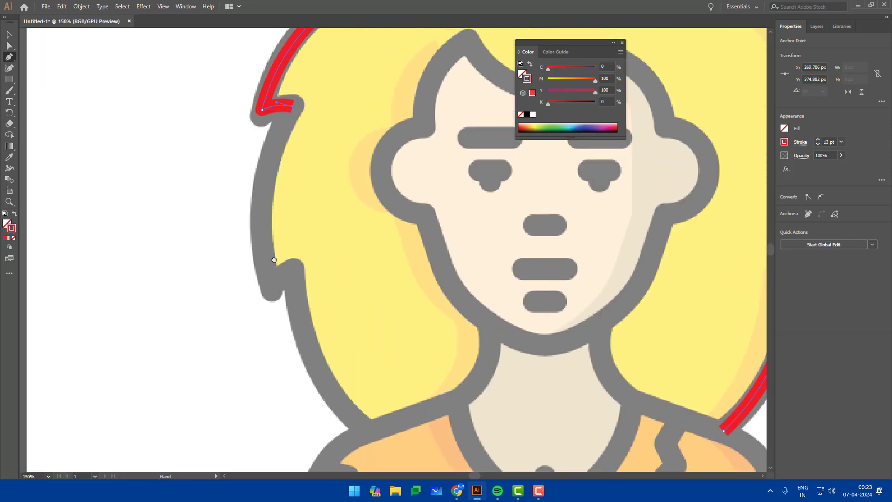
mouse_move(269, 283)
left_mouse_down()
mouse_move(308, 398)
mouse_move(301, 385)
left_mouse_up()
left_click(270, 282)
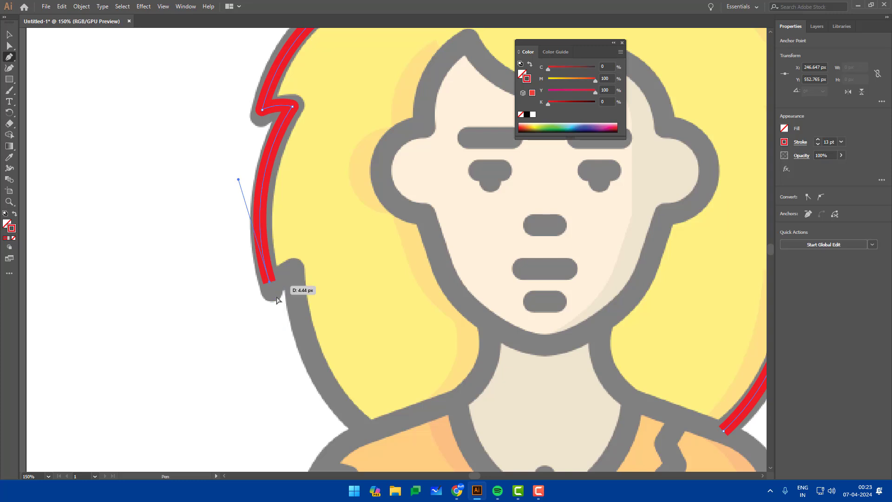
key("ctrl+z")
left_click_drag(274, 291, 313, 382)
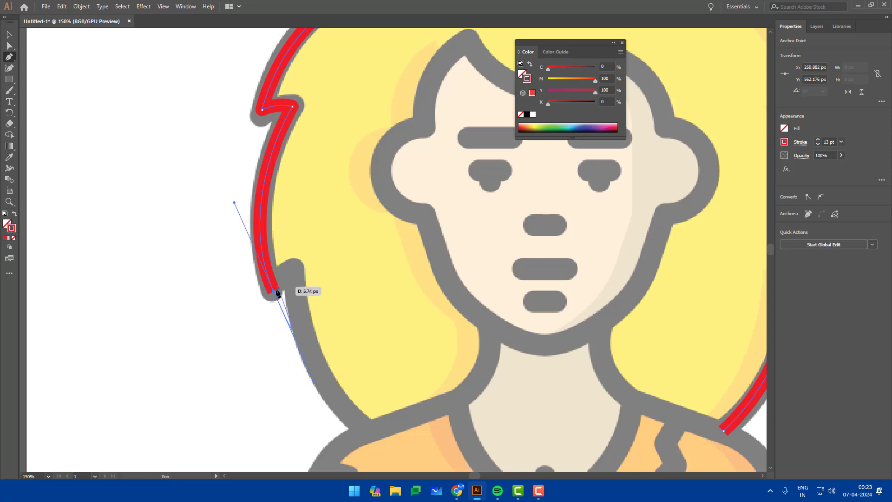
left_click(274, 292)
left_click_drag(296, 270, 313, 261)
- Trace the hair's lower left curve from the third notch down to the shoulder and deselect the path
scroll(331, 124, "down", 5)
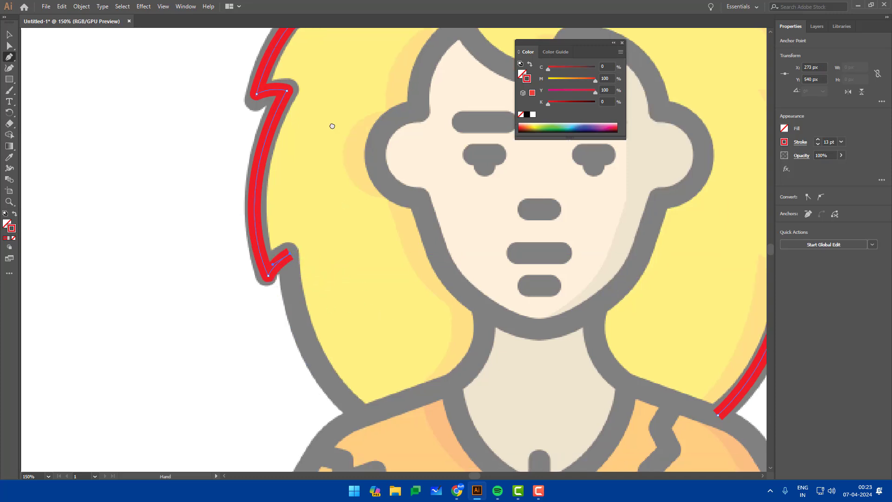
left_click_drag(314, 189, 396, 254)
key("v")
left_click(381, 189)
- Start a new Pen path at the fringe's inner corner and trace over the curl and down the hairline to the right ear
scroll(381, 188, "down", 4)
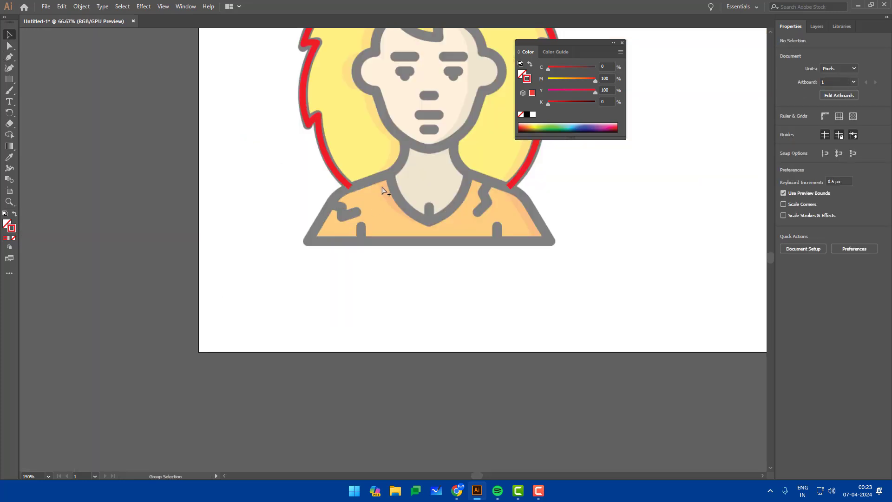
left_click_drag(507, 144, 474, 201)
key("ctrl+plus")
key("ctrl+plus")
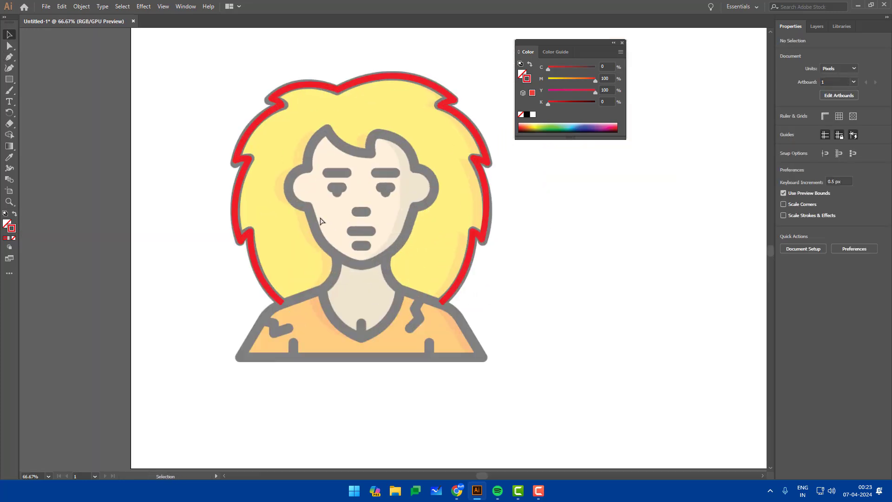
left_click_drag(348, 269, 353, 279)
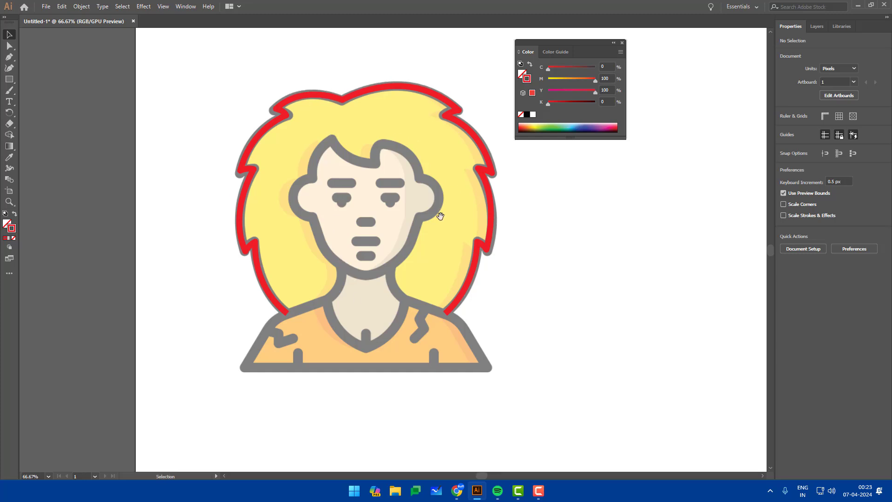
scroll(396, 150, "up", 2)
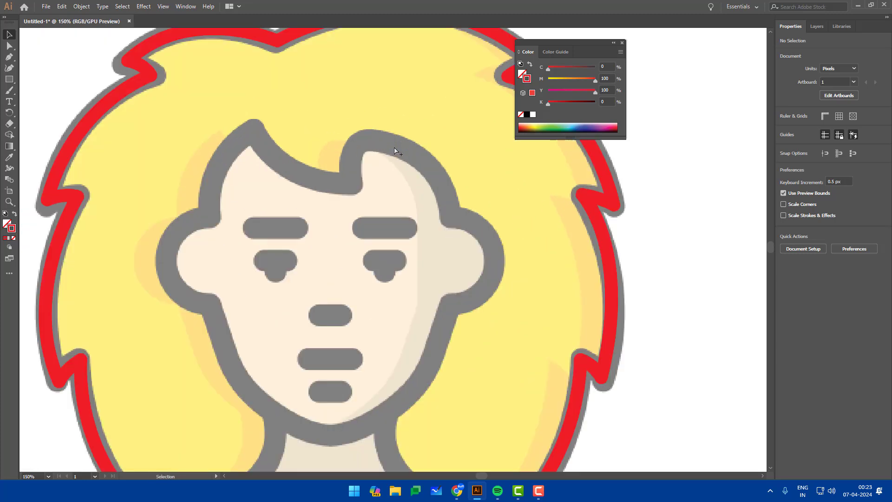
key("p")
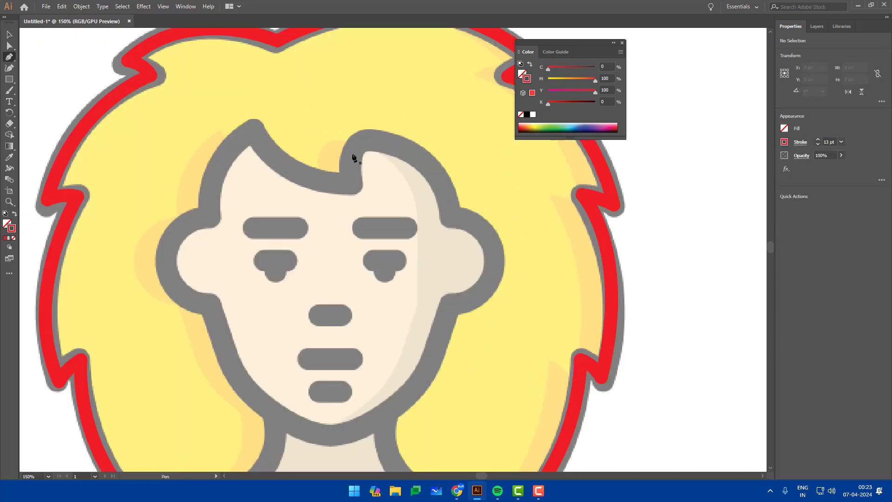
left_click(351, 182)
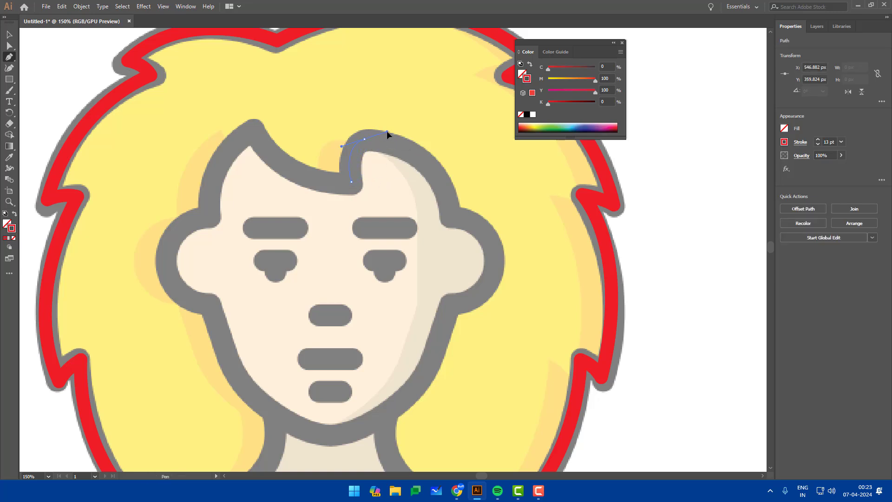
left_click_drag(387, 130, 388, 131)
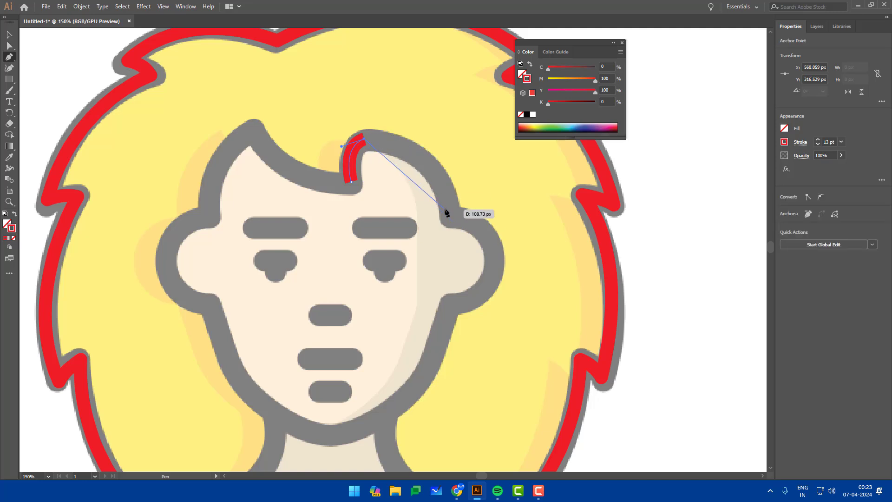
left_click_drag(449, 211, 462, 264)
left_click_drag(475, 296, 473, 286)
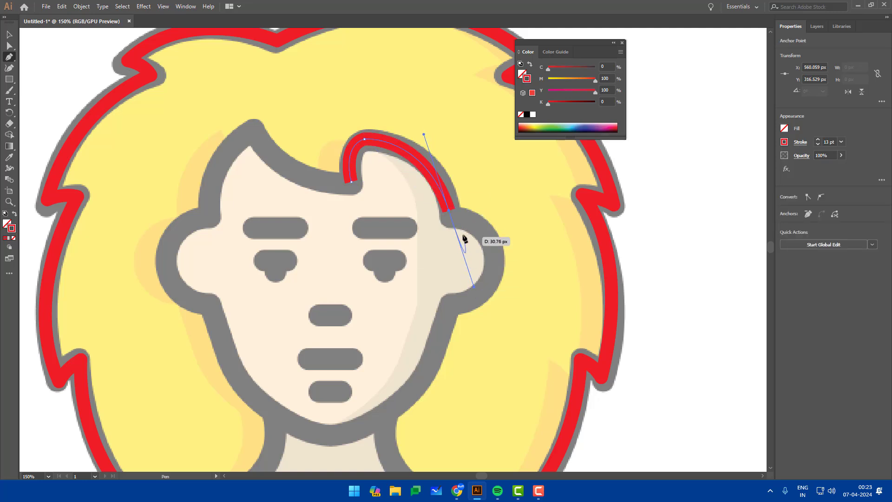
- Trace the right ear as two curves, with an anchor at its outer edge and one where it meets the jaw
scroll(500, 245, "down", 5)
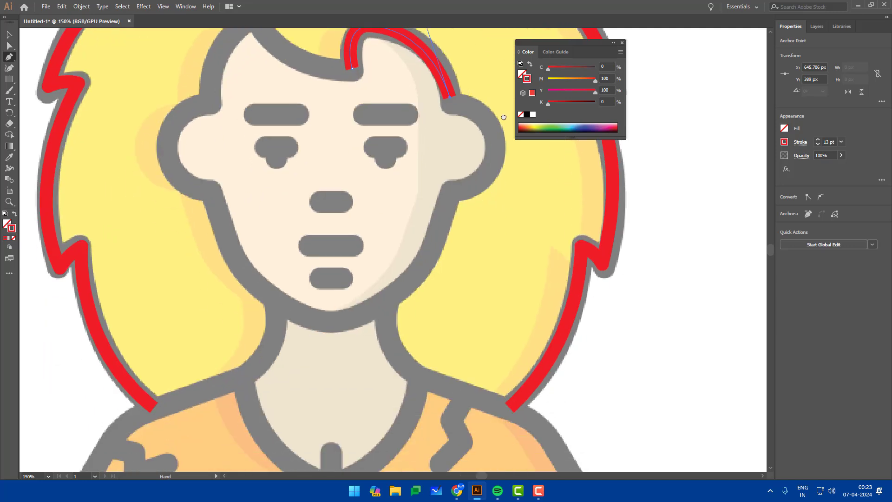
scroll(501, 246, "right", 1)
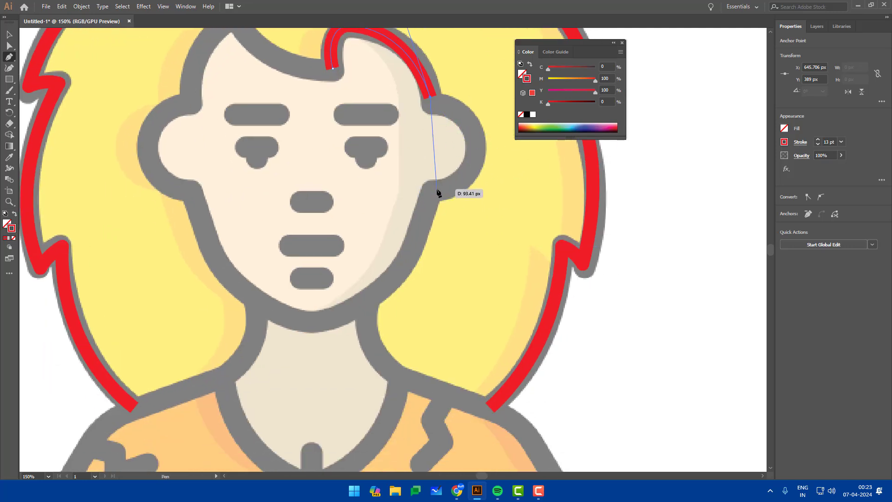
mouse_move(438, 189)
left_mouse_down()
mouse_move(368, 231)
mouse_move(362, 253)
left_mouse_up()
key("ctrl+z")
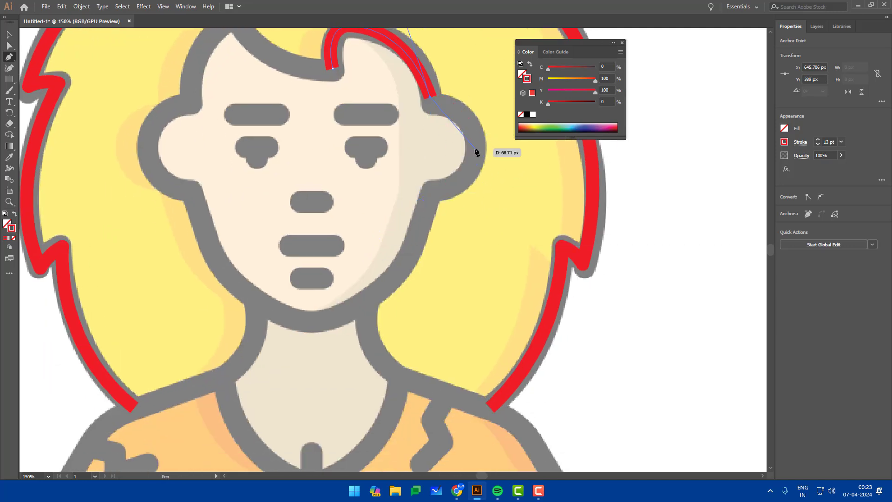
mouse_move(476, 152)
left_mouse_down()
mouse_move(476, 200)
mouse_move(402, 196)
mouse_move(451, 163)
left_mouse_up()
left_click(436, 191)
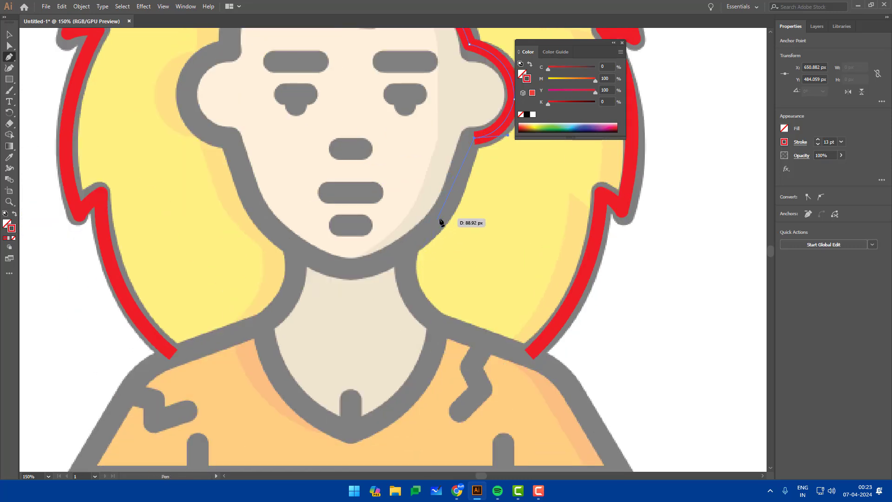
- Trace the right side of the jaw from below the ear to the centre of the chin and end the path
left_click_drag(442, 217, 430, 238)
left_click_drag(354, 269, 319, 273)
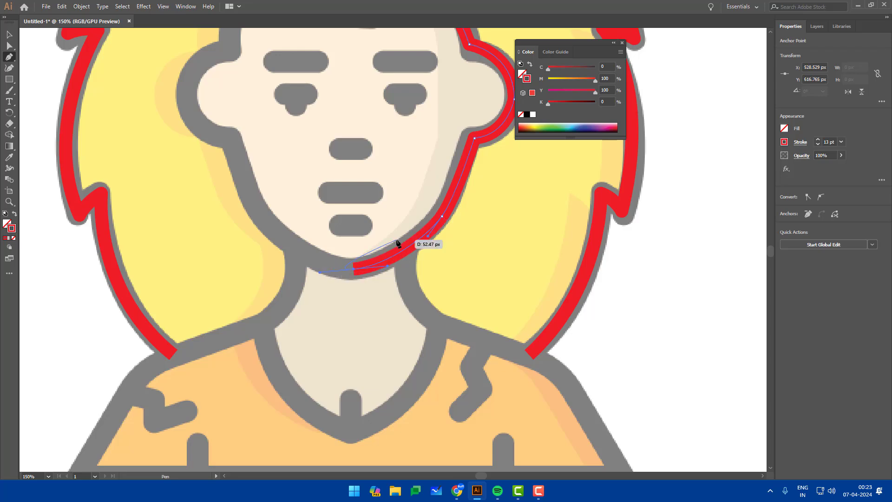
key("v")
scroll(397, 165, "down", 2)
left_click_drag(384, 100, 390, 153)
scroll(463, 168, "up", 2)
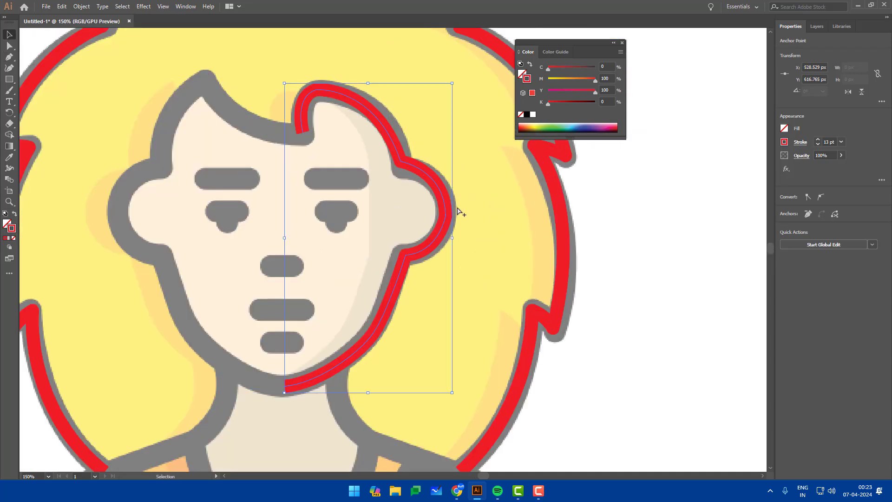
- Reshape the right ear's curve with Direct Selection by lengthening the outer anchor's handles and repositioning the anchor where the ear meets the hairline
key("a")
left_click_drag(462, 204, 422, 234)
scroll(461, 225, "up", 1)
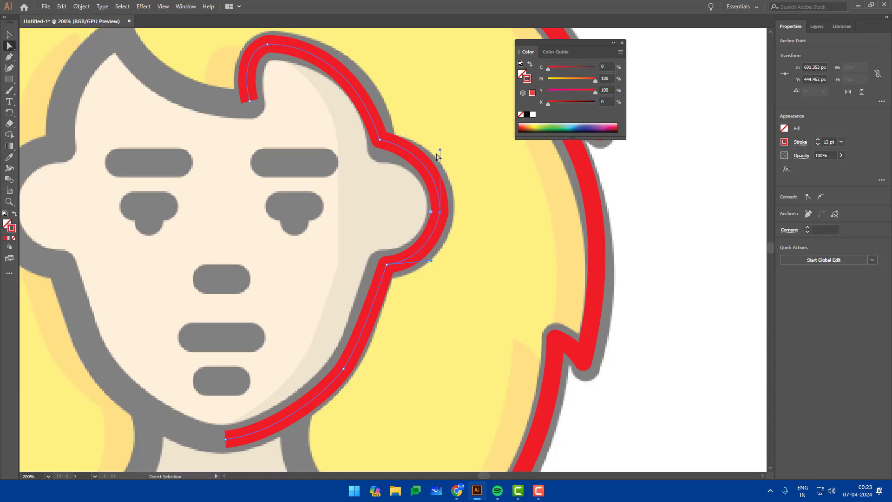
left_click_drag(440, 150, 440, 138)
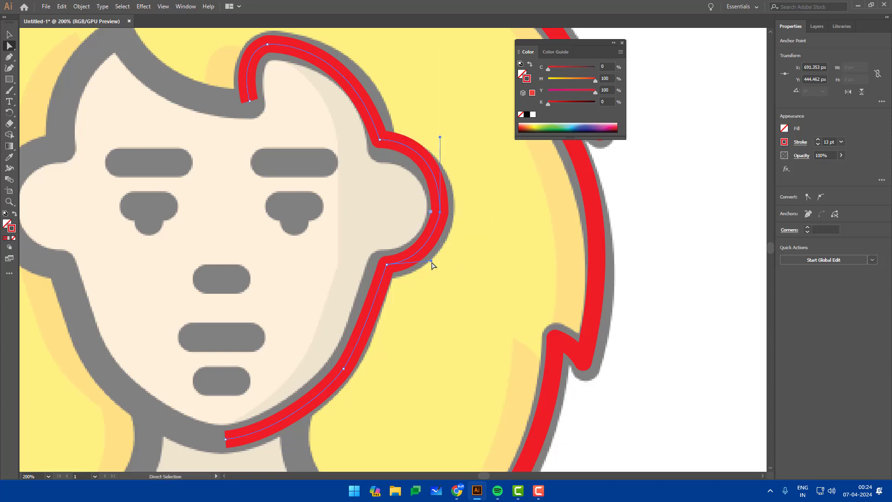
mouse_move(431, 263)
left_mouse_down()
mouse_move(436, 271)
mouse_move(438, 262)
left_mouse_up()
mouse_move(439, 214)
left_mouse_down()
mouse_move(437, 221)
mouse_move(439, 213)
left_mouse_up()
left_click(384, 147)
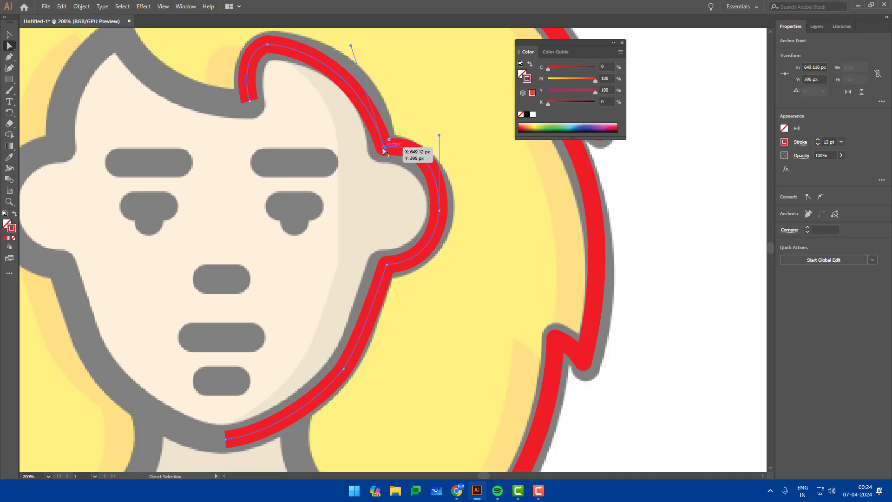
- Refine the right hairline by adjusting the curve handle above the ear and nudging the curl's top anchor, and deselect the path
scroll(384, 146, "up", 5)
scroll(384, 146, "left", 2)
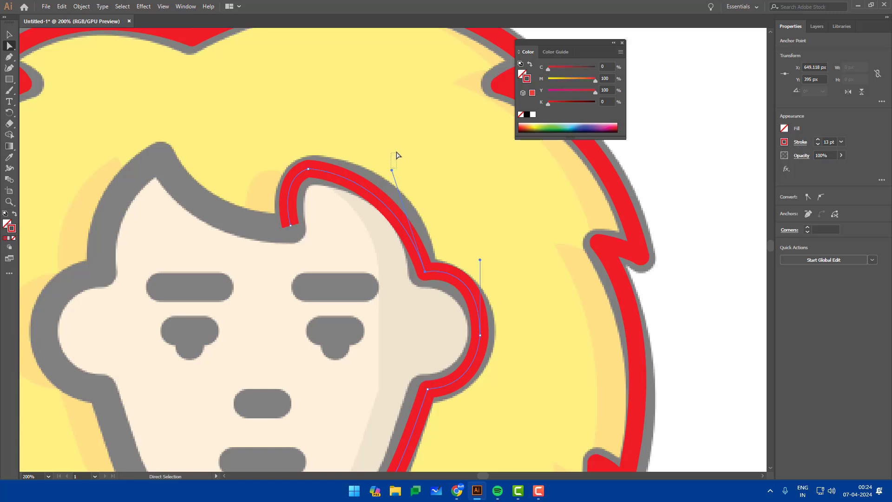
left_click_drag(397, 151, 397, 151)
left_click_drag(447, 254, 421, 281)
left_click_drag(386, 151, 386, 151)
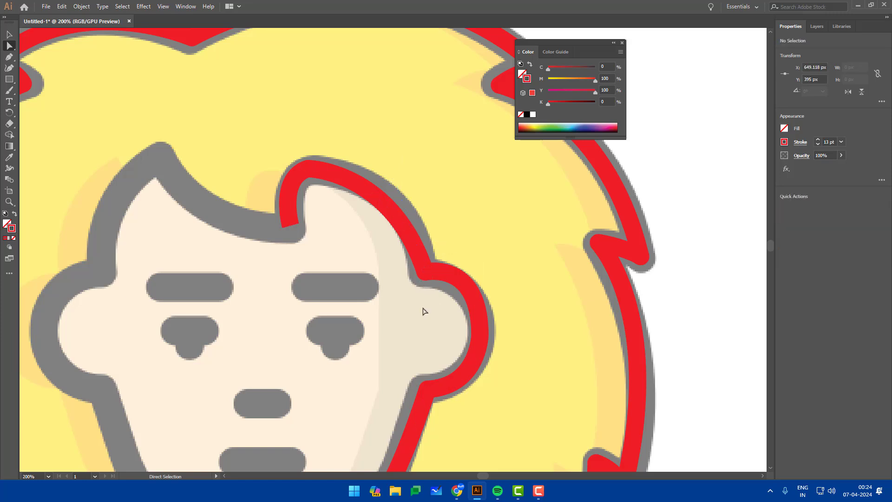
left_click(425, 271)
left_click(307, 171)
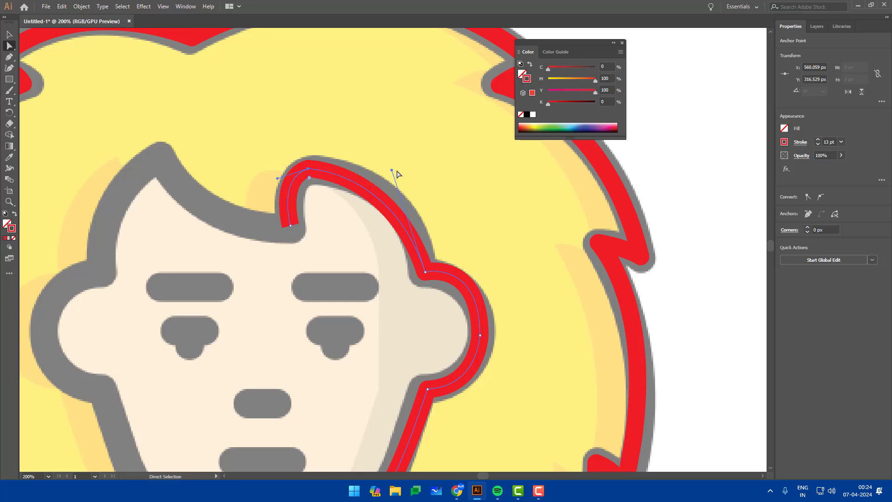
left_click_drag(392, 170, 373, 145)
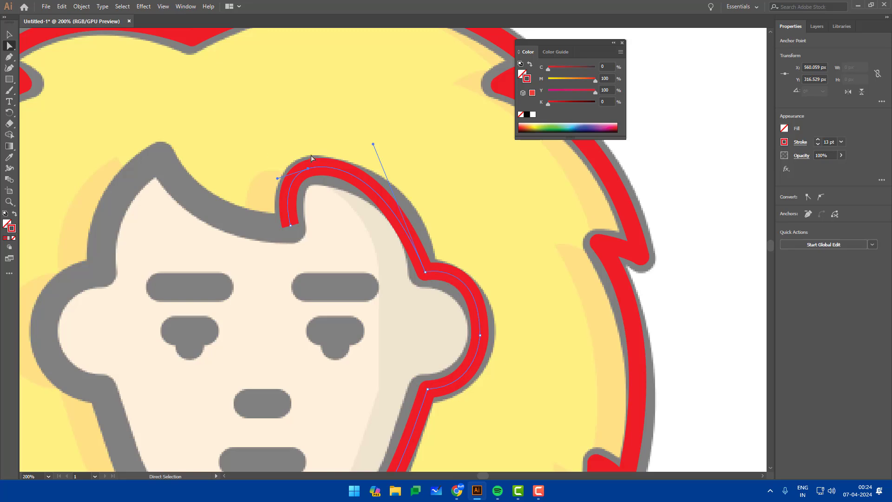
left_click_drag(309, 170, 310, 171)
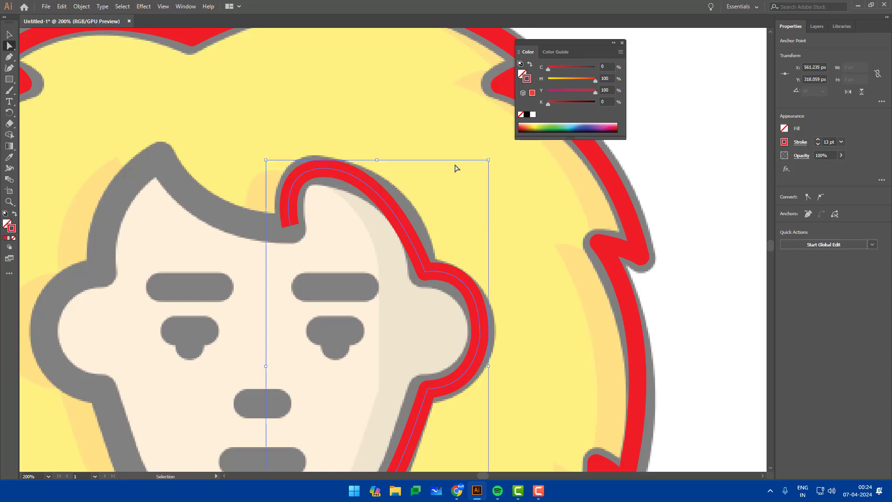
scroll(455, 166, "down", 3)
left_click(461, 273)
key("v")
scroll(394, 269, "up", 2)
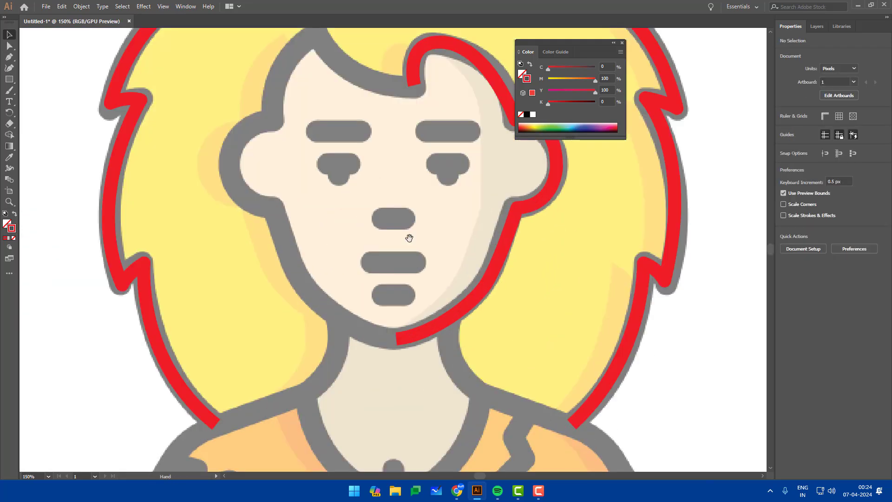
- Duplicate the right half-face outline, flip the copy horizontally and place it over the left side of the face
scroll(409, 238, "down", 2)
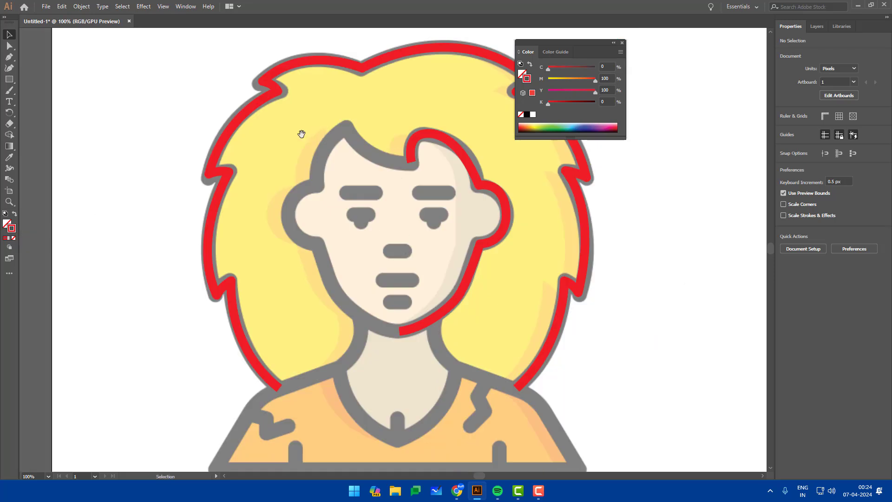
left_click(510, 208)
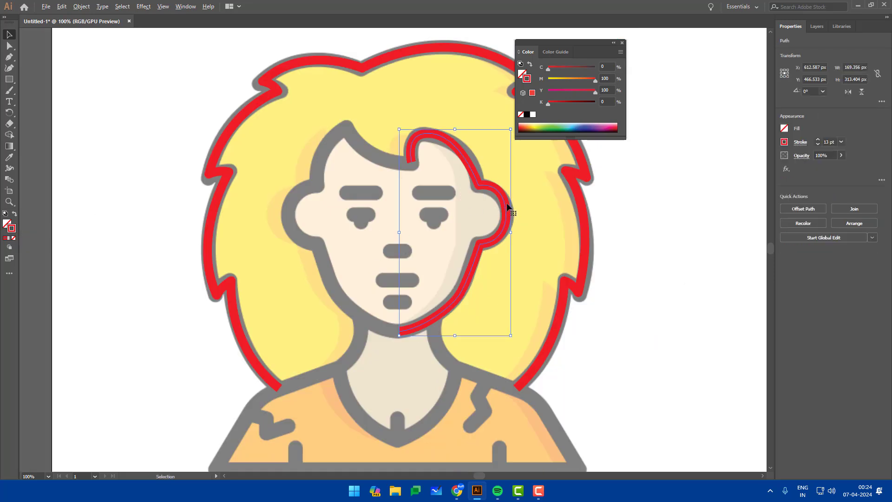
left_click(447, 211)
left_click(479, 176)
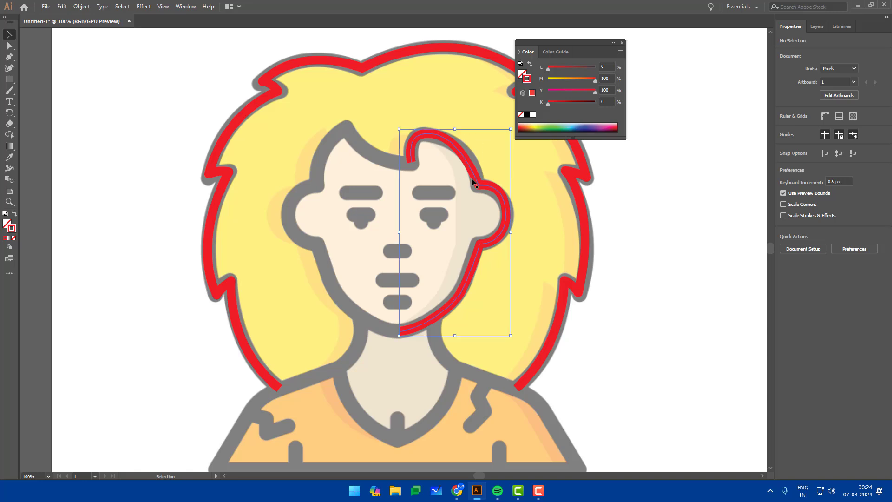
left_click_drag(479, 176, 391, 172)
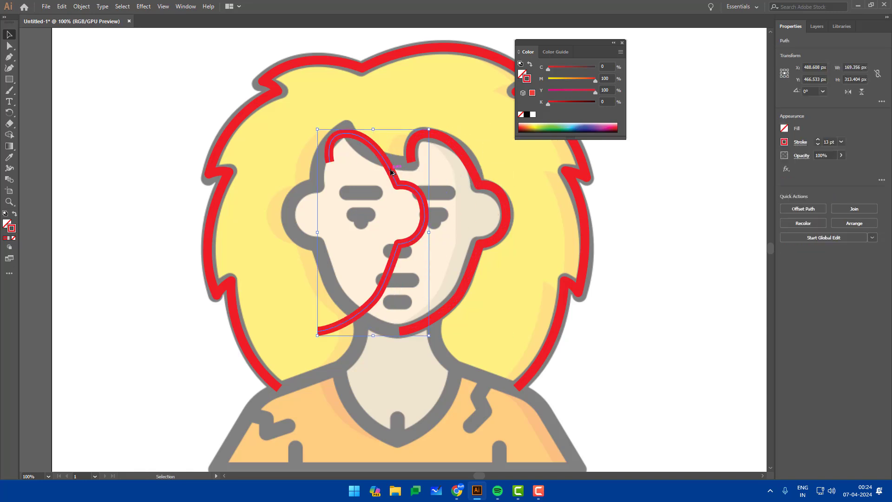
left_click(849, 92)
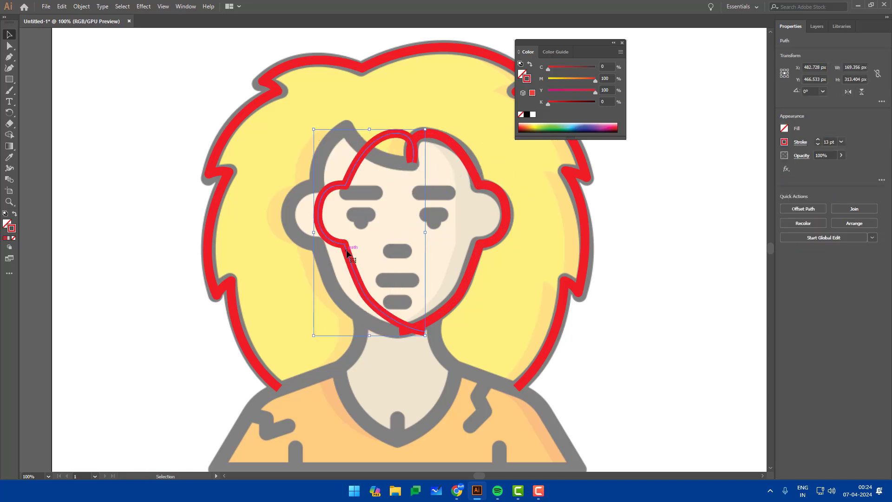
left_click_drag(347, 250, 315, 249)
key("ctrl+equal")
key("ctrl+equal")
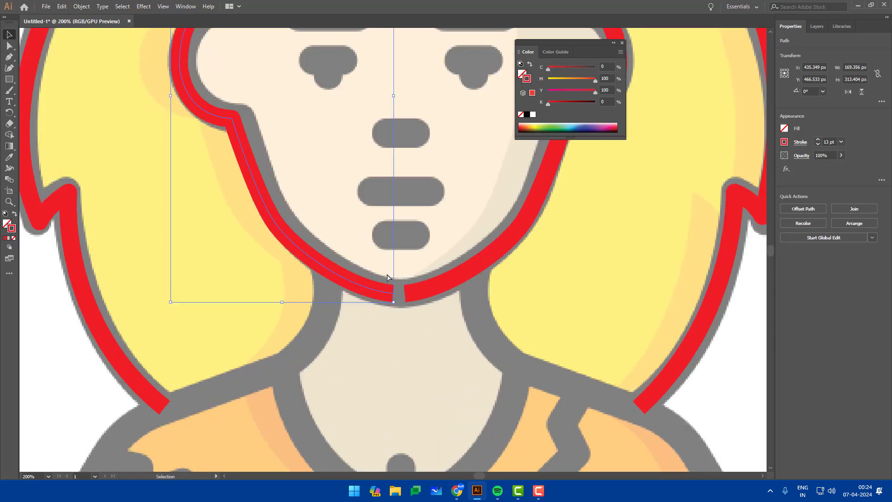
- Bring the chin ends of the two face halves together and connect their end points
left_click_drag(404, 293, 401, 293)
left_click(392, 294)
left_click_drag(391, 339, 414, 261)
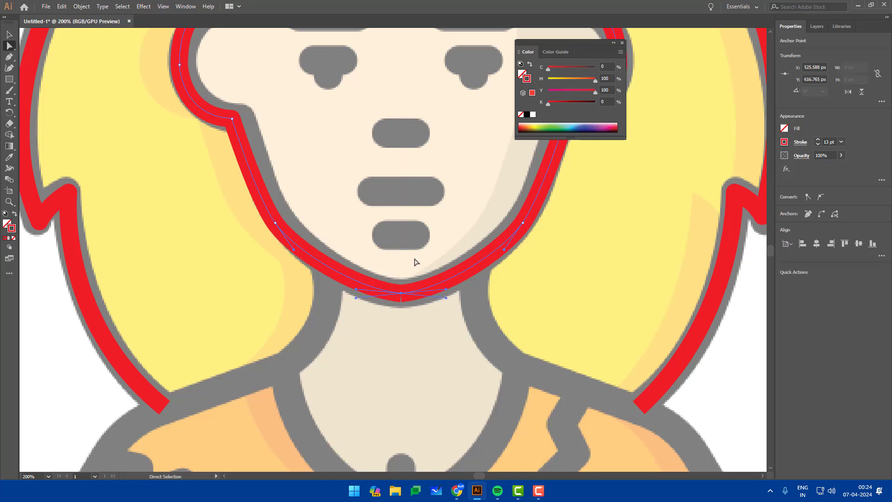
left_click(822, 215)
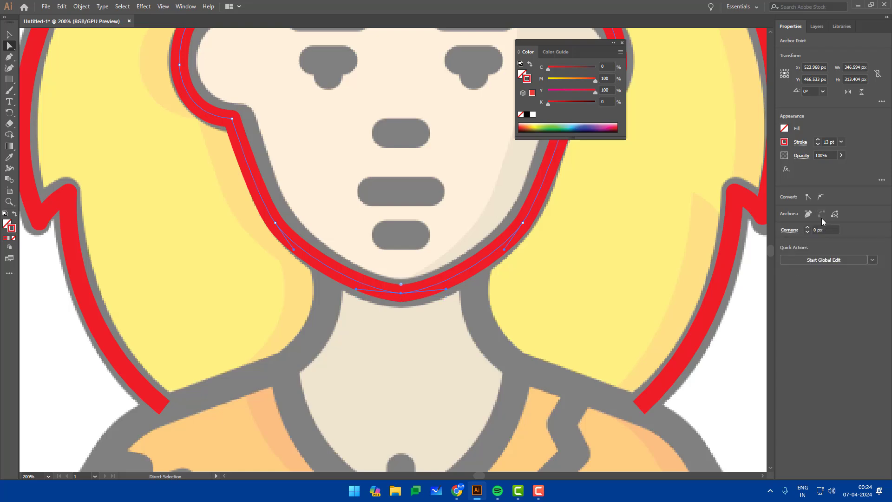
- Move the mirrored curl's top anchor to the fringe's left peak and reshape the hairline curve above the left ear
scroll(403, 249, "up", 5)
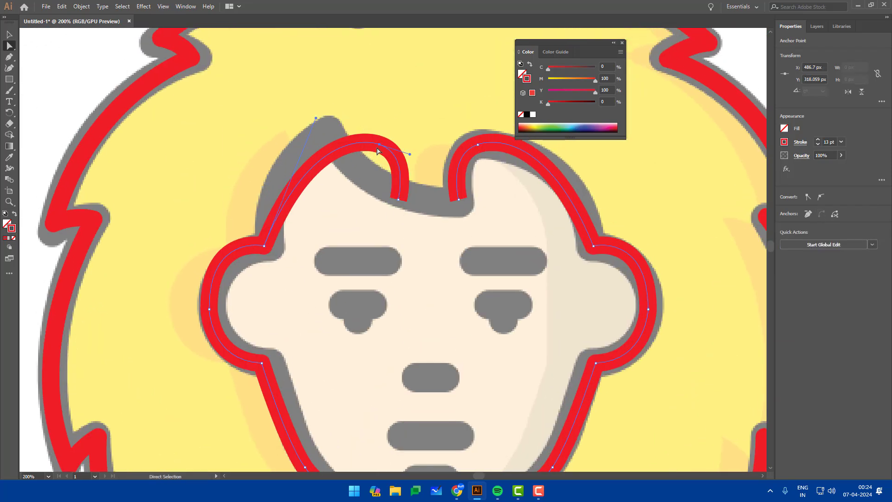
left_click_drag(380, 144, 266, 145)
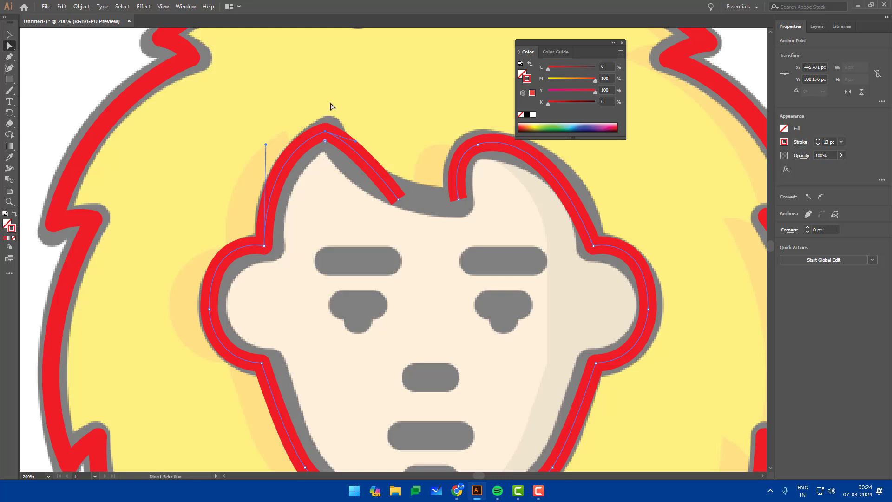
left_click_drag(324, 131, 326, 129)
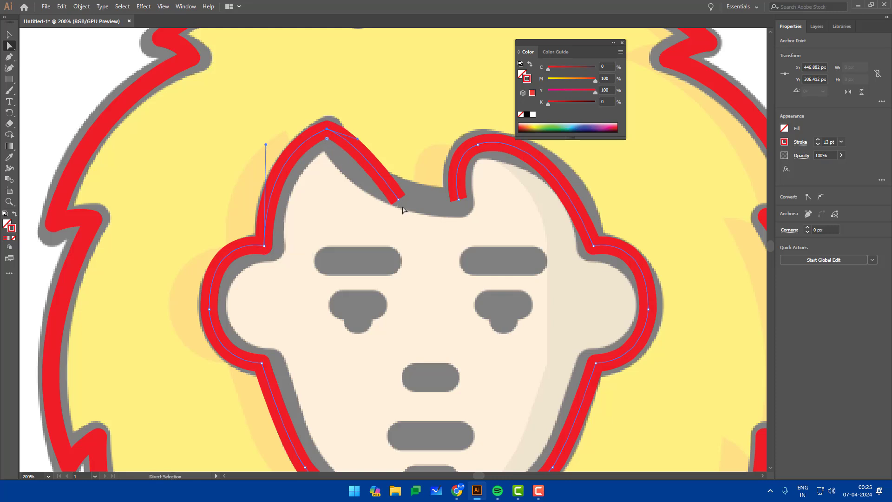
- Move the left hairline's free end to the fringe's inner corner, bend the segment along the fringe and connect the two end points
left_click_drag(399, 203, 459, 201)
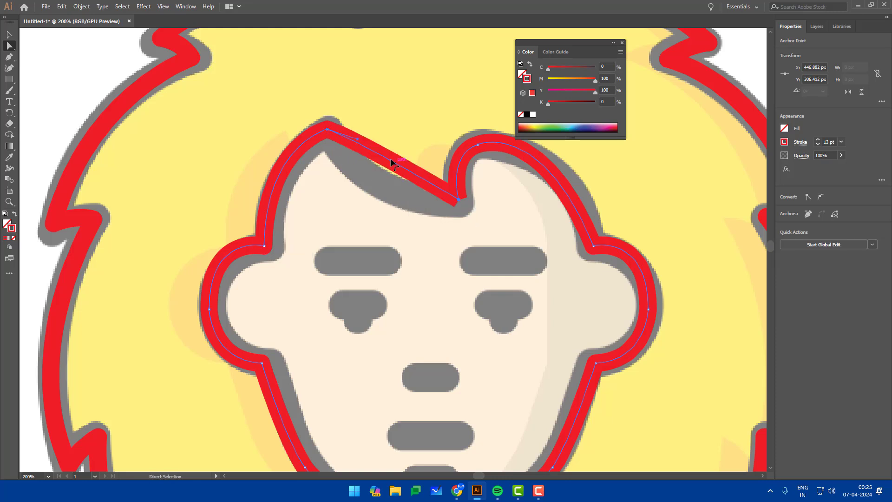
left_click_drag(358, 148, 372, 208)
left_click_drag(444, 221, 474, 188)
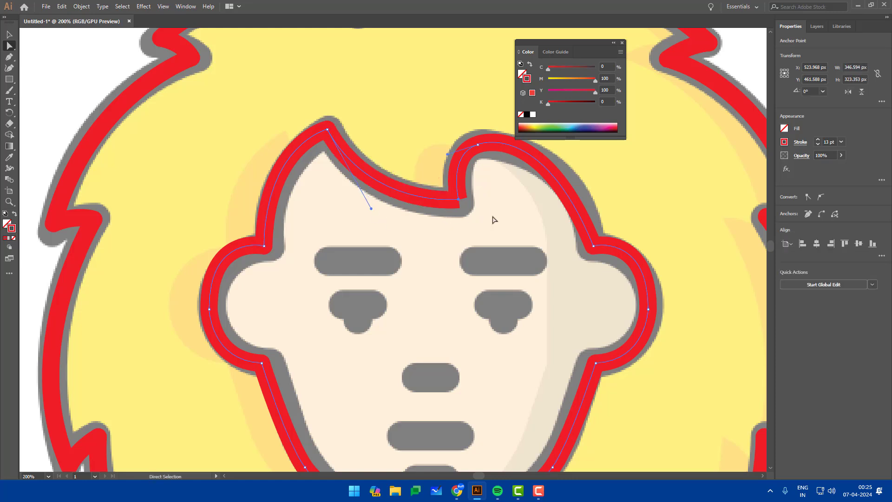
left_click(821, 217)
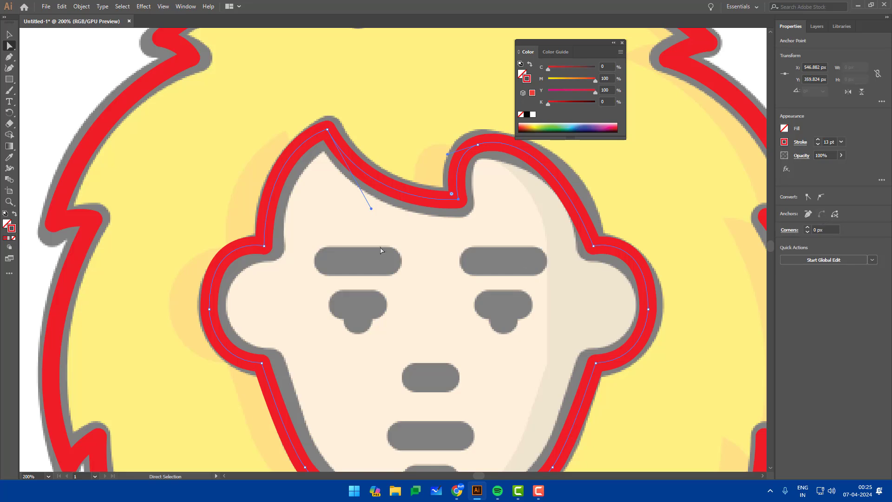
left_click(547, 250, "ctrl")
- Start a new Pen path inside the left jaw and trace the left side of the neck down onto the shoulder
scroll(549, 254, "down", 4)
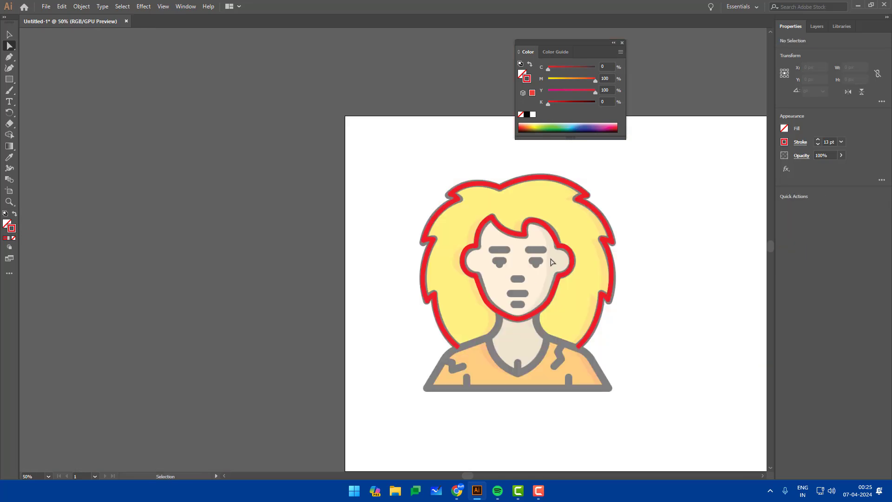
left_click_drag(552, 262, 502, 252)
key("v")
scroll(448, 259, "up", 1)
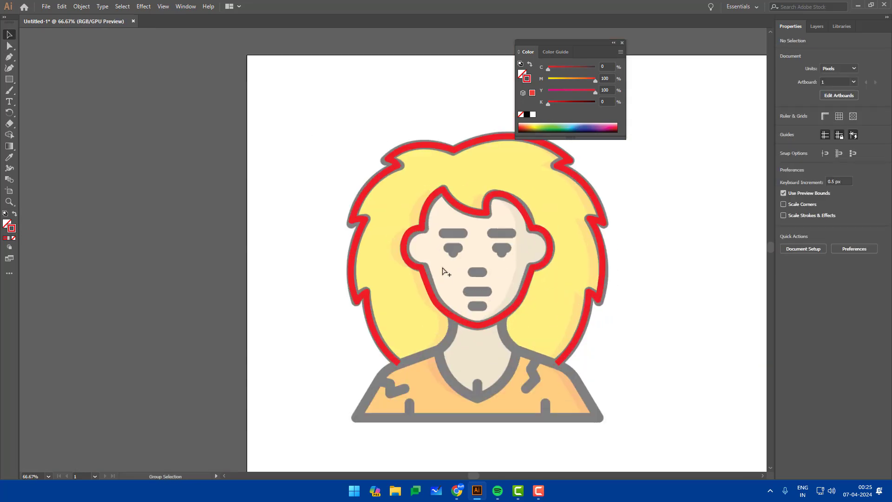
scroll(514, 289, "up", 1)
left_click_drag(451, 346, 437, 199)
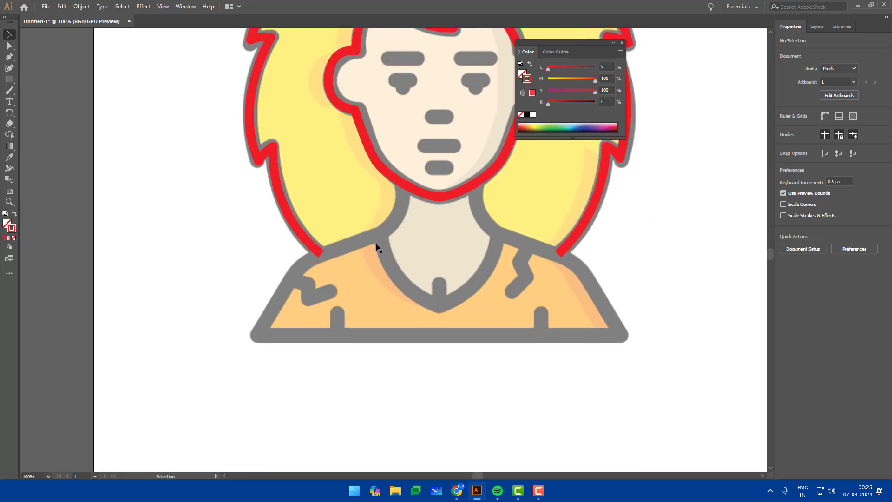
key("p")
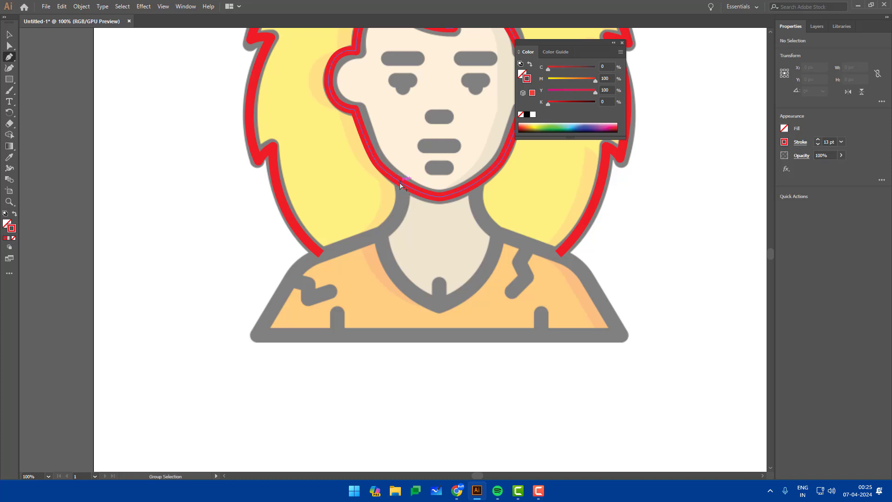
scroll(401, 184, "up", 1)
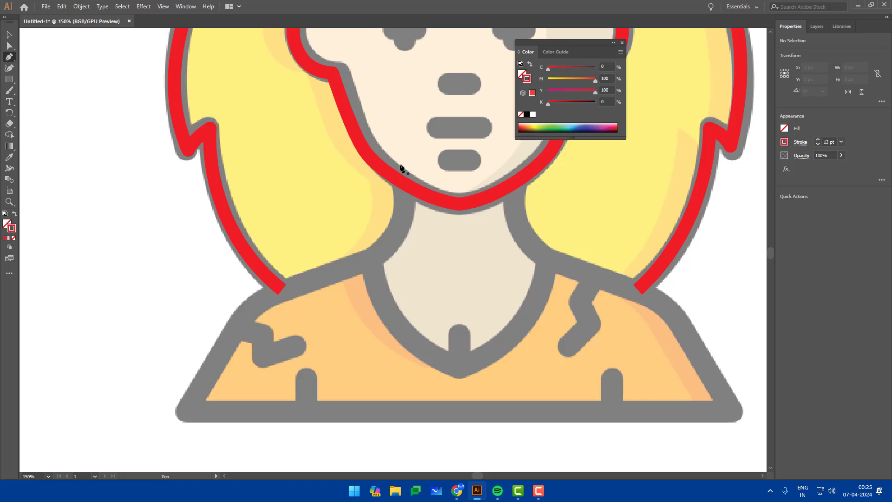
left_click(395, 160)
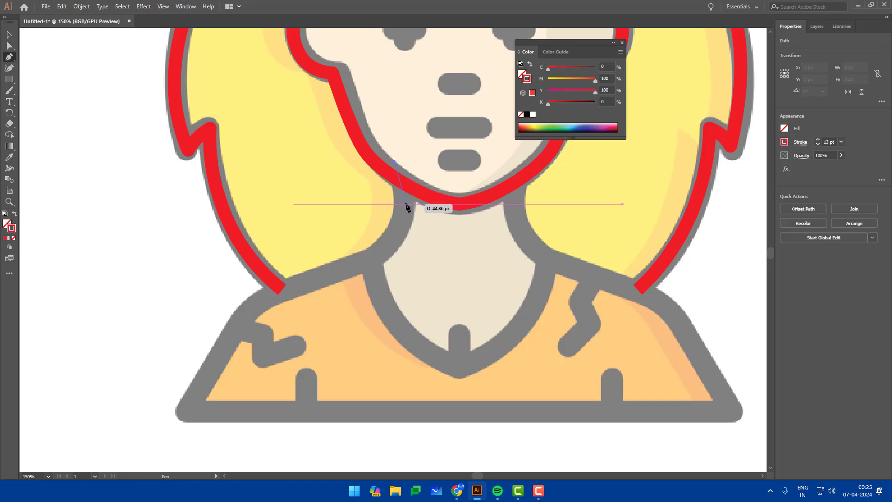
mouse_move(402, 212)
left_mouse_down()
mouse_move(396, 243)
mouse_move(345, 267)
left_mouse_up()
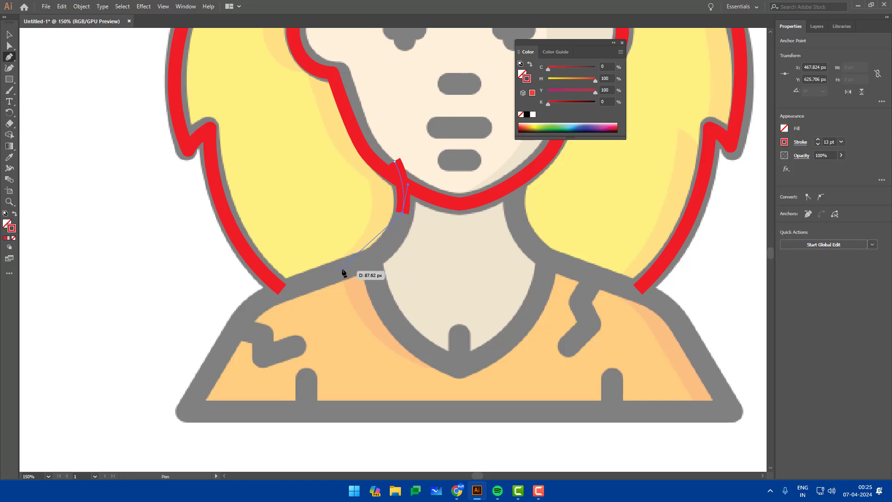
left_click_drag(292, 280, 293, 280)
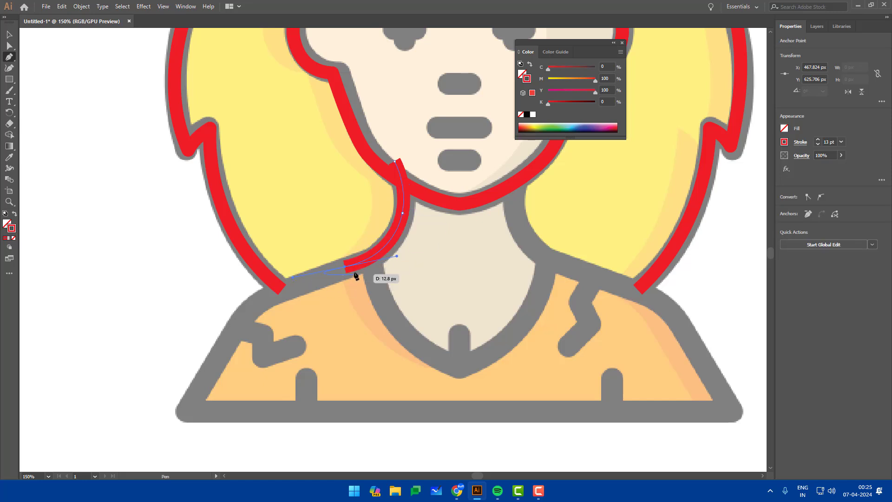
- Continue the path along the left shoulder curve and down the sleeve edge to the shirt's lower left corner, re-placing the corner anchor
left_click_drag(321, 307, 406, 103)
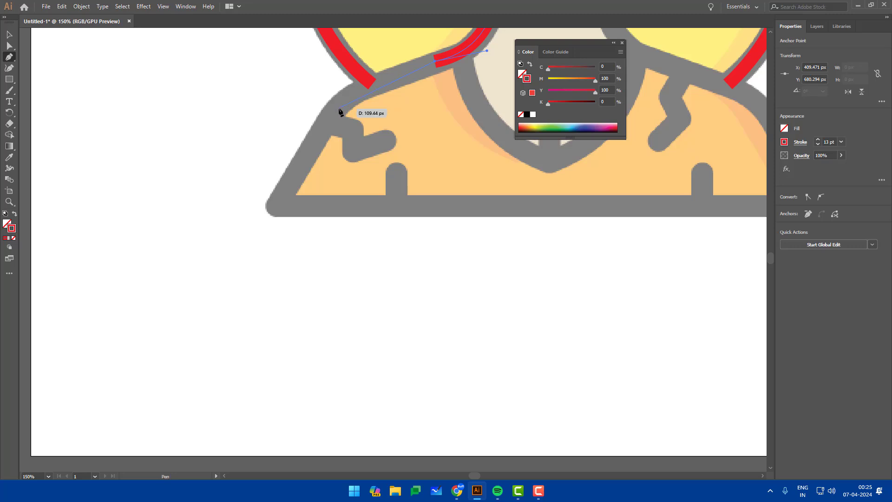
left_click_drag(350, 99, 330, 123)
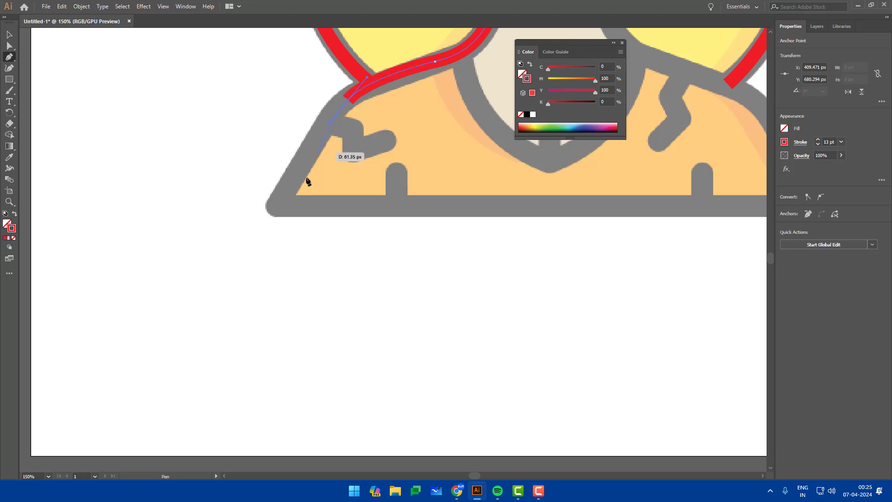
left_click(274, 201)
left_click_drag(349, 205, 292, 205)
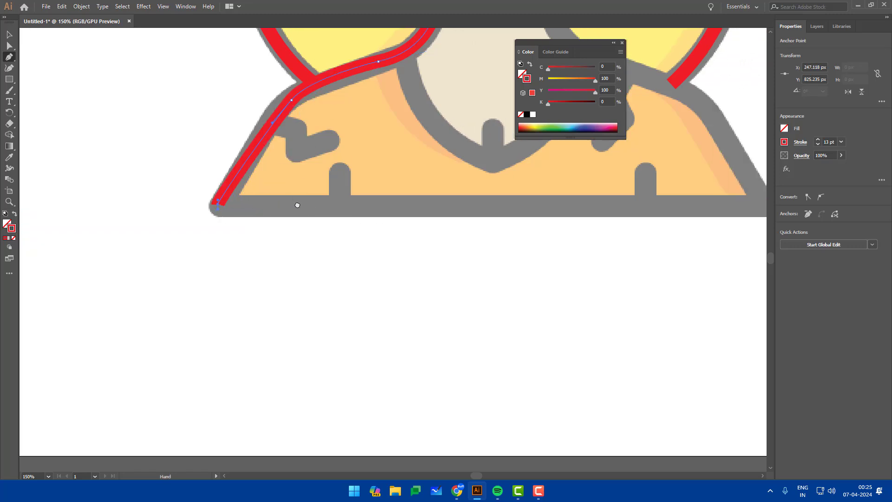
key("ctrl+z")
left_click(220, 209)
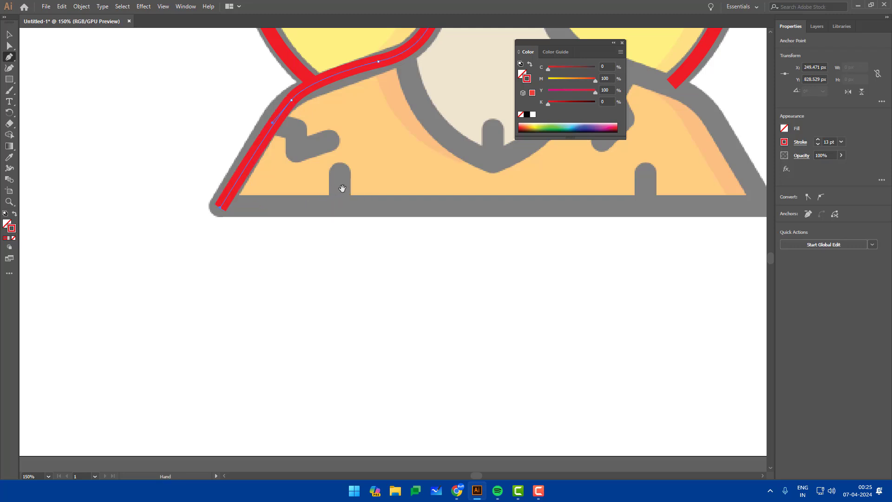
- Continue the Pen path along the shirt hem to its right corner, up the sleeve edge and over the right shoulder curve
left_click_drag(728, 194, 644, 188)
left_click(678, 204)
scroll(637, 329, "up", 6)
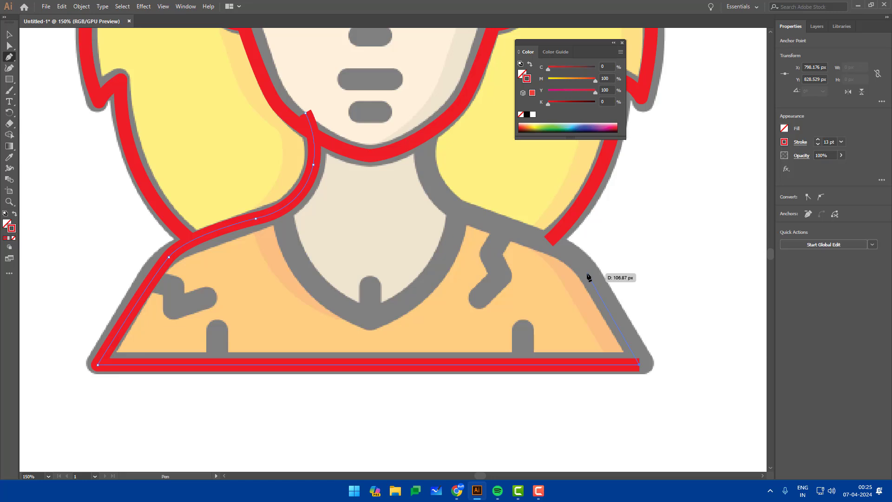
left_click(589, 274)
left_click_drag(530, 237, 488, 225)
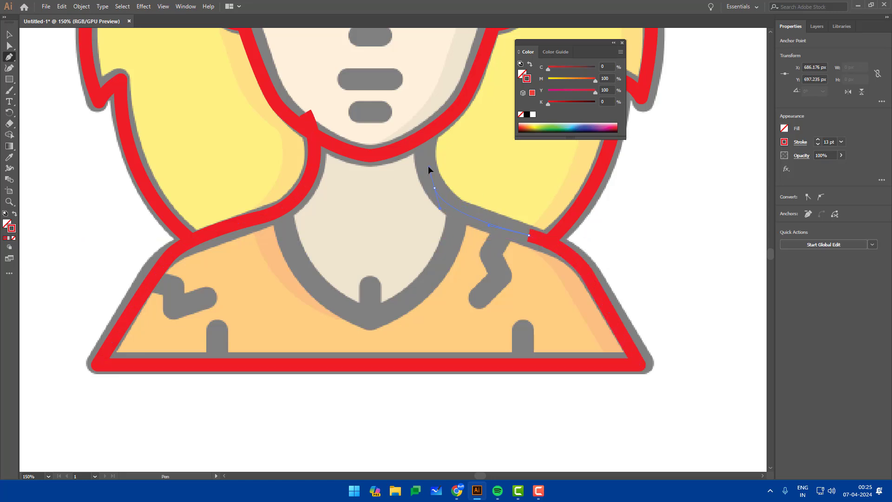
- Adjust the anchor at the base of the neck's right side and extend the path up the neck to end inside the face
key("ctrl")
left_click_drag(431, 178, 424, 165)
left_click(423, 145)
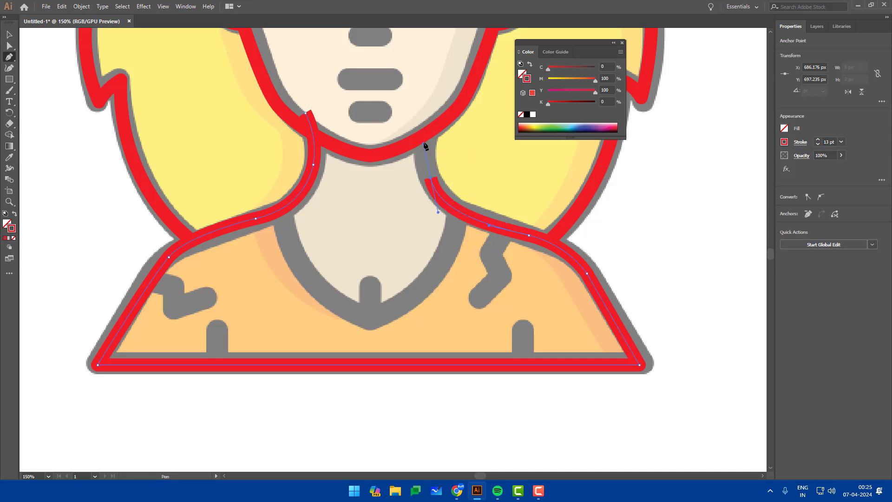
left_click(428, 104)
key("v")
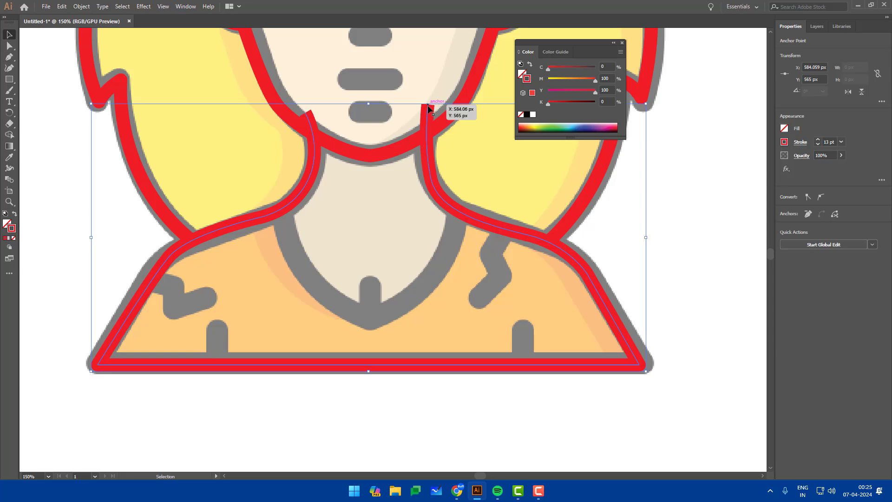
- Fine-tune the anchors on the right side of the neck and the right shoulder so the stroke follows the reference outline
left_click(10, 46)
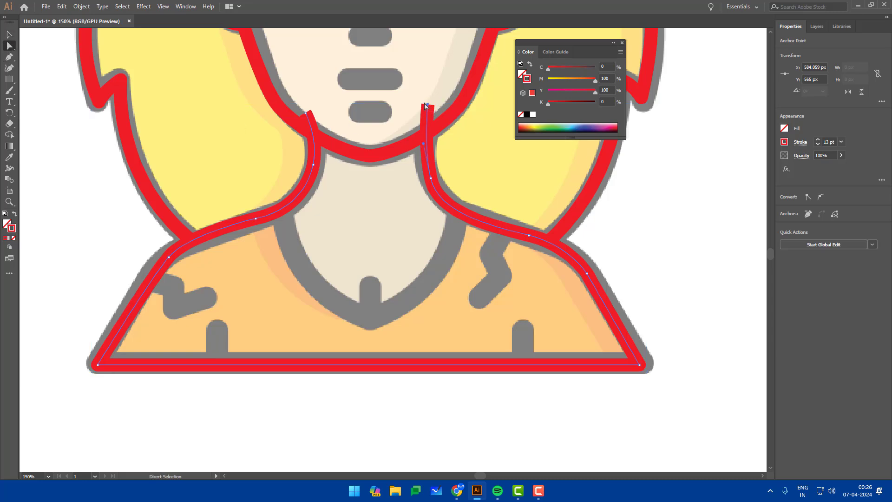
left_click_drag(428, 106, 426, 107)
left_click_drag(432, 178, 428, 170)
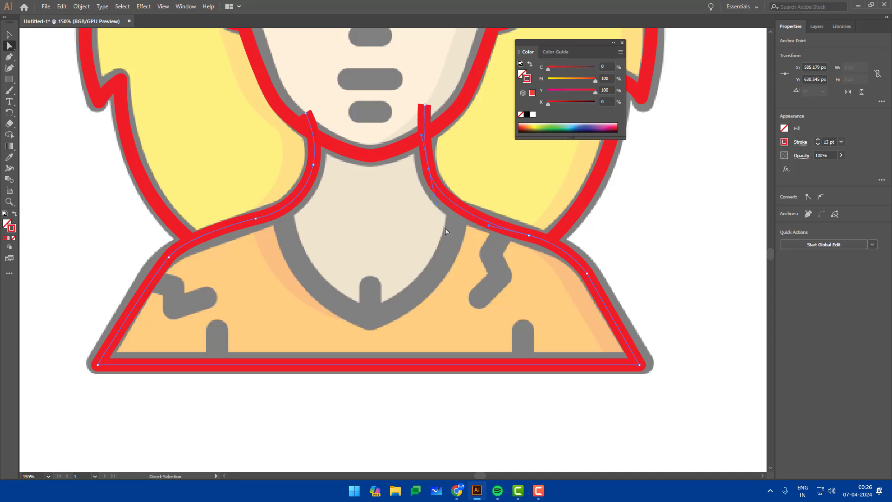
left_click_drag(529, 235, 518, 229)
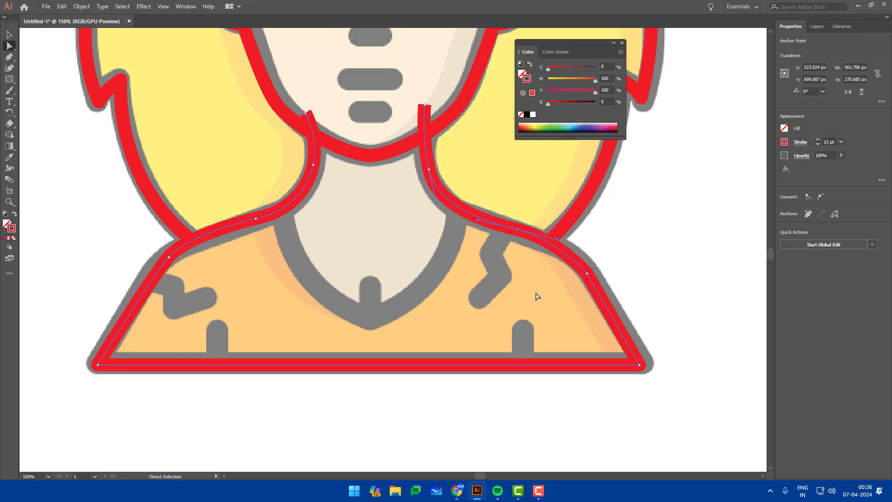
left_click(588, 275)
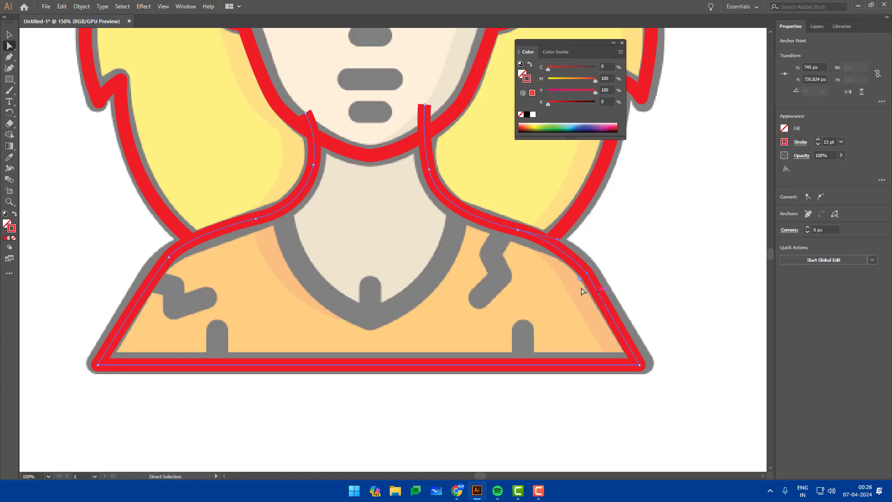
key("v")
left_click(516, 292)
scroll(516, 291, "down", 2, "alt")
left_click_drag(469, 288, 483, 285)
left_click_drag(508, 227, 500, 238)
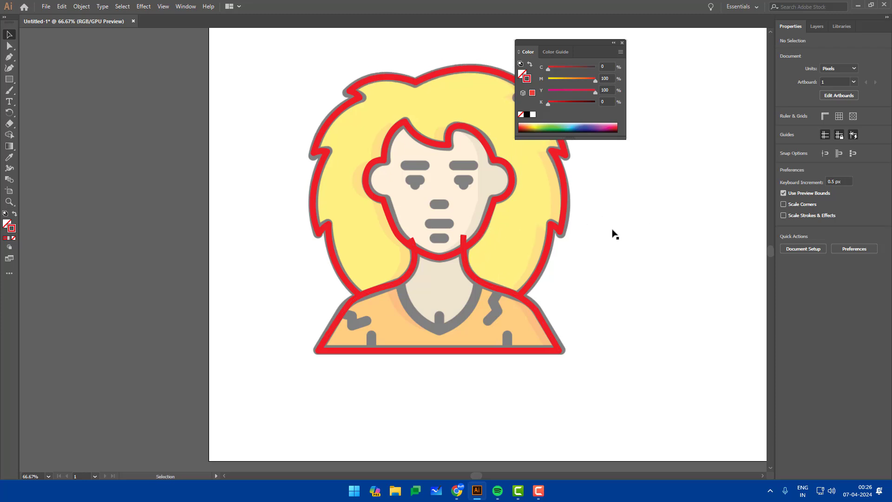
- Isolate the neck-and-shirt path and cut it with the Scissors tool where it crosses the jawline on both sides
left_click_drag(640, 214, 205, 345)
left_click(463, 245)
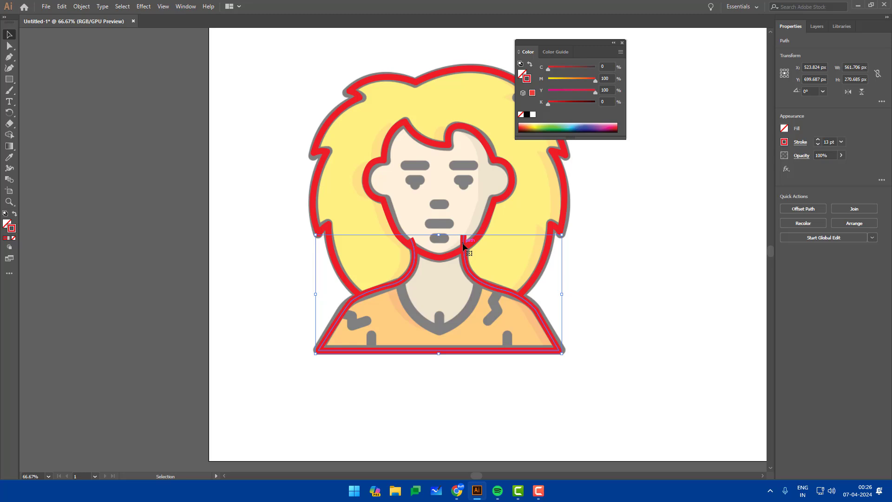
scroll(462, 243, "up", 2)
key("alt")
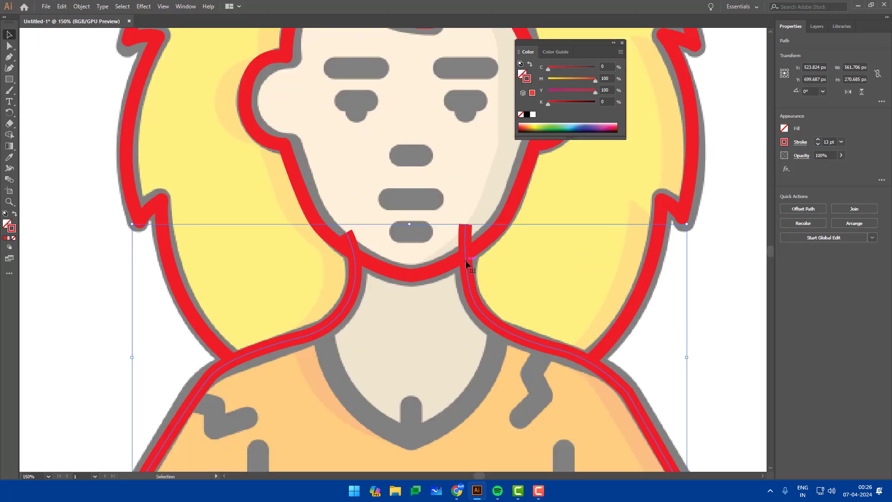
double_click(466, 264)
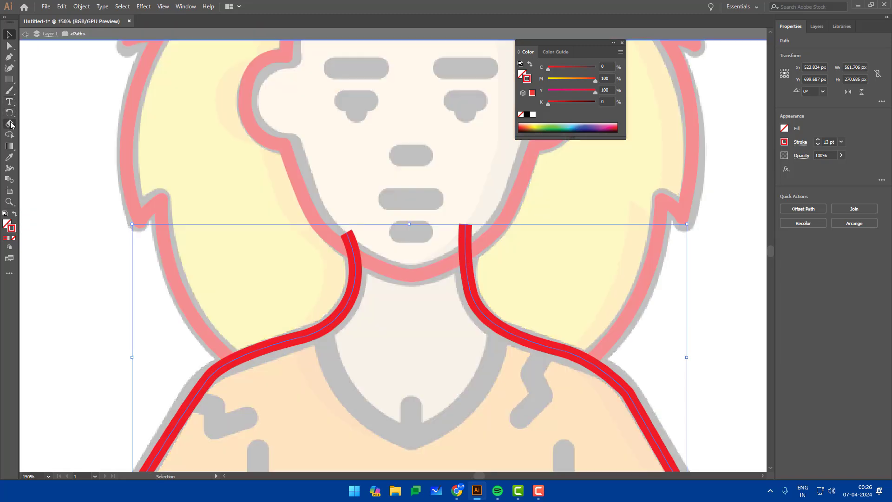
left_click_drag(10, 125, 67, 132)
scroll(478, 261, "up", 2)
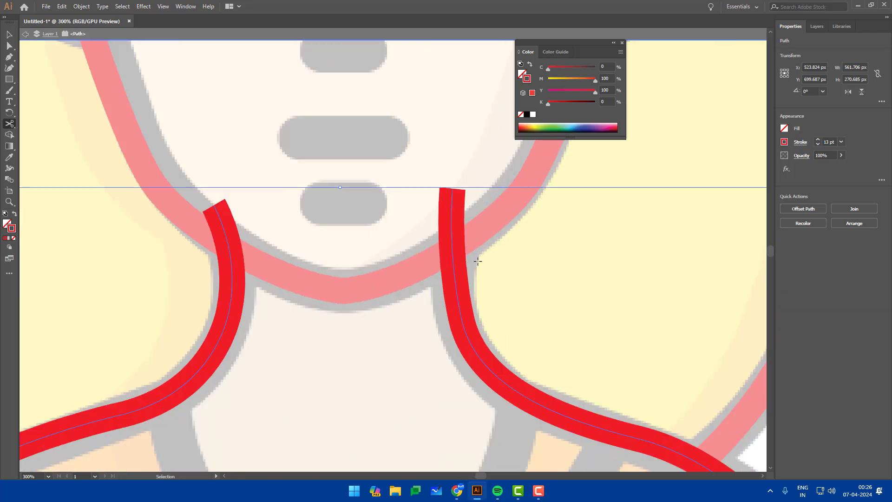
key("ctrl+y")
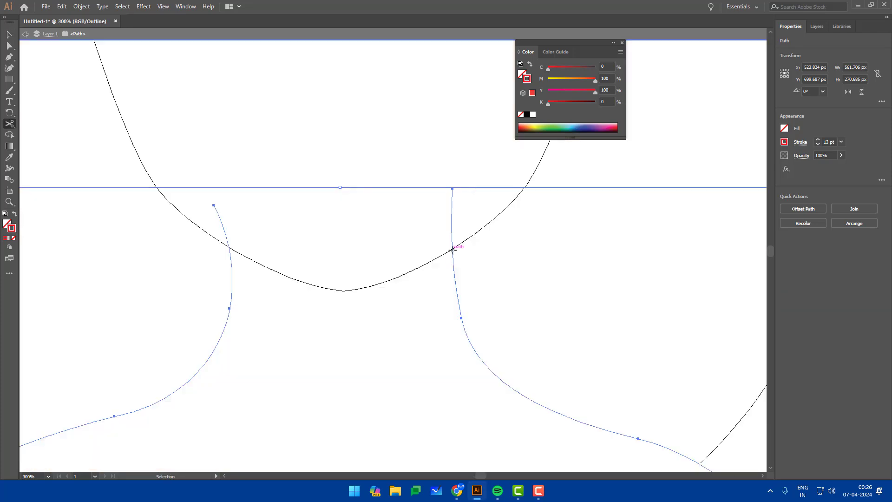
left_click(452, 249)
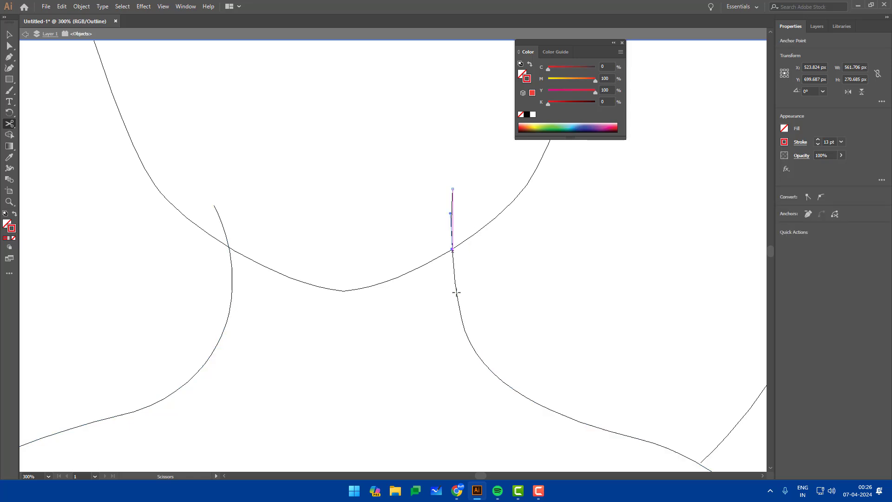
left_click(228, 247)
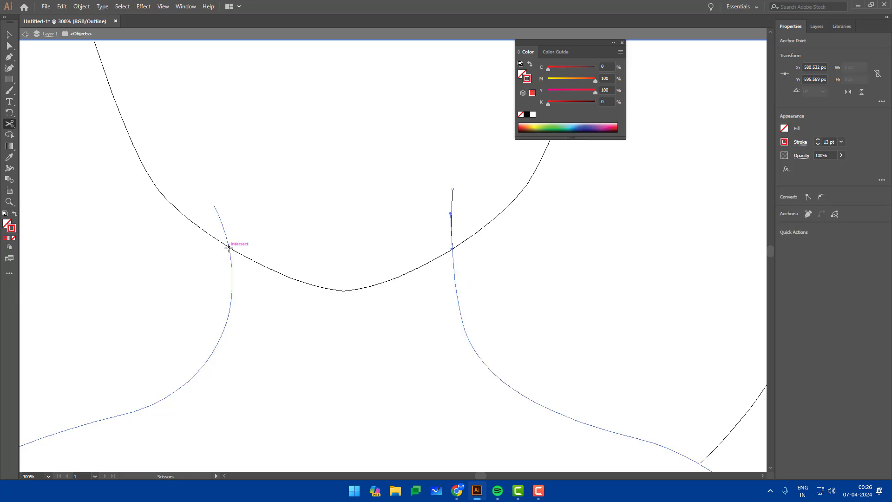
left_click(228, 248)
- Delete the two cut-off path ends inside the face, restore the preview display and leave isolation mode
key("a")
left_click(213, 205)
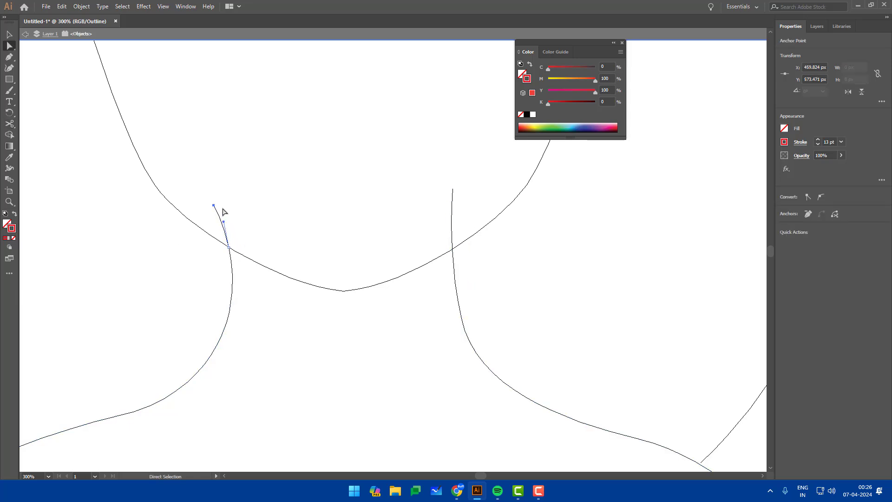
key("Delete")
left_click(454, 190)
key("Delete")
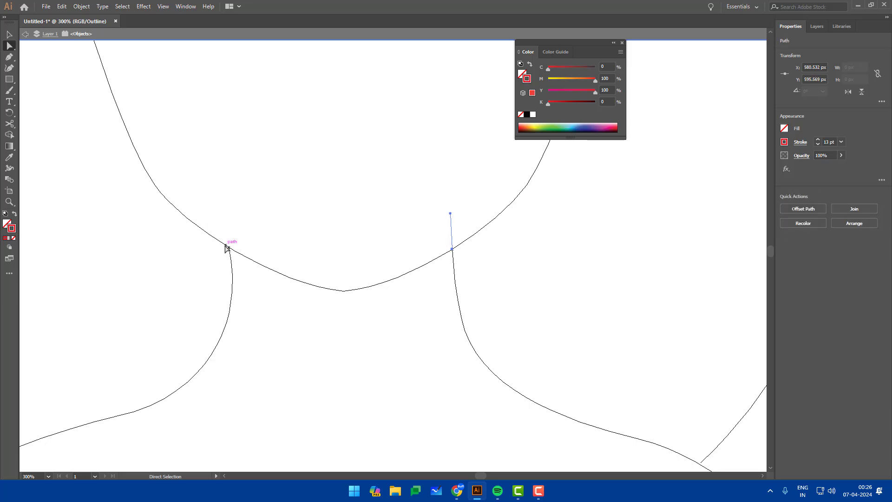
key("v")
key("ctrl+y")
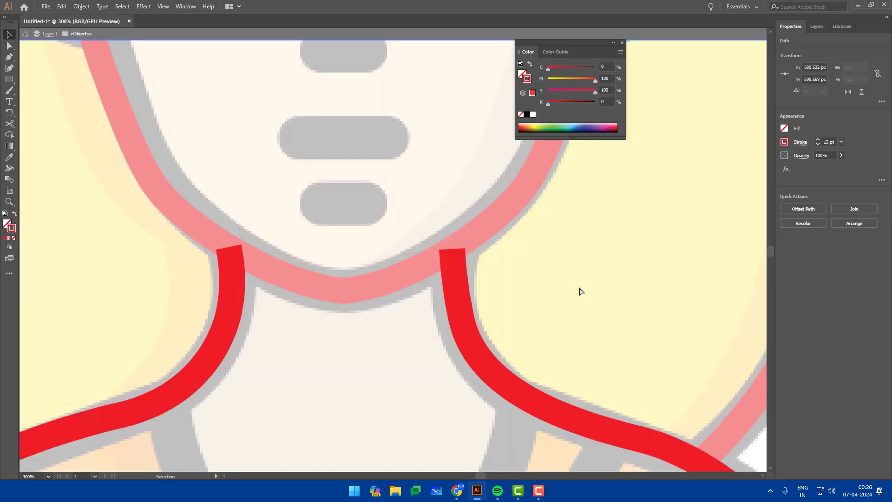
key("ctrl+shift+a")
key("ctrl+1")
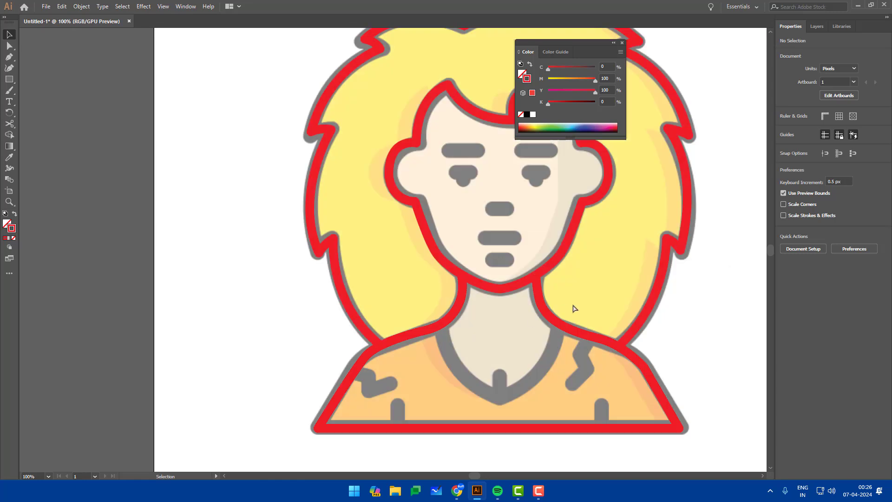
- Trace the V-shaped neckline with the Pen tool from the left shoulder line through the collar's lowest point to the right shoulder line
left_click_drag(573, 309, 513, 323)
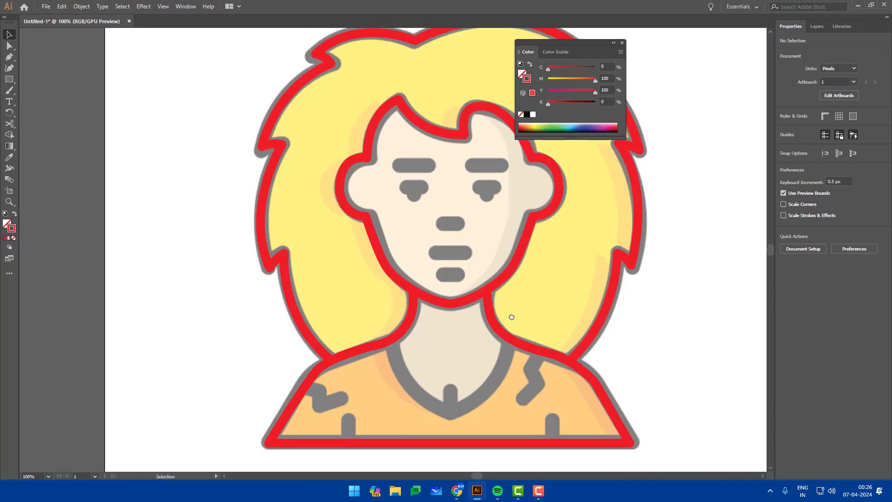
scroll(531, 300, "down", 2)
left_click_drag(628, 223, 437, 194)
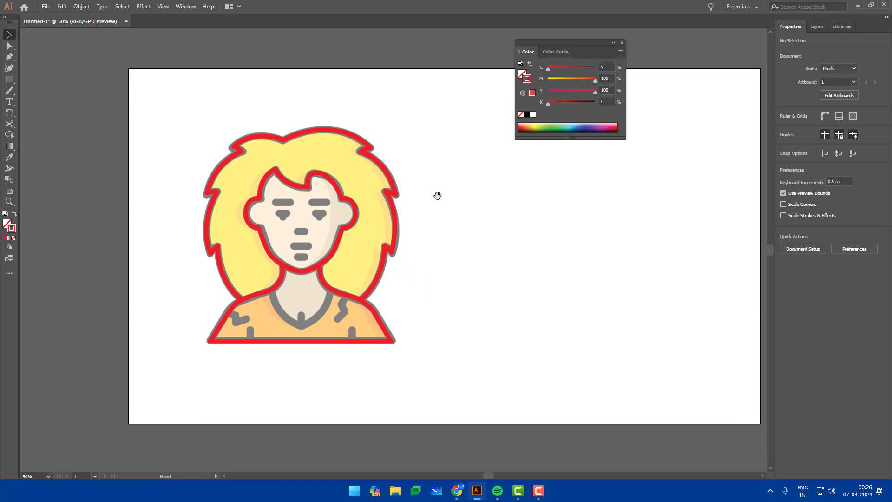
scroll(288, 303, "up", 2)
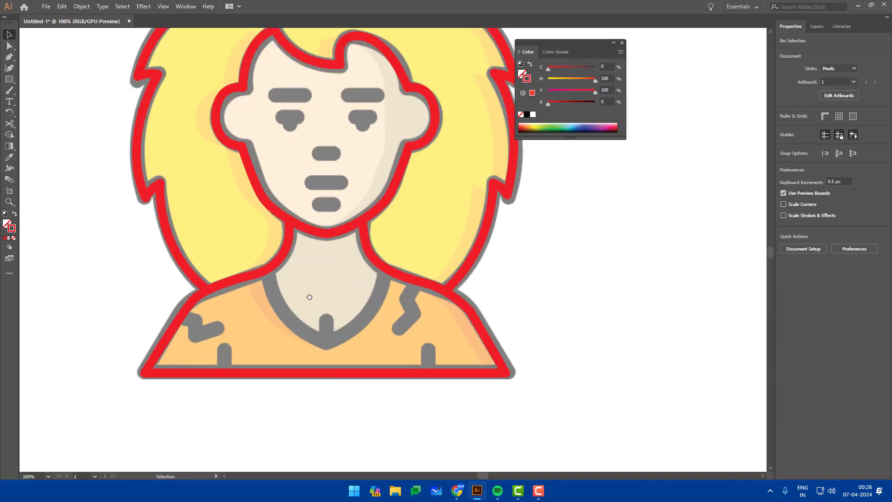
key("p")
left_click(268, 269)
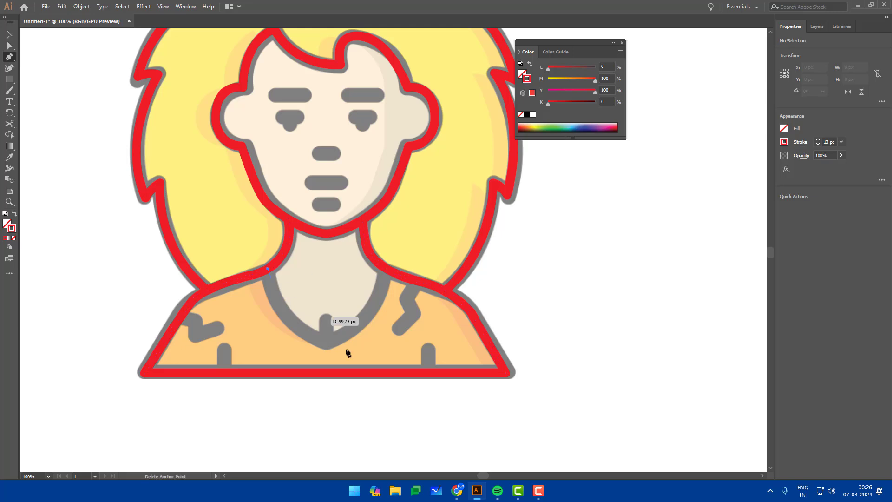
mouse_move(325, 342)
left_mouse_down()
mouse_move(382, 353)
mouse_move(379, 360)
left_mouse_up()
left_click(325, 341)
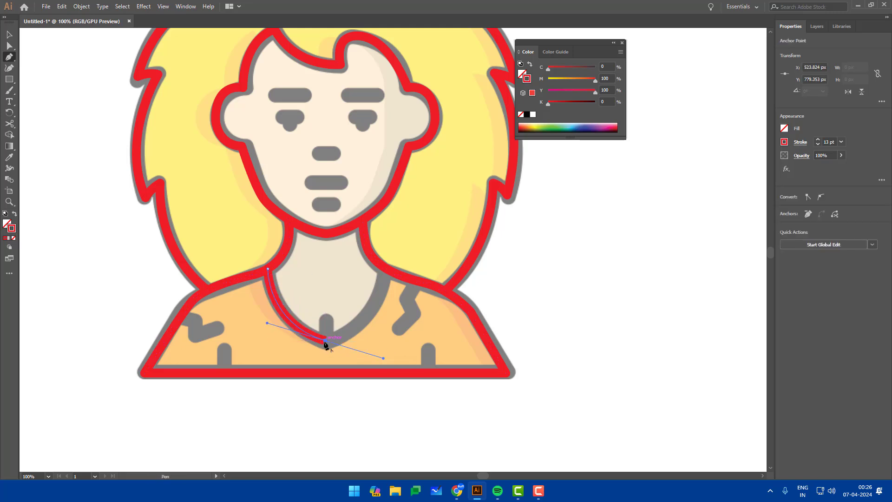
mouse_move(386, 269)
left_mouse_down()
mouse_move(403, 192)
mouse_move(409, 203)
mouse_move(398, 206)
left_mouse_up()
key("v")
left_click(578, 314)
- Select all the red outlines and move them off the reference portrait onto the blank area to its right
scroll(578, 315, "down", 3)
left_click_drag(581, 315, 447, 333)
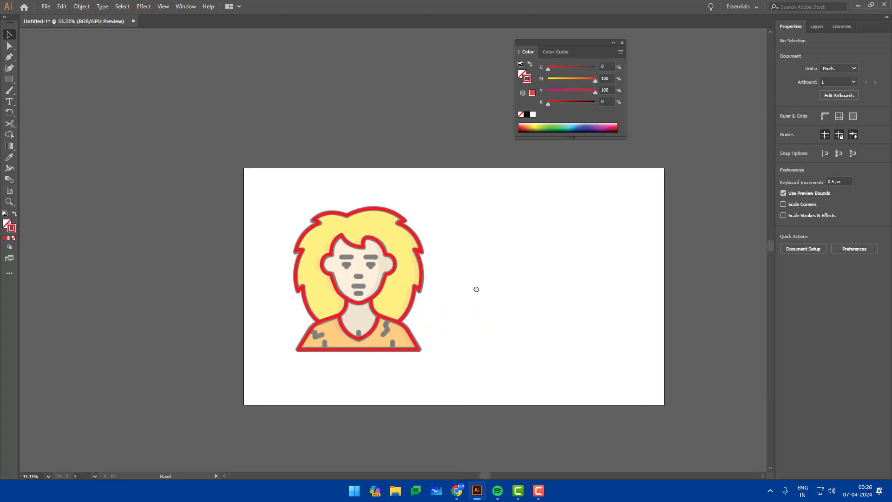
left_click_drag(457, 191, 302, 372)
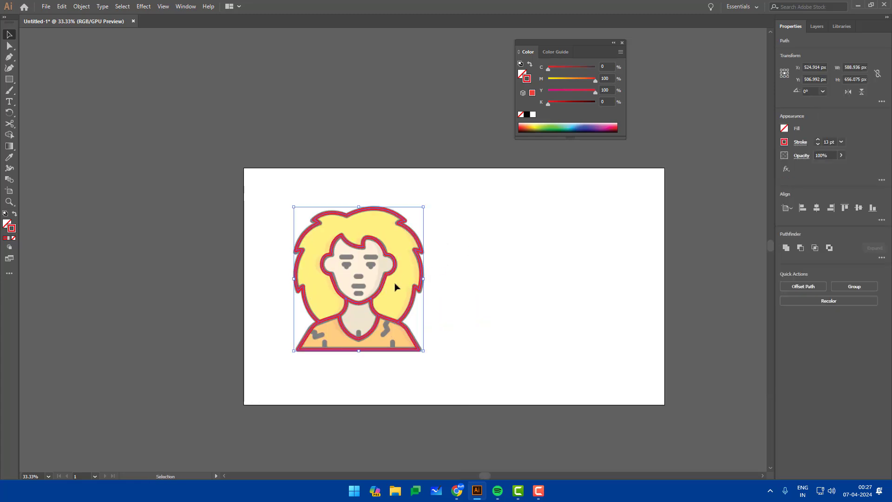
mouse_move(395, 287)
left_mouse_down()
mouse_move(563, 258)
mouse_move(570, 281)
left_mouse_up()
left_click_drag(618, 265, 604, 267)
left_click(603, 294)
scroll(604, 290, "up", 1)
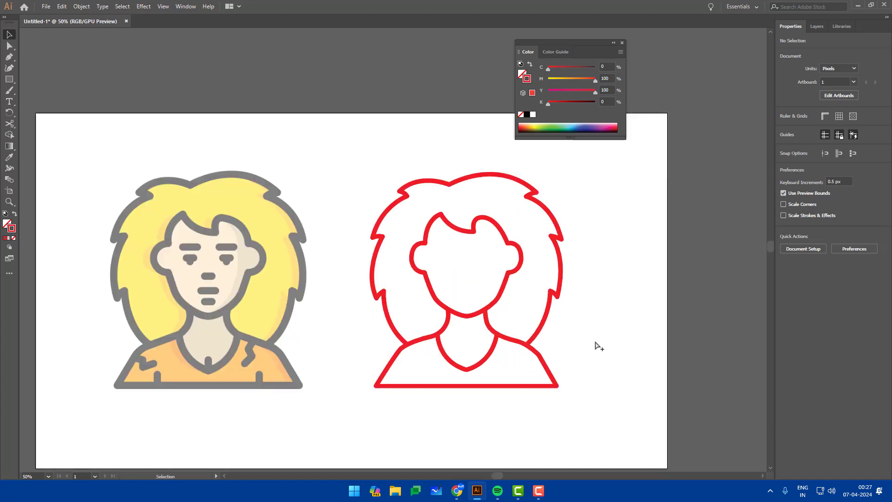
- Select all the moved outlines, widen the toolbar to two columns and switch it to the Advanced tool set
left_click_drag(599, 347, 365, 189)
key("shift+m")
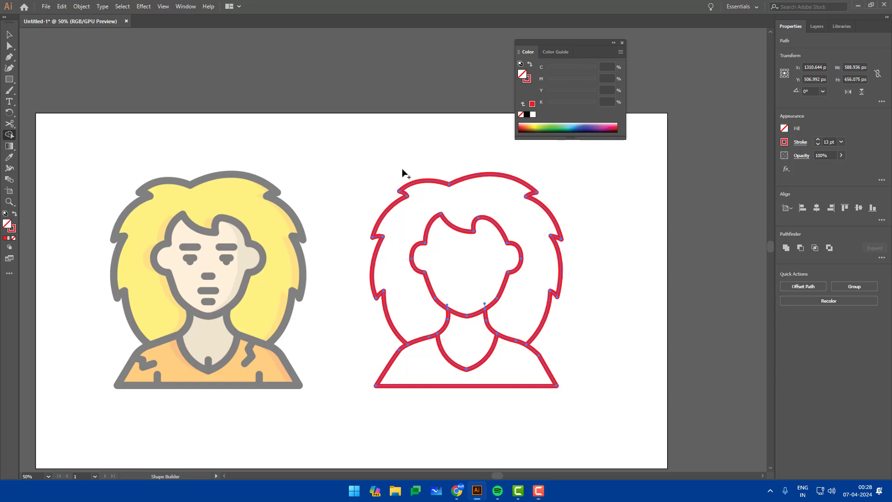
left_click(4, 17)
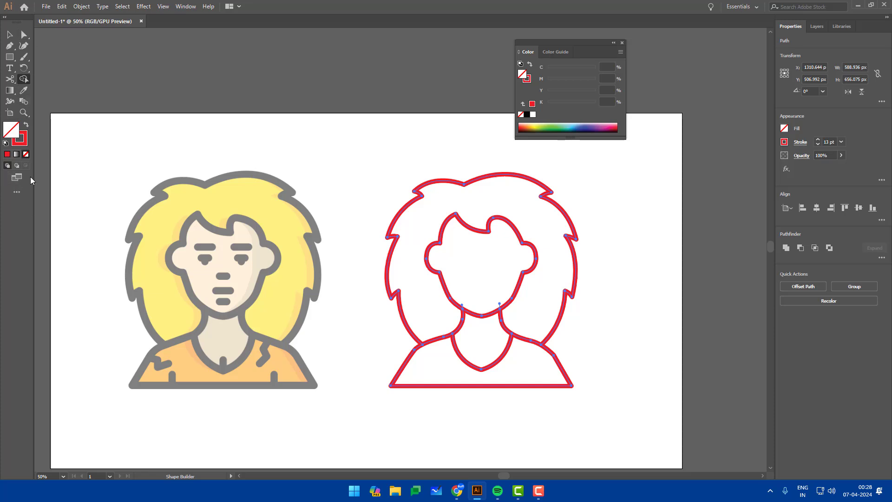
left_click(14, 195)
left_click(148, 17)
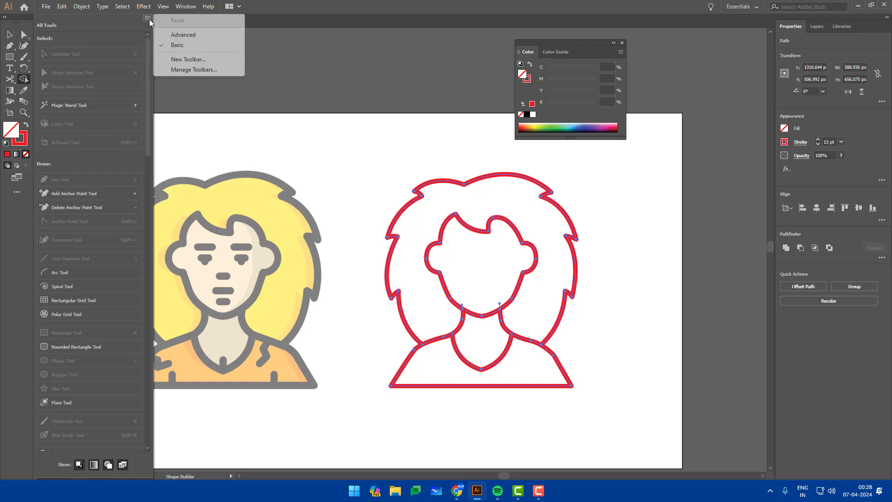
left_click(205, 35)
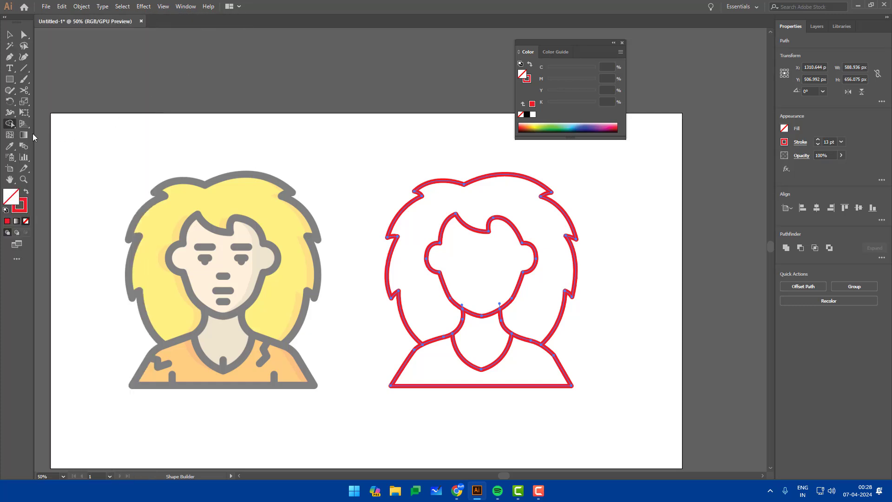
- Switch from the Shape Builder to the Live Paint Bucket for the selected outlines
left_click_drag(12, 124, 61, 128)
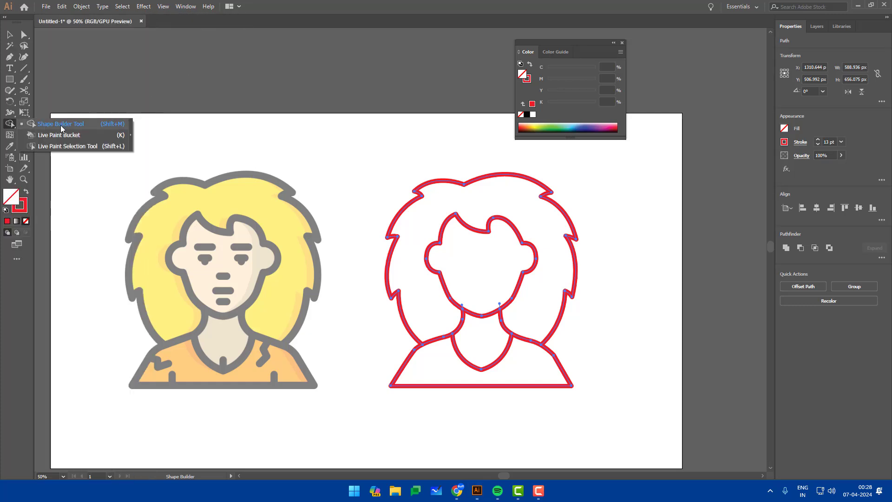
left_click(83, 136)
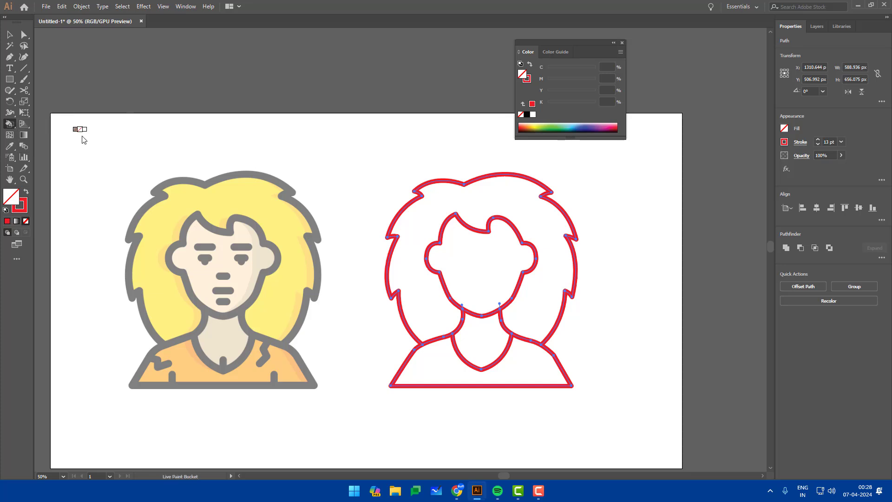
double_click(522, 77)
left_click_drag(457, 274, 462, 251)
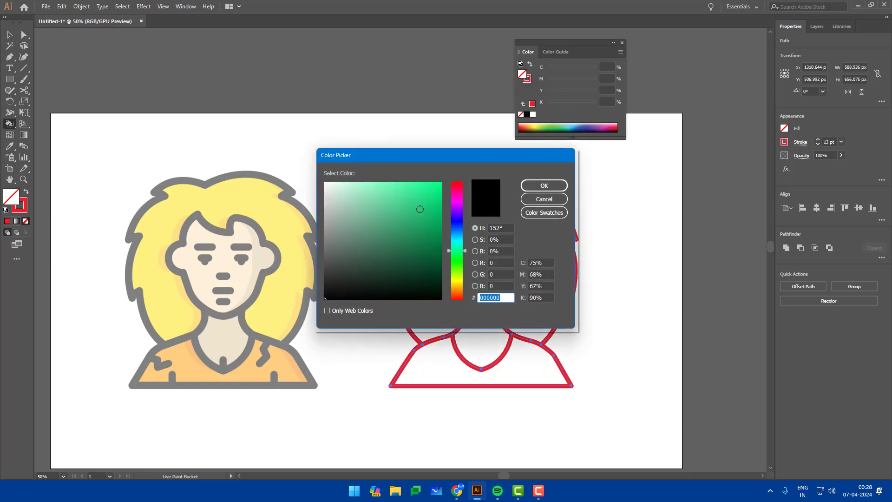
left_click(544, 199)
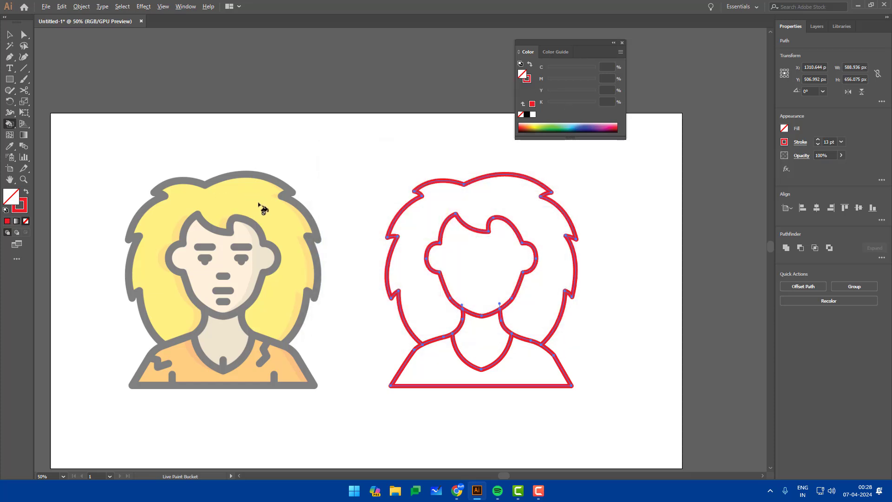
- Fill the traced hair with yellow and the face with light skin tone, sampling both colours from the reference portrait
left_click(262, 199, "alt")
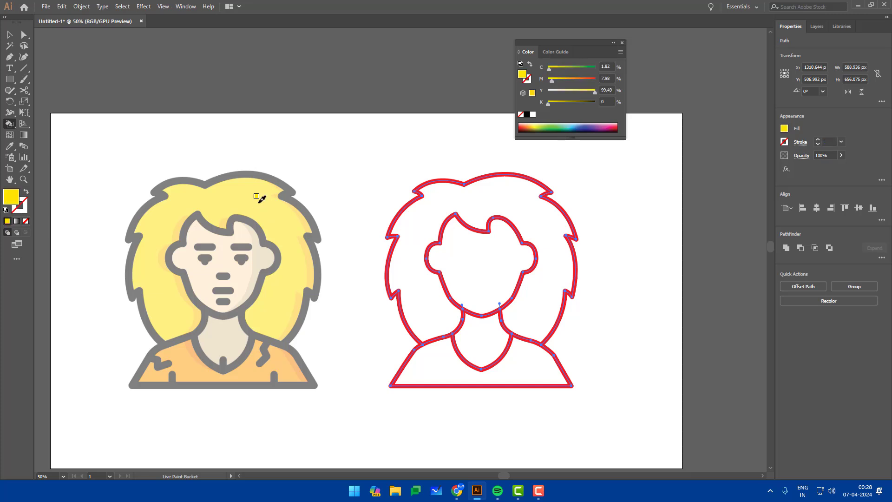
left_click(478, 208)
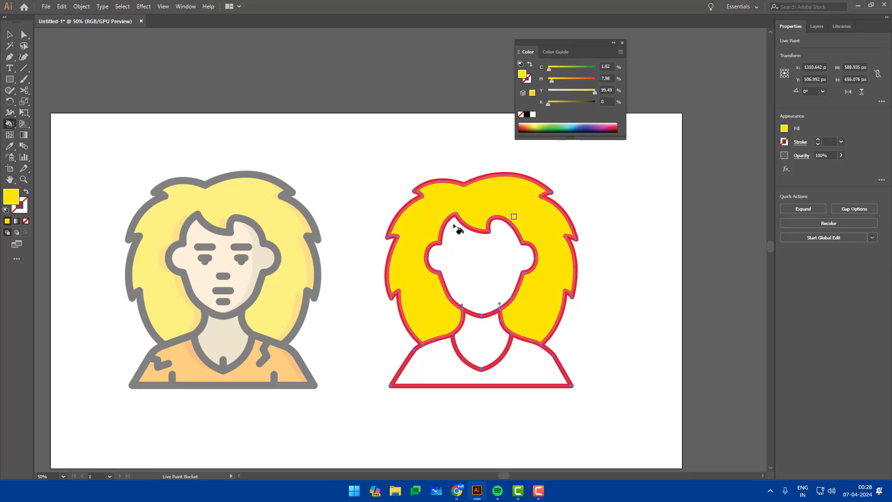
left_click(246, 264, "alt")
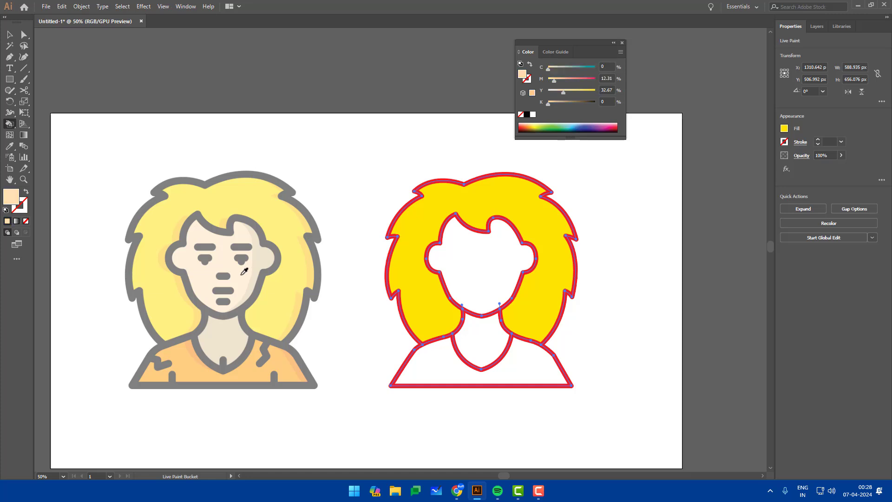
left_click(505, 260)
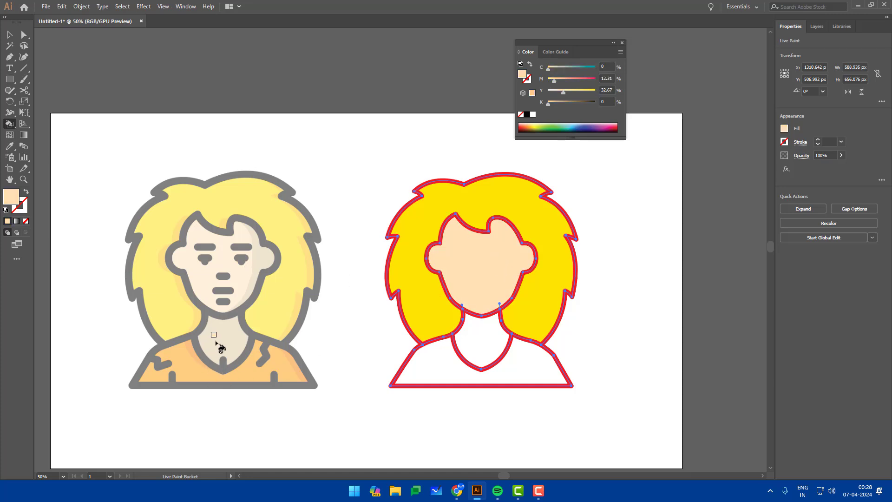
- Fill the traced neck with the darker beige and the shirt with orange, sampling both colours from the reference portrait
left_click(219, 342, "alt")
left_click(484, 346)
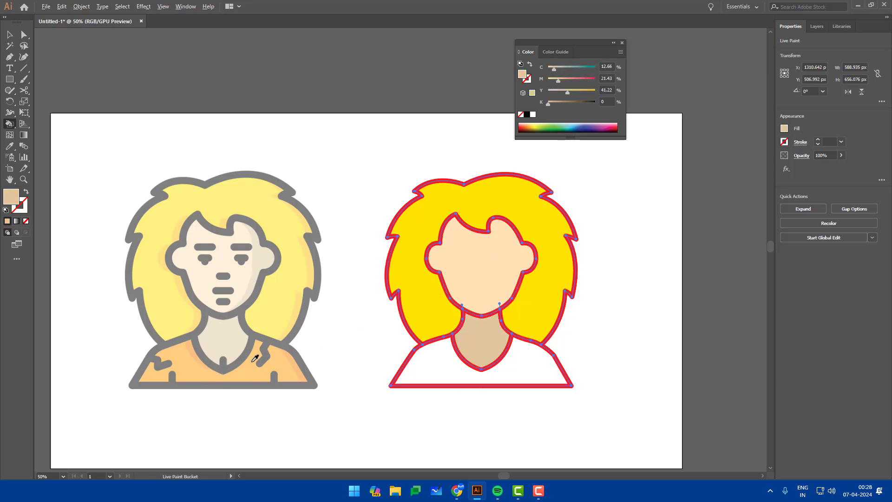
left_click(245, 372, "alt")
left_click(455, 365)
key("v")
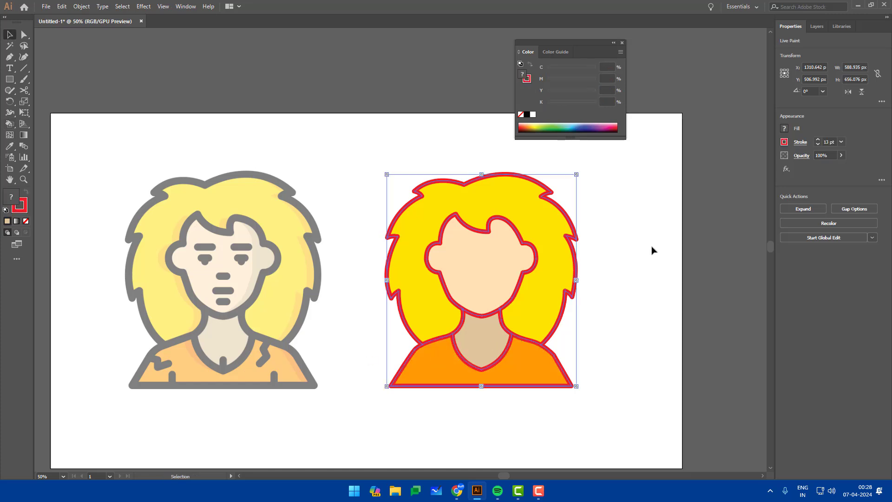
- Select the coloured portrait and change its outline stroke from red to black, then deselect it
left_click(651, 250)
left_click_drag(668, 177, 436, 414)
left_click(526, 80)
left_click(527, 115)
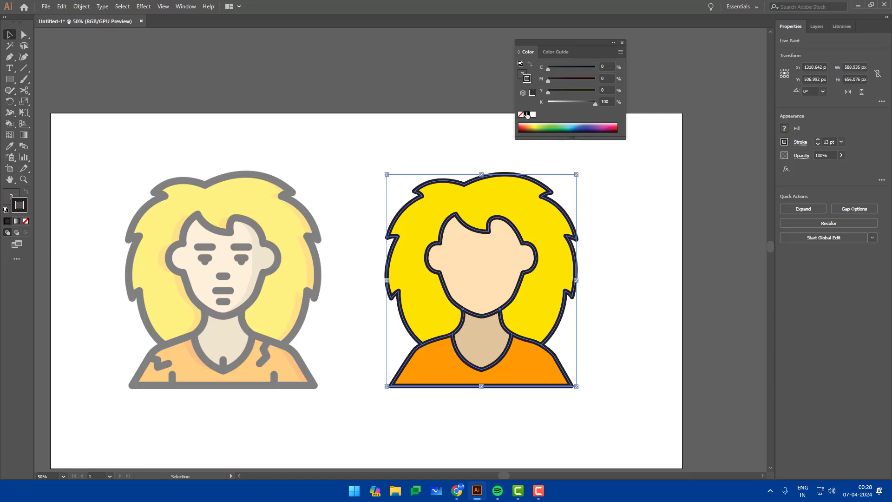
left_click(423, 136)
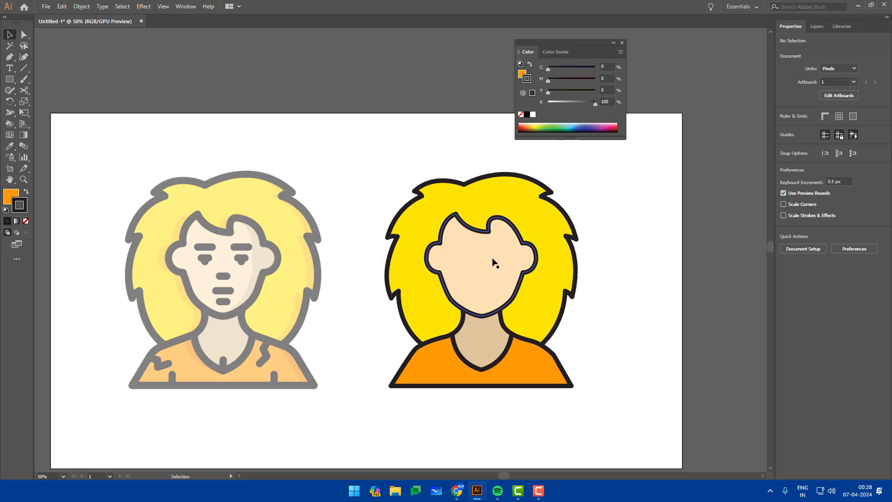
- Increase the coloured portrait's stroke weight to 20 pt and deselect it
left_click(518, 317)
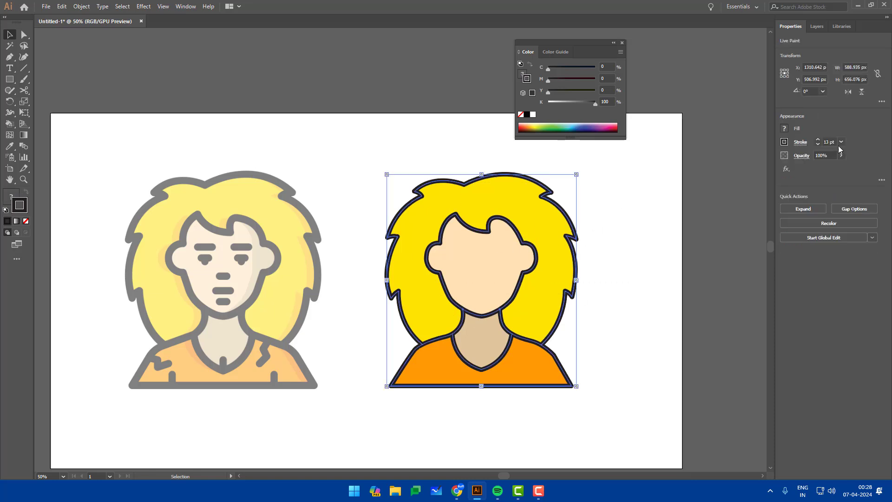
left_click(819, 141)
left_click(819, 141)
left_click(819, 140)
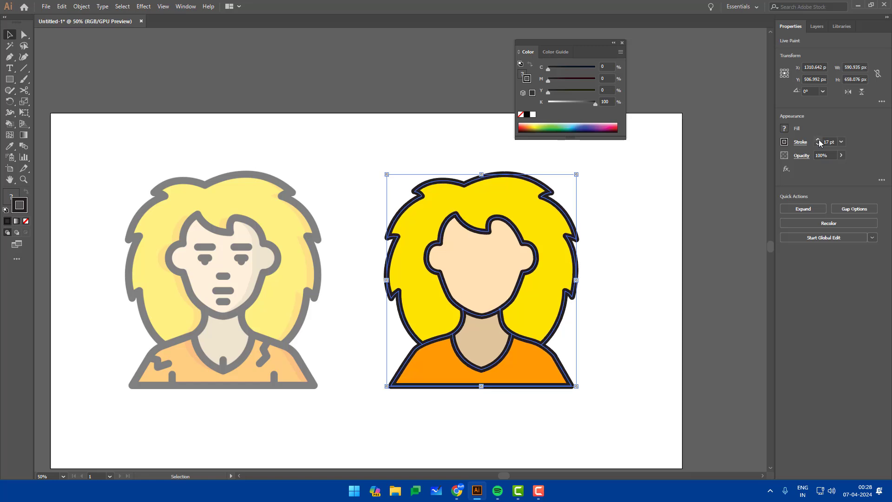
left_click(819, 141)
left_click(819, 140)
left_click(819, 140)
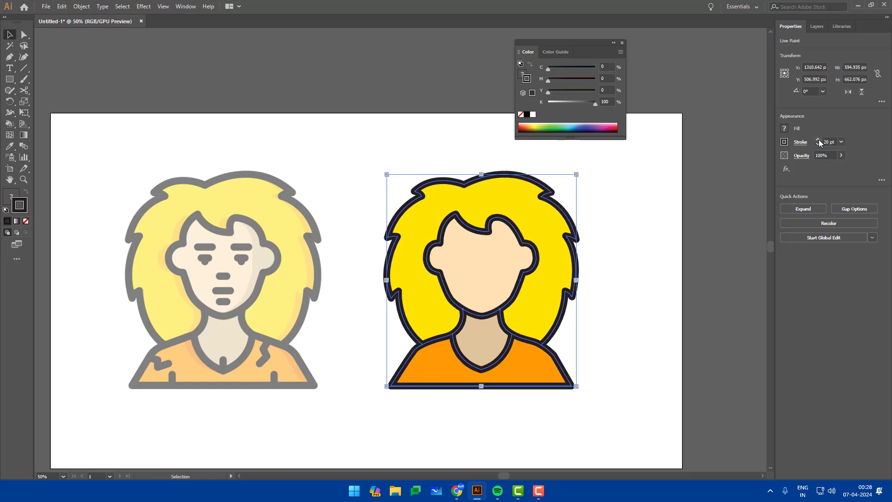
left_click(588, 214)
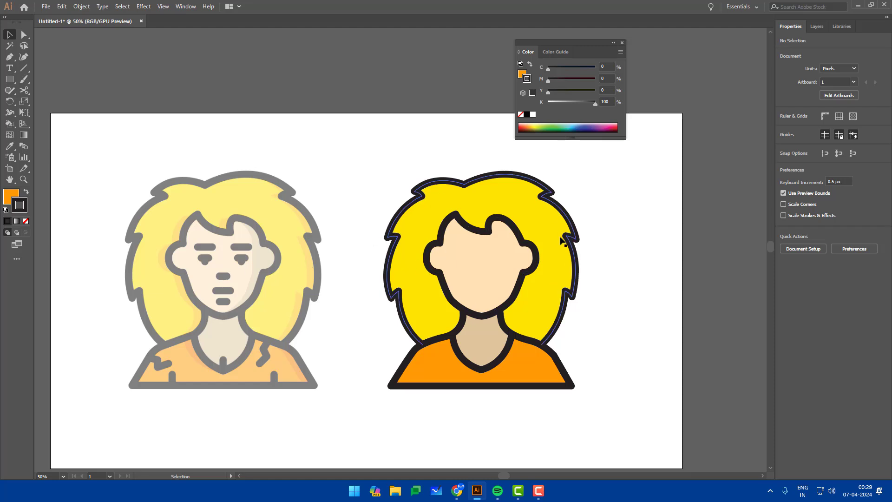
left_click_drag(637, 196, 444, 421)
key("a")
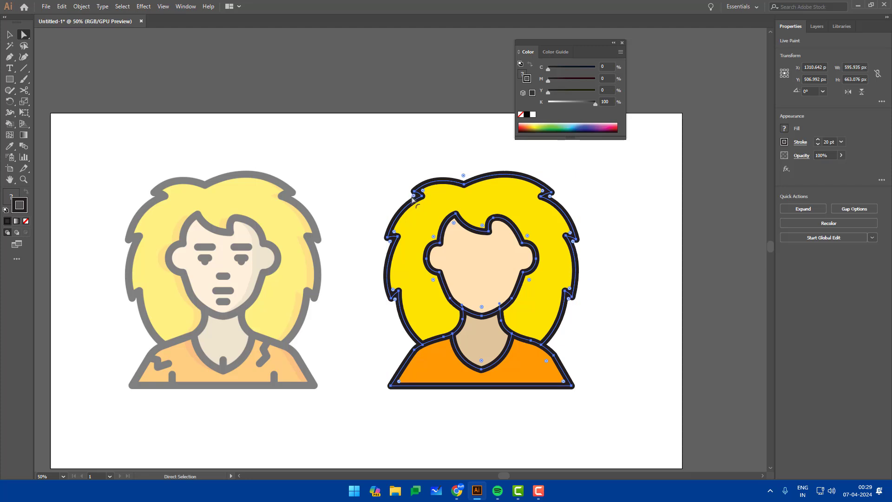
left_click(459, 191)
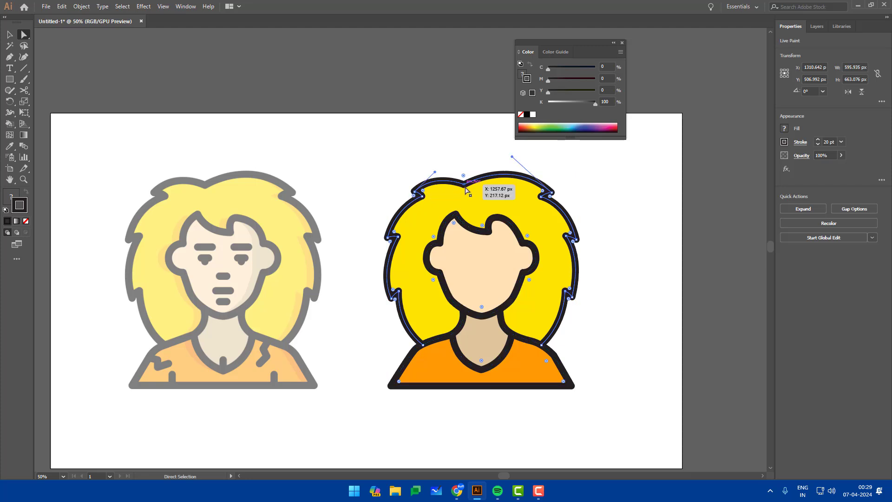
key("v")
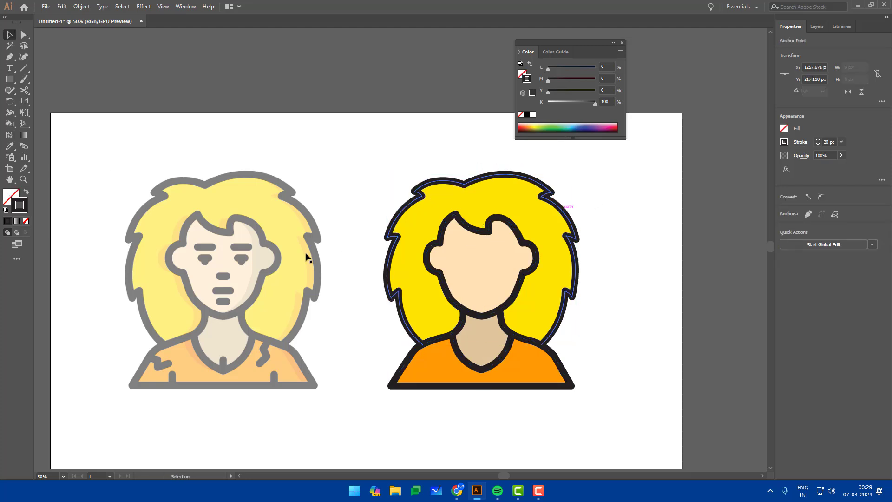
left_click(305, 255)
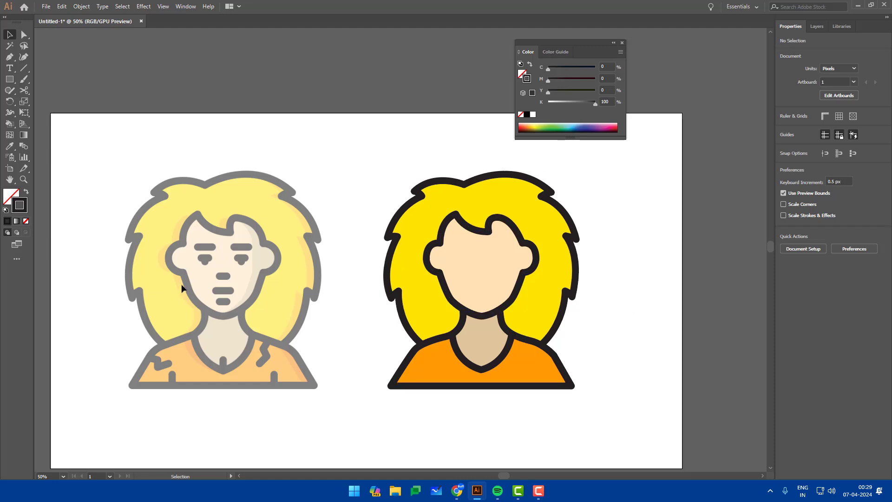
- Trace the zigzag fold on the reference shirt's left shoulder with the Pen tool as a four-point, 20 pt black path
key("ctrl+alt")
scroll(257, 382, "up", 1)
left_click_drag(180, 282, 240, 284)
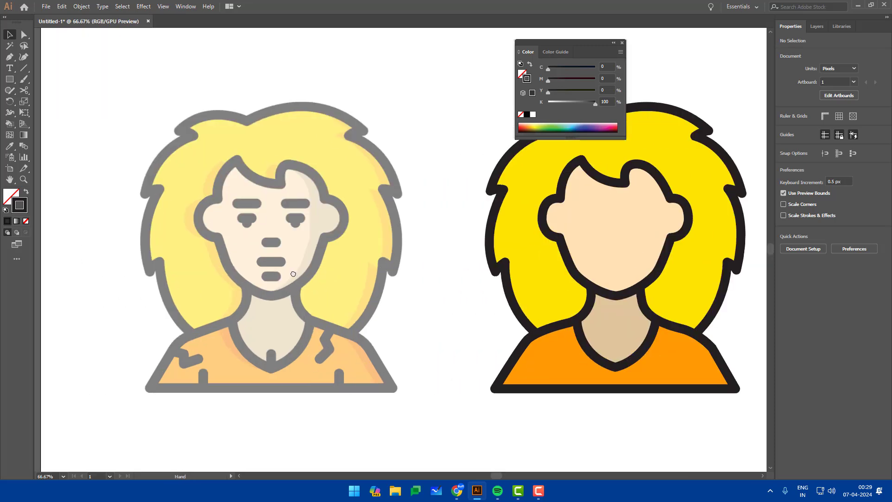
left_click_drag(293, 274, 284, 276)
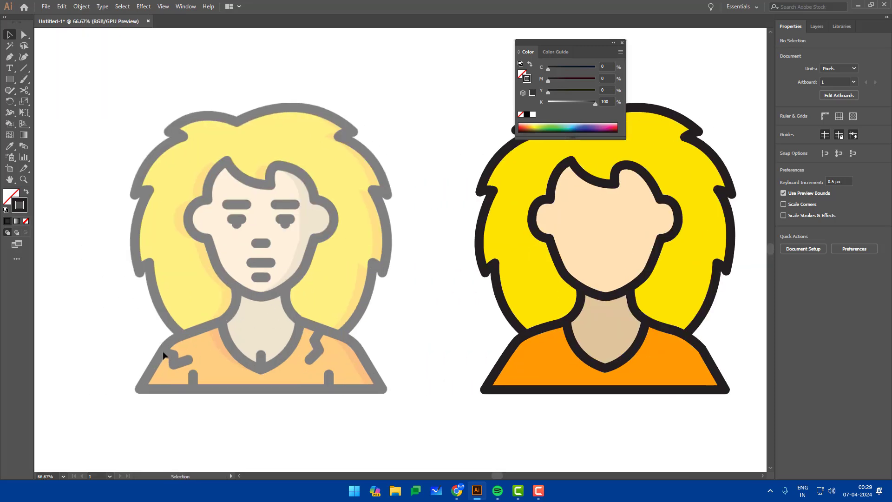
scroll(200, 361, "up", 1)
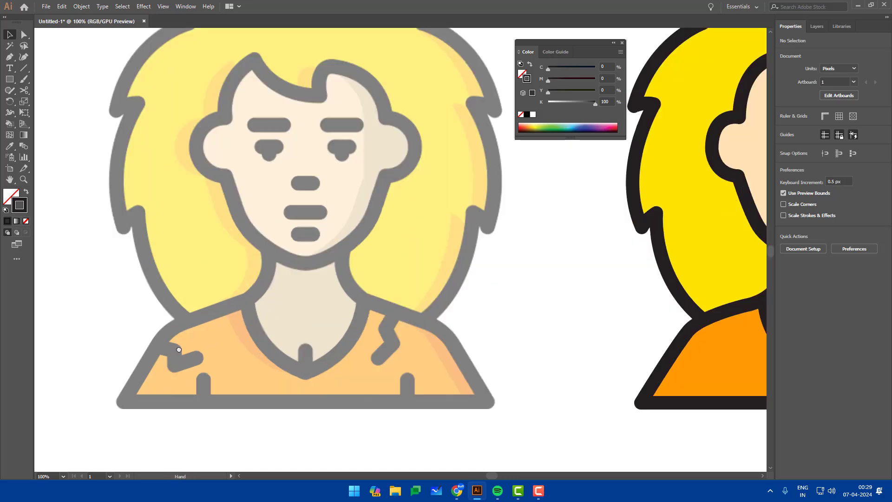
left_click_drag(179, 350, 214, 332)
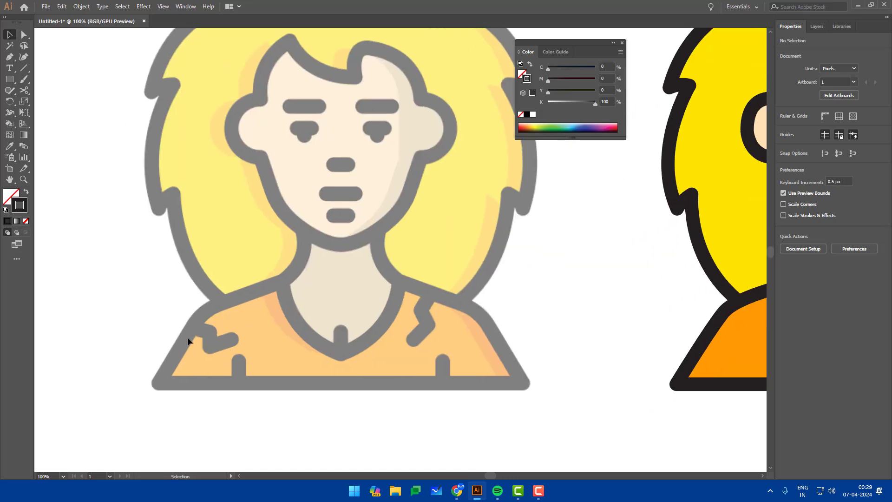
left_click_drag(269, 318, 248, 307)
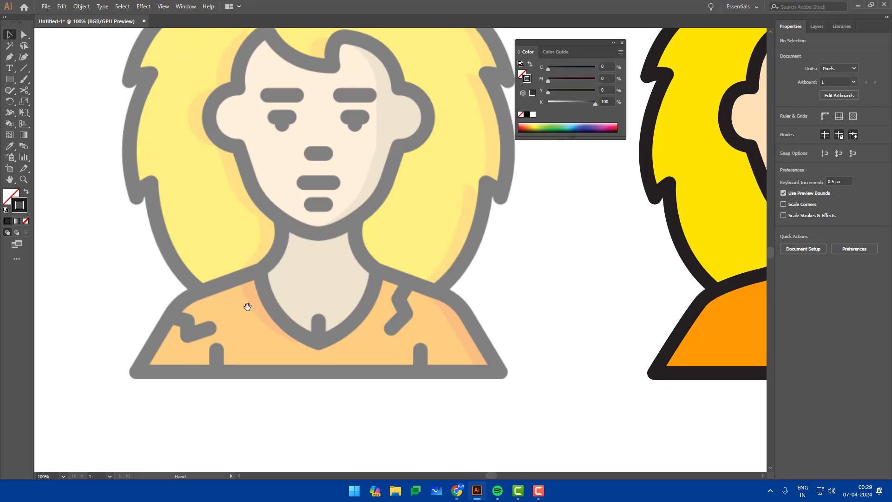
key("p")
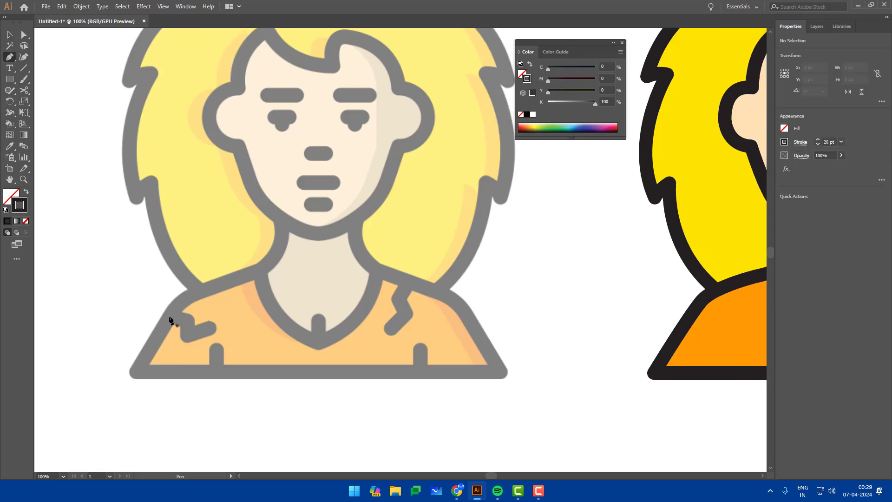
left_click(170, 317)
left_click(187, 320)
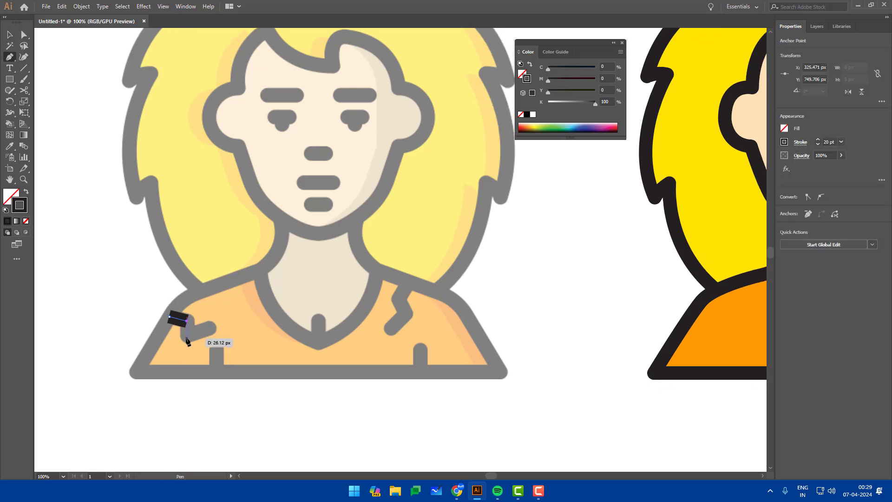
left_click(187, 335)
left_click(210, 326)
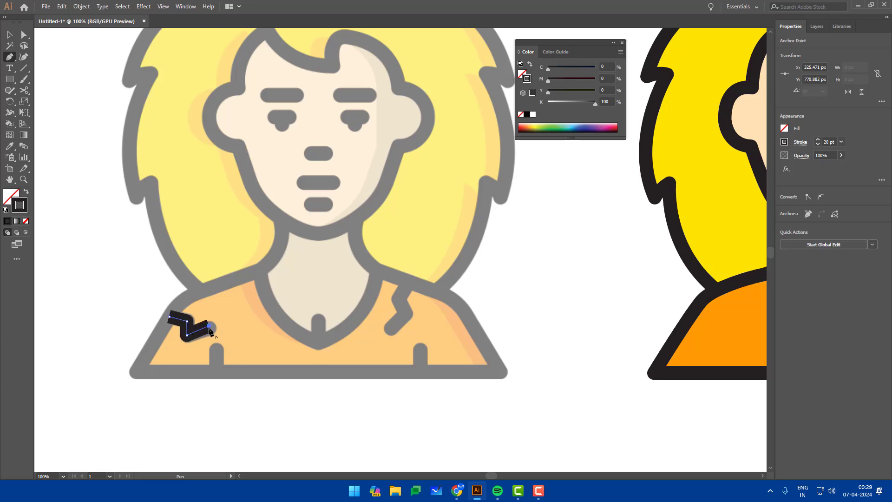
key("v")
- Move the zigzag's right end point and lower corner point slightly down to match the reference fold
key("a")
scroll(211, 334, "up", 3)
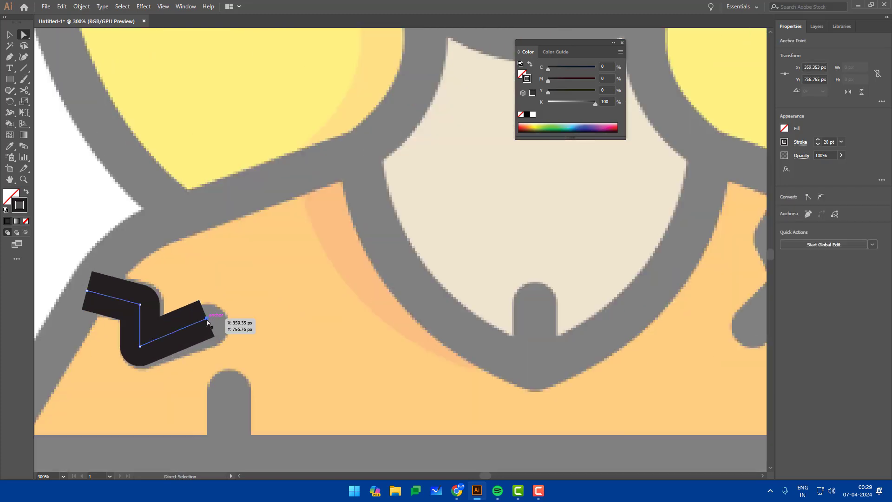
left_click_drag(207, 320, 209, 326)
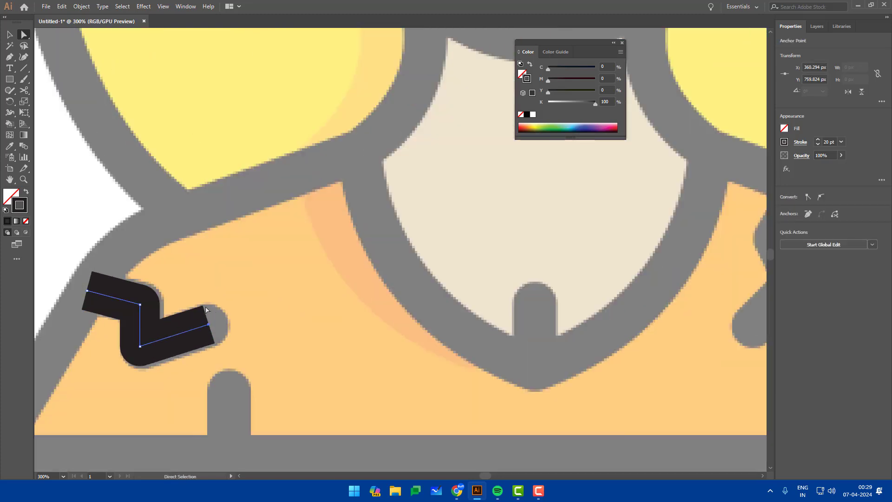
left_click(139, 347)
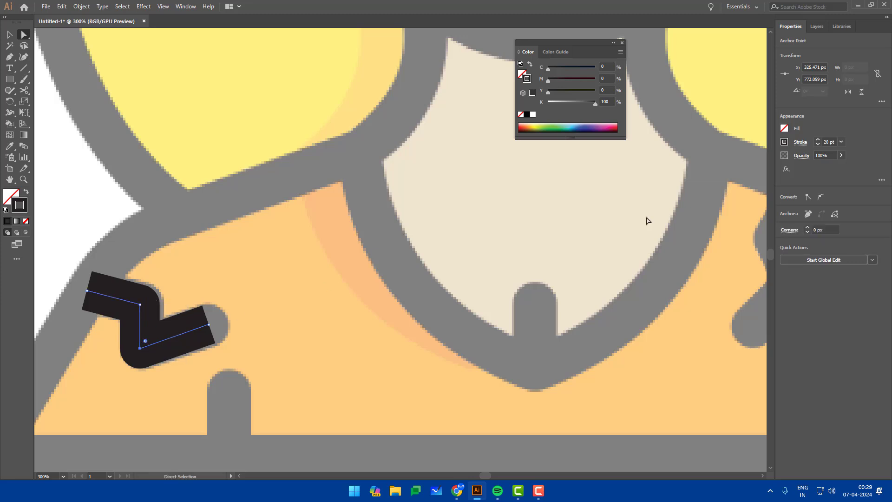
left_click(220, 251)
- Isolate the zigzag path and set its stroke to a round cap
key("v")
double_click(183, 337)
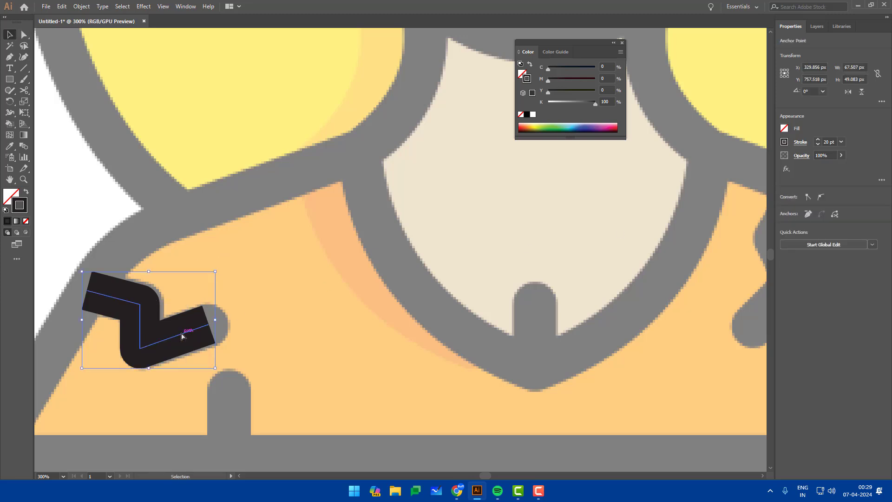
left_click(801, 142)
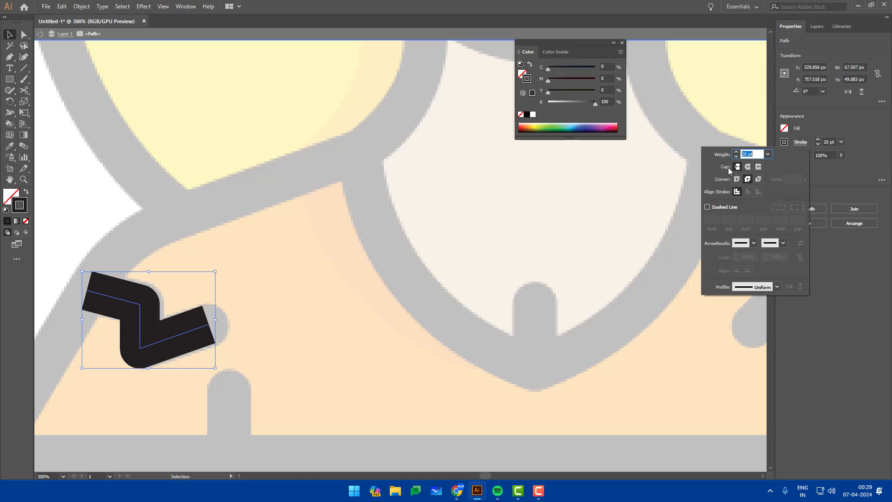
left_click(748, 167)
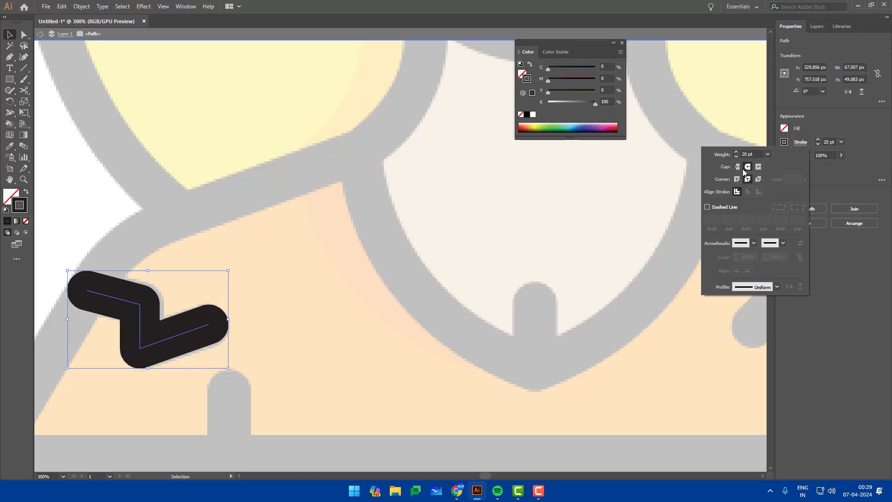
left_click(99, 302)
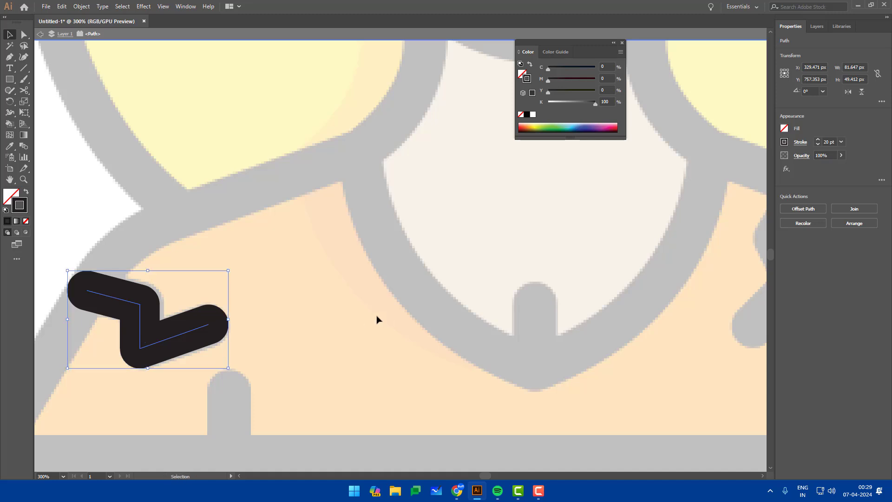
- Trace the mark on the shirt's left hem with a vertical 20 pt Pen line about 57 px tall and align it with the reference
key("a")
key("v")
left_click(253, 265)
scroll(281, 281, "down", 1)
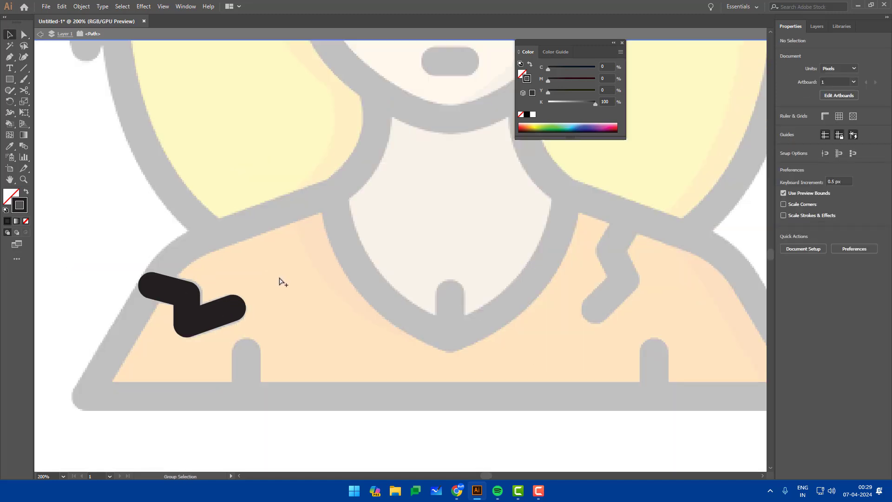
left_click_drag(298, 289, 308, 265)
key("p")
left_click(253, 320)
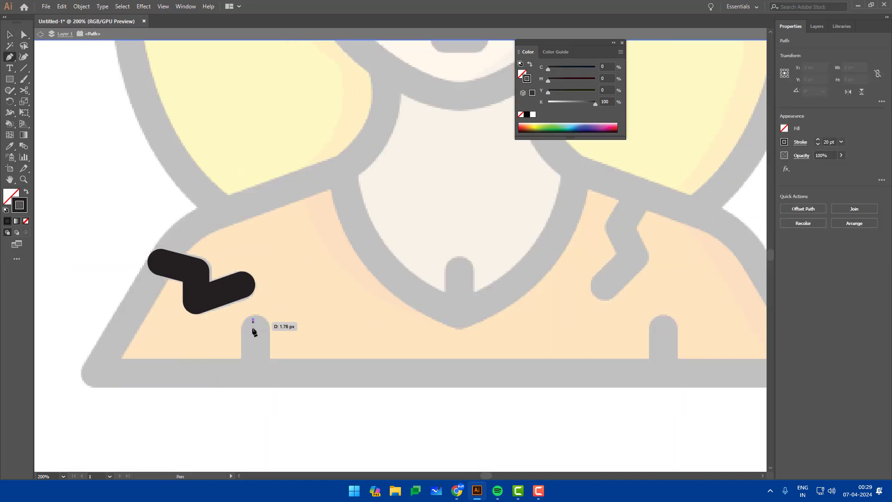
left_click(253, 369, "shift")
key("v")
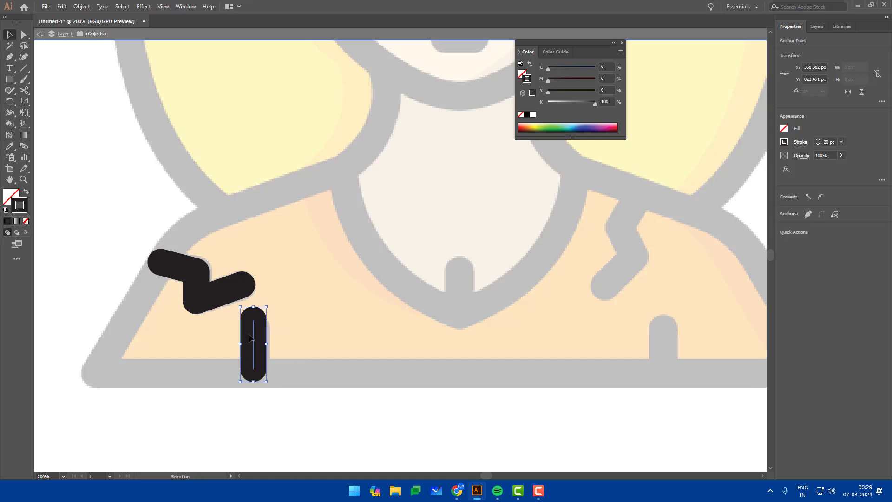
left_click_drag(254, 343, 256, 347)
- Duplicate the vertical hem line onto the right hem mark and the mark at the neckline's point
left_click_drag(406, 313, 363, 276)
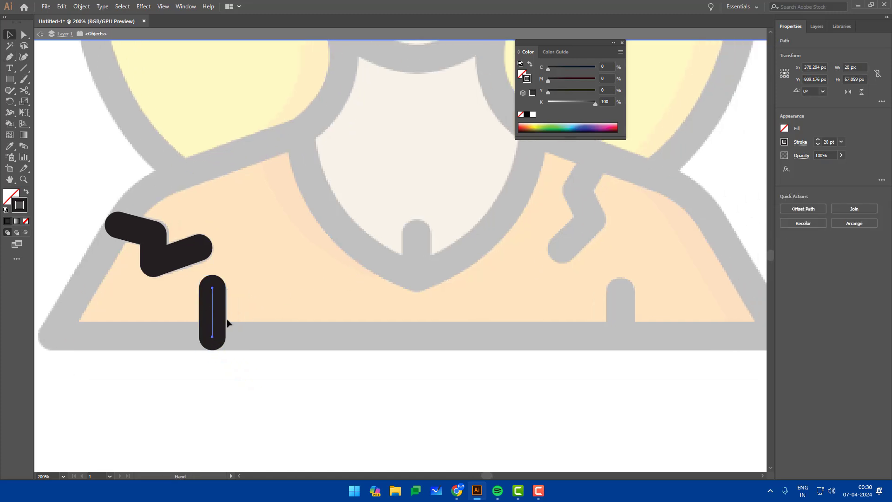
left_click_drag(215, 323, 415, 252)
left_click(440, 222)
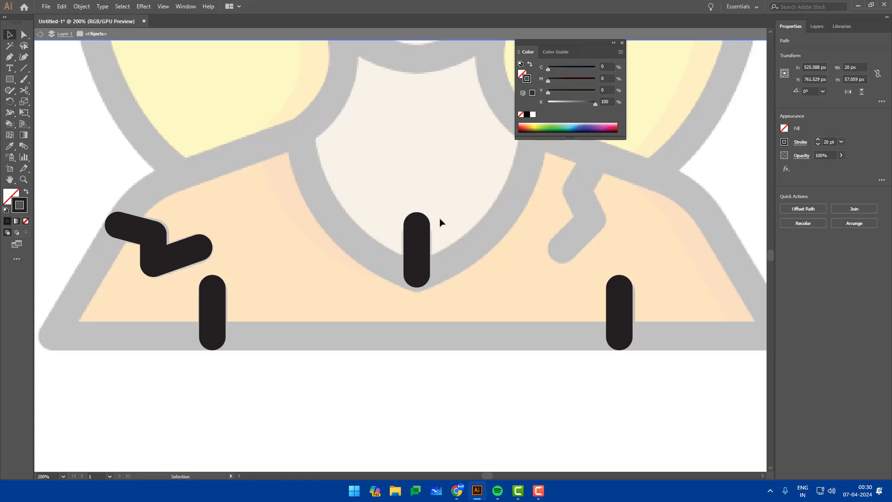
- Move the neckline line's upper end point slightly down to shorten it, and exit isolation mode
key("a")
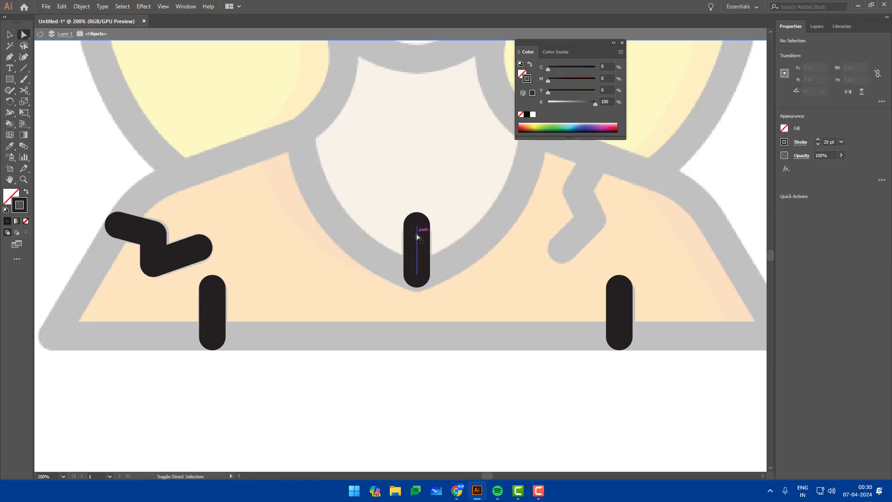
left_click_drag(419, 231, 418, 236)
key("v")
left_click(475, 227)
double_click(475, 222)
left_click_drag(491, 234, 465, 249)
- Trace the zigzag fold on the shirt's right shoulder with the Pen tool as a four-point, 20 pt black path
left_click(142, 279)
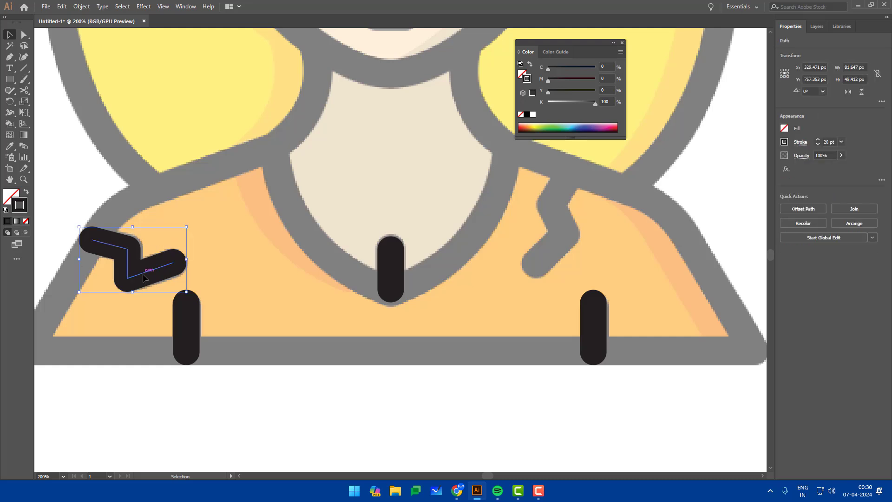
key("ctrl+shift+a")
key("p")
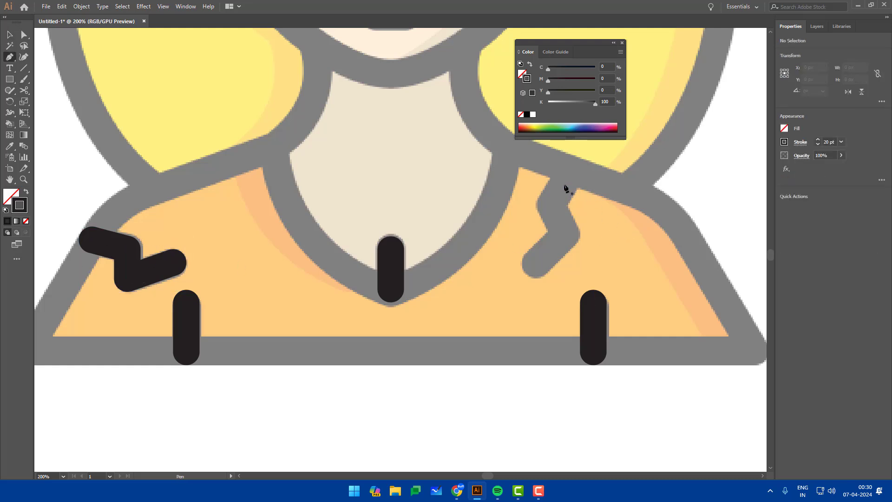
left_click(566, 188)
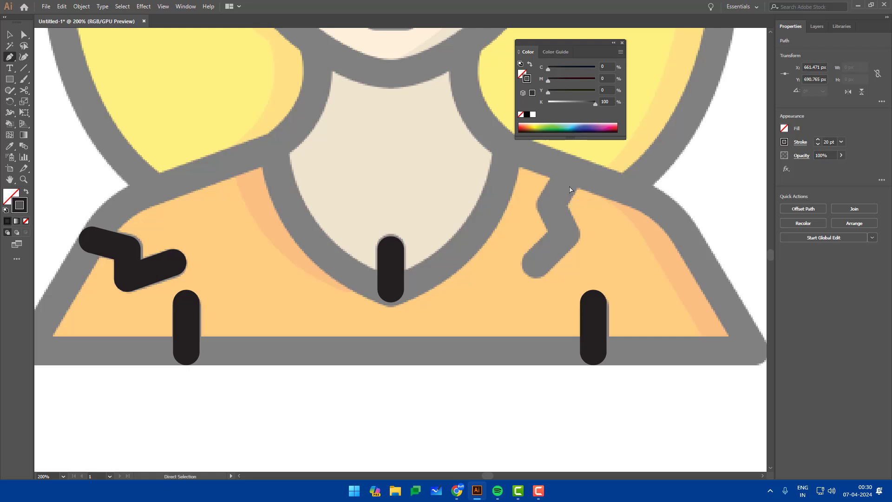
key("ctrl+z")
left_click(576, 169)
left_click(551, 202)
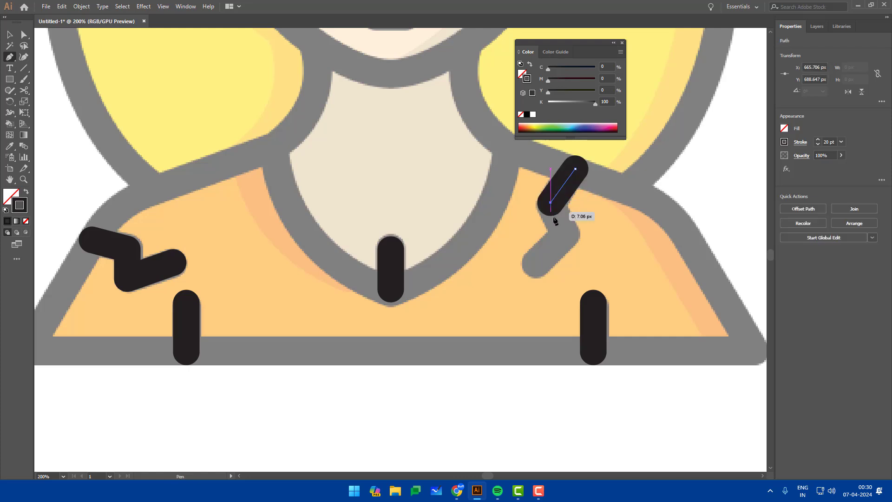
left_click(562, 235)
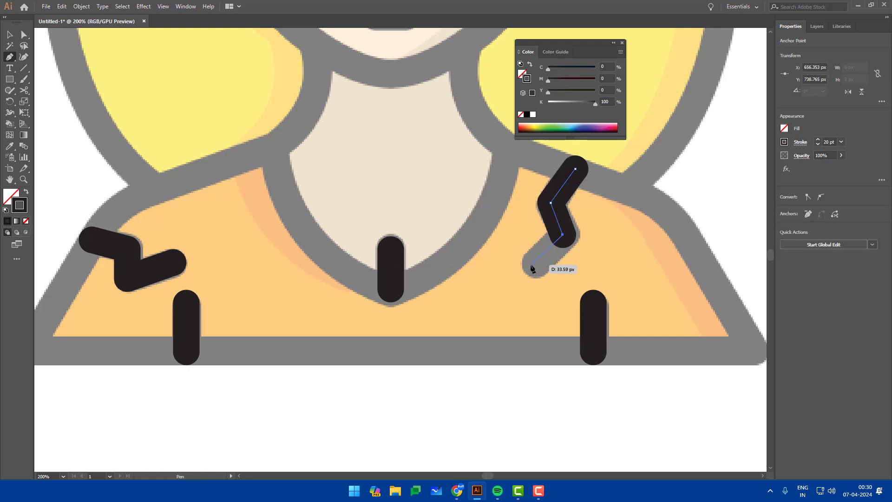
left_click(531, 266)
key("v")
left_click(624, 232)
- Trace the left eyebrow with a horizontal 20 pt Pen line about 64 px wide
scroll(623, 231, "down", 2)
left_click_drag(502, 155, 439, 272)
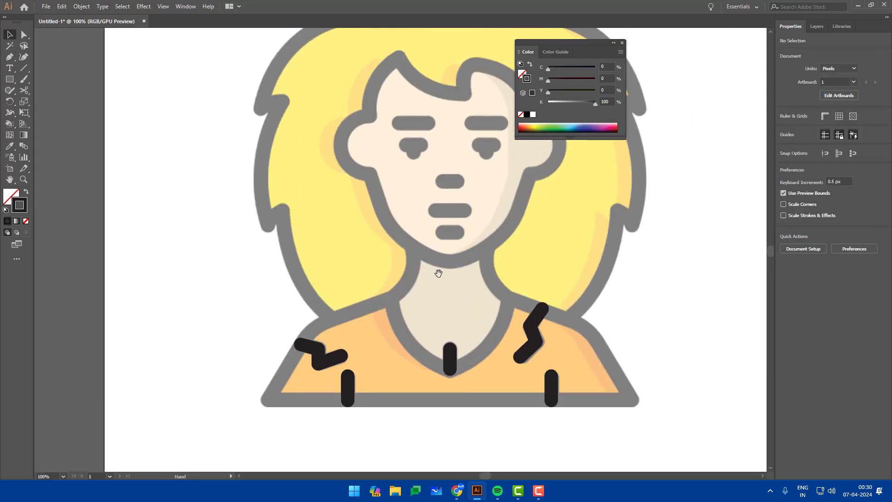
scroll(457, 169, "up", 1)
left_click_drag(460, 170, 418, 210)
key("p")
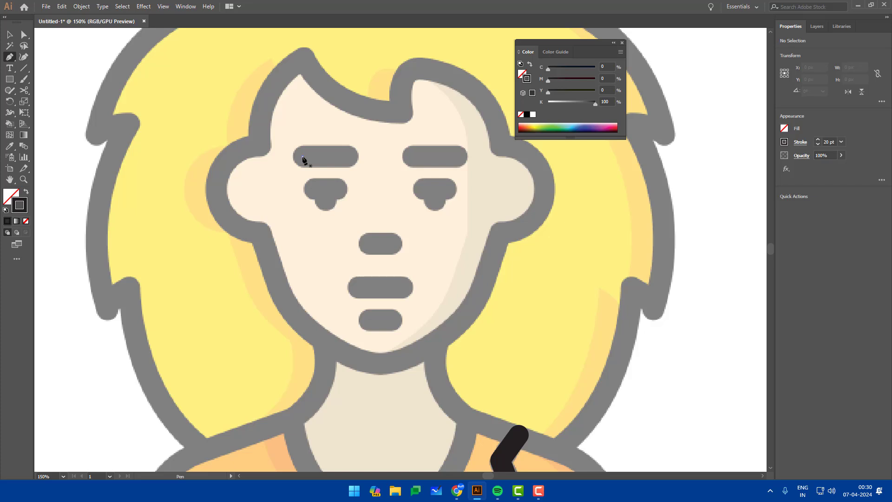
left_click(303, 157)
left_click(346, 157)
key("v")
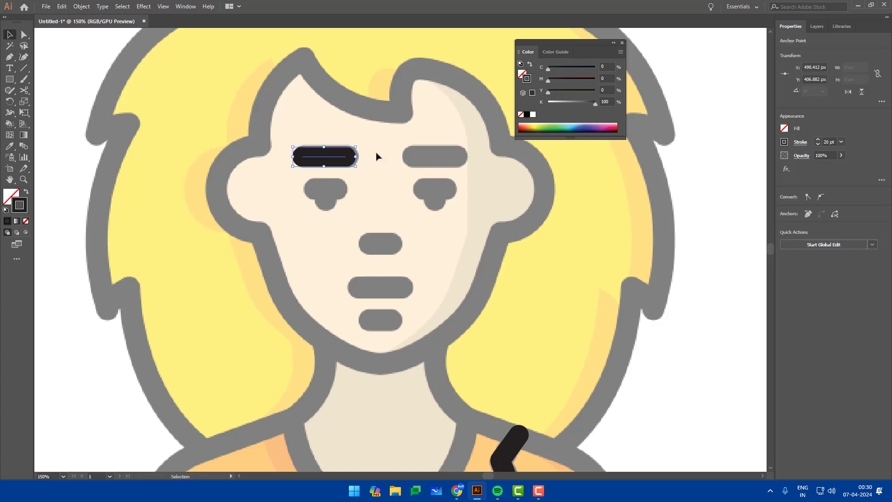
left_click(370, 197)
- Nudge the left eyebrow line slightly right to match the reference and deselect it
left_click_drag(377, 141, 302, 185)
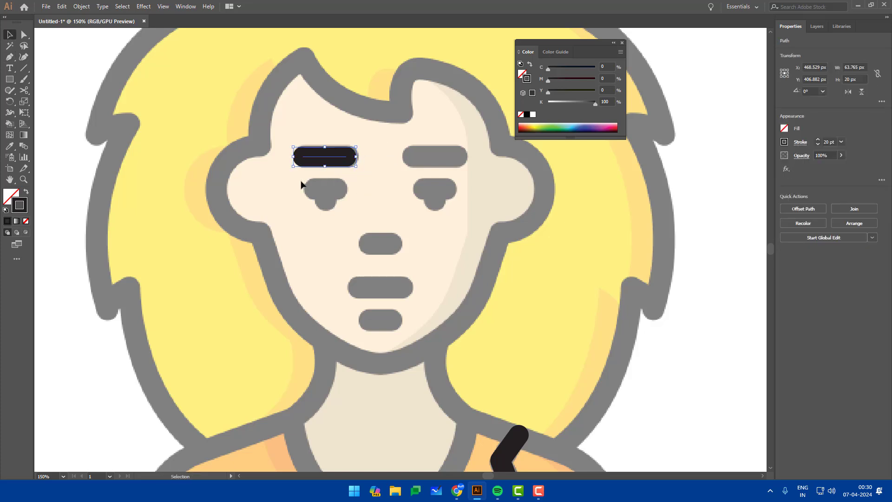
key("minus")
left_click(372, 188)
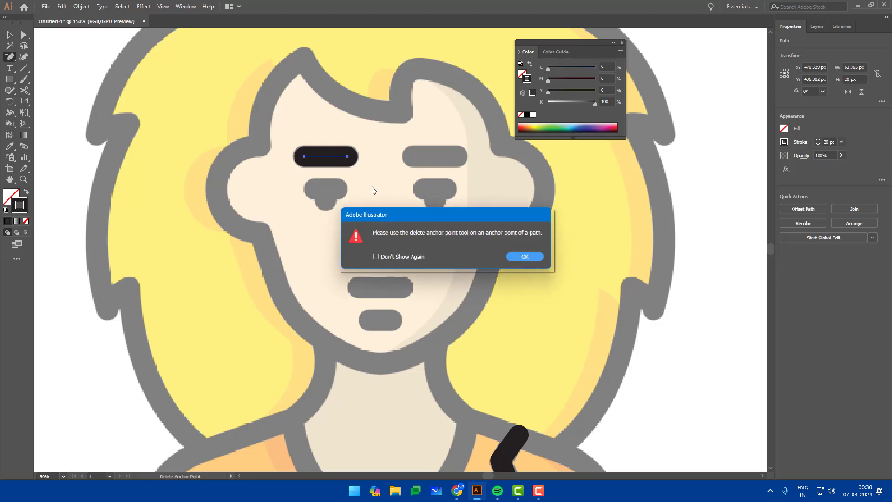
left_click(524, 256)
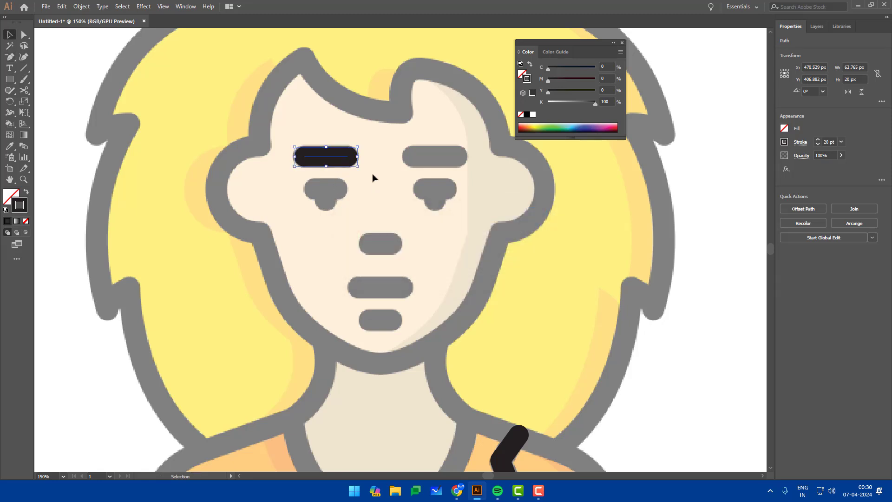
key("ctrl+shift+a")
- Trace the left eye with a horizontal Pen line and a short vertical line running down from its middle
key("p")
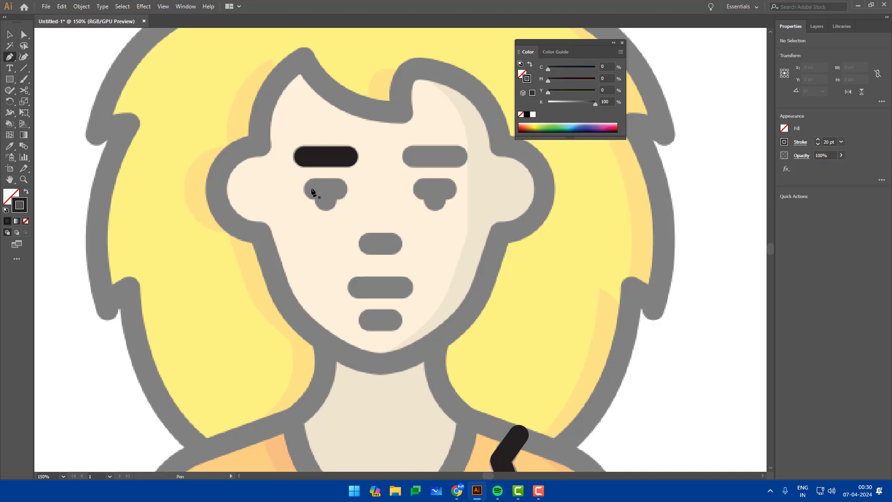
left_click(311, 189)
left_click(338, 189)
key("v")
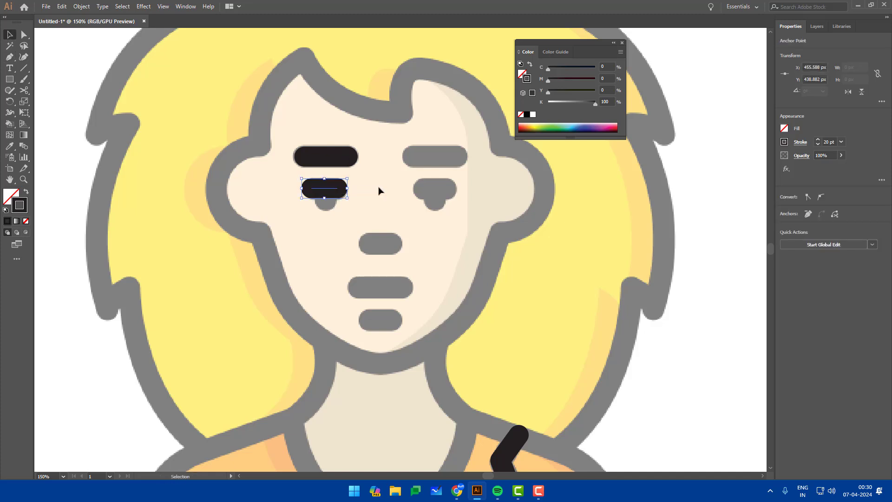
key("ctrl+shift+a")
key("p")
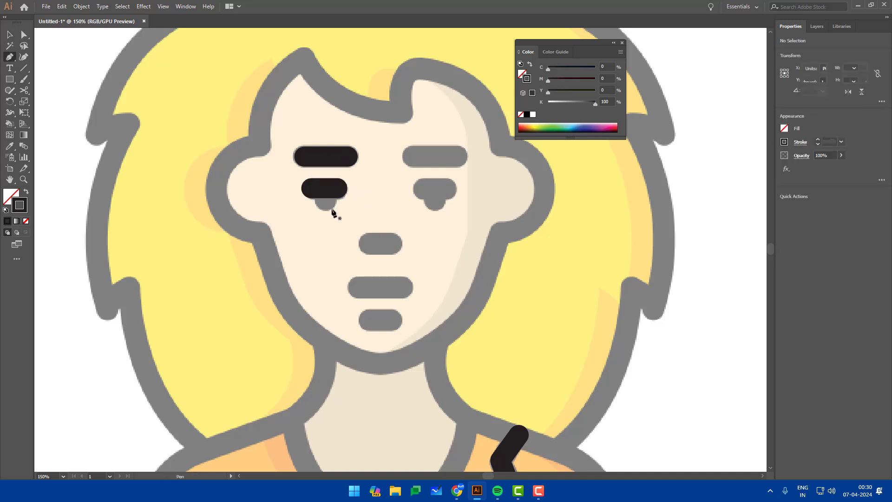
left_click(324, 188)
left_click(325, 205)
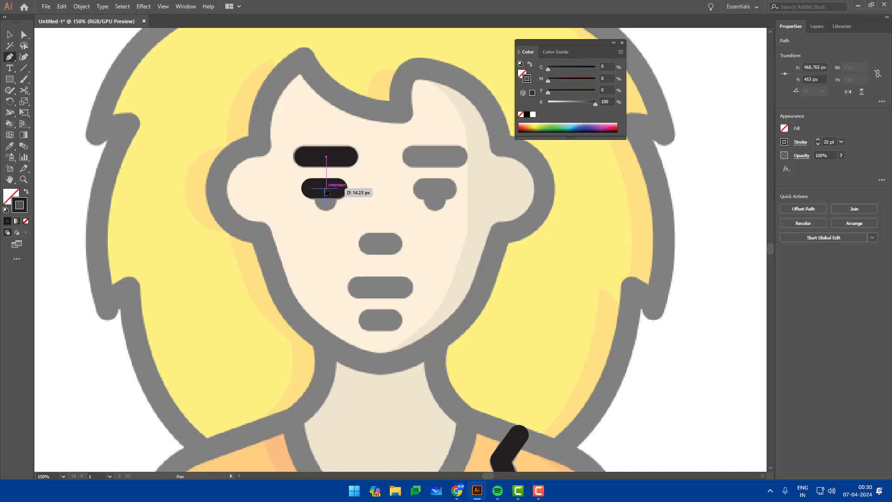
key("v")
- Duplicate the left eyebrow and eye lines onto the reference's right eyebrow and eye
left_click_drag(379, 144, 311, 224)
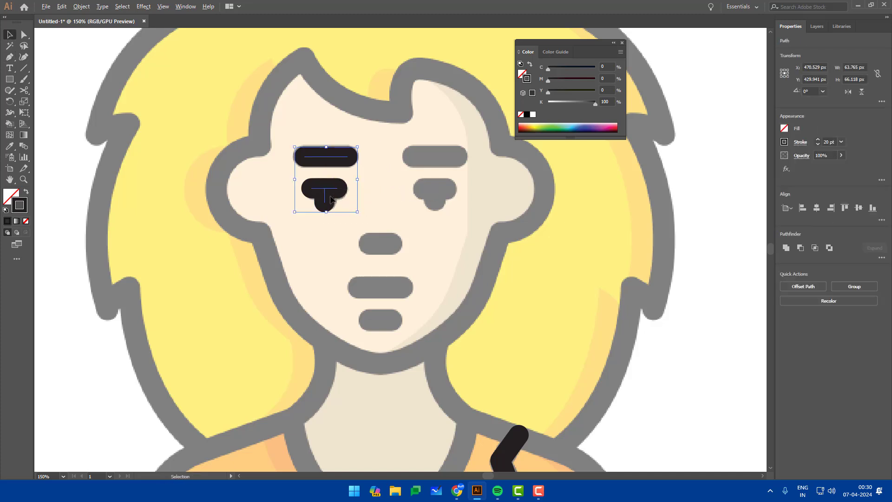
left_click_drag(330, 191, 439, 187)
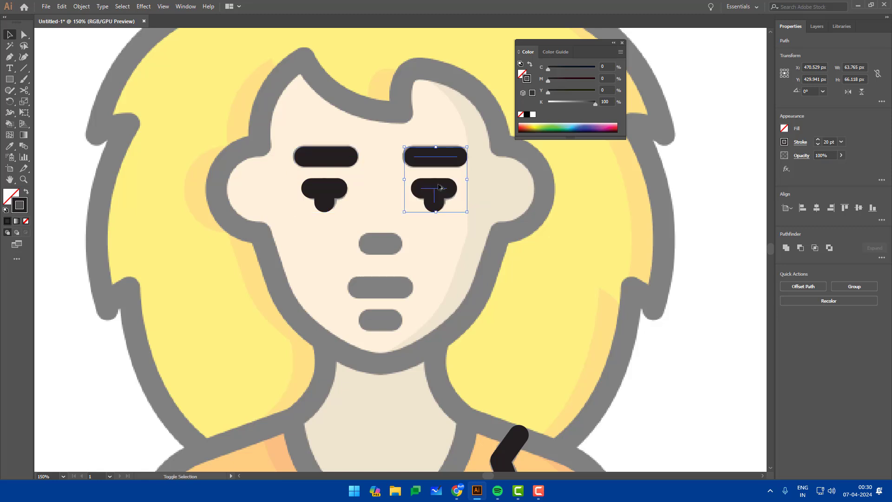
key("ctrl+shift+a")
- Trace the nose mark with a horizontal 20 pt Pen line about 44 px wide
key("p")
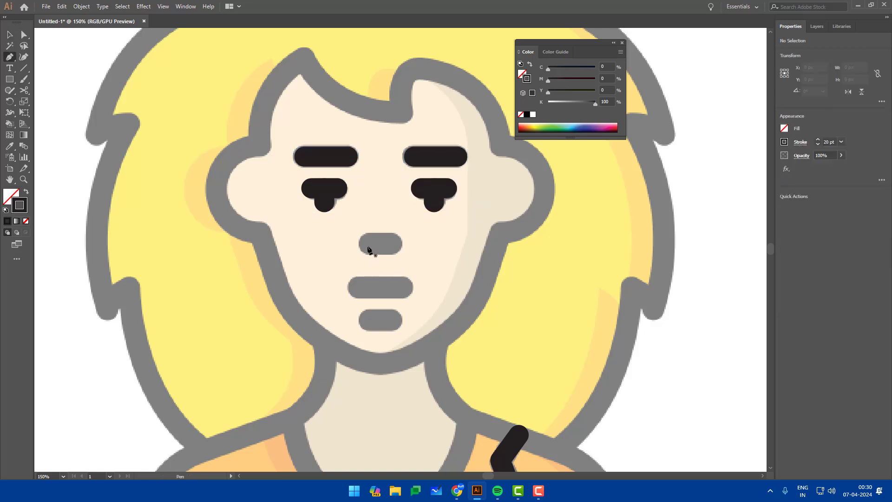
left_click(367, 244)
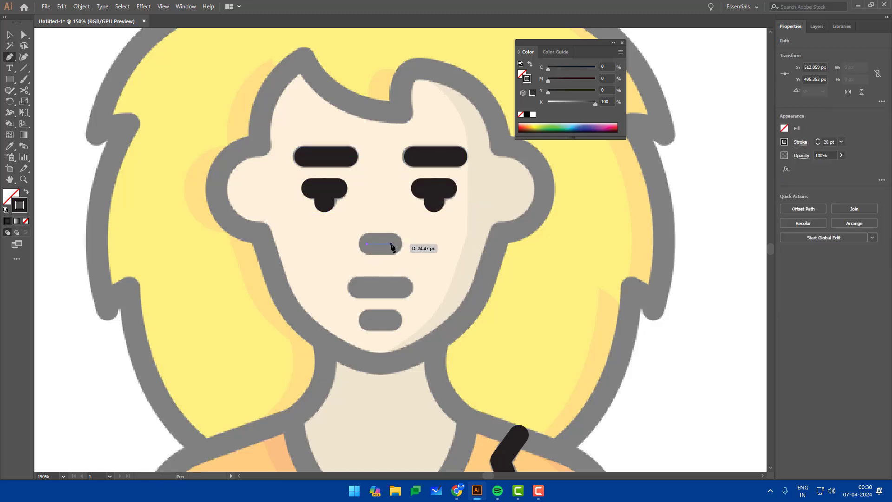
left_click(392, 244)
key("v")
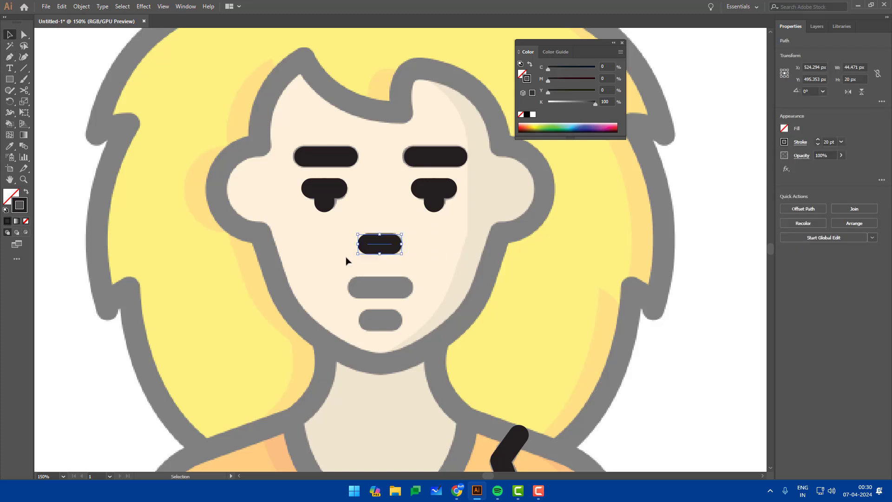
- Duplicate the nose line onto the mouth mark and extend both its end points outward to about 65 px overall width
left_click_drag(396, 247, 399, 290)
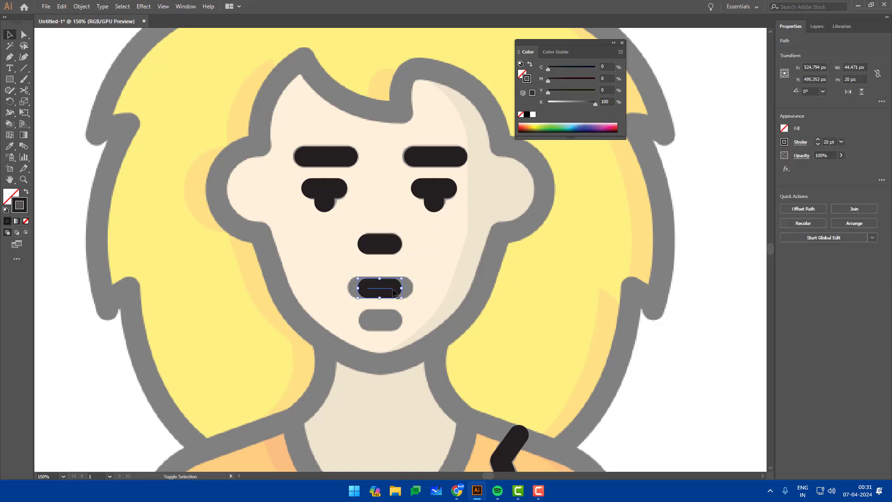
key("p")
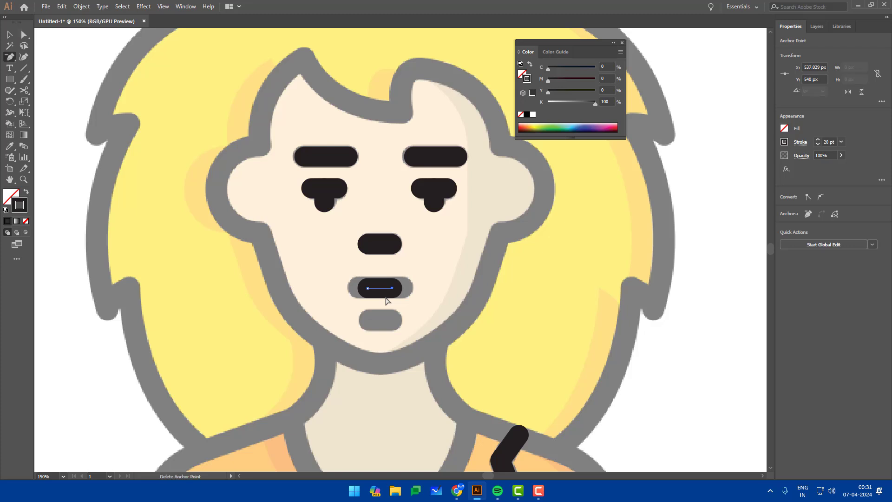
key("Right")
key("Right")
key("Right")
key("Right")
key("Right")
left_click(365, 298)
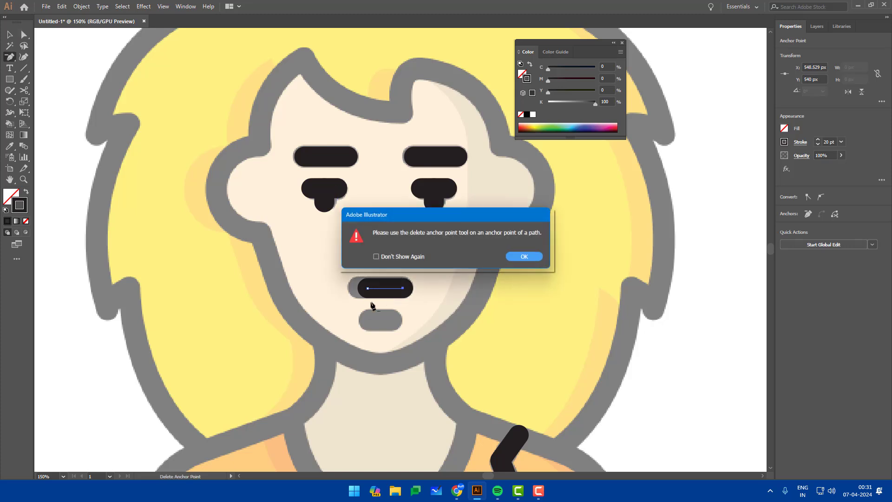
left_click(508, 257)
key("ctrl")
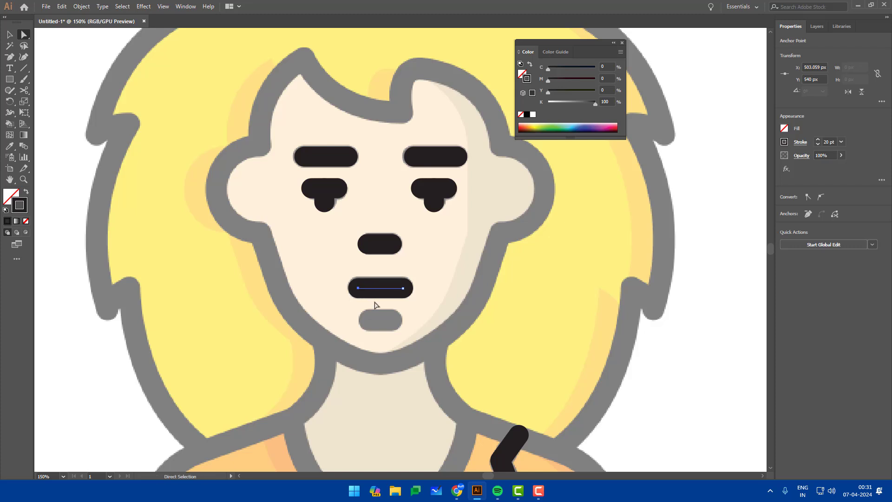
left_click(384, 295, "ctrl")
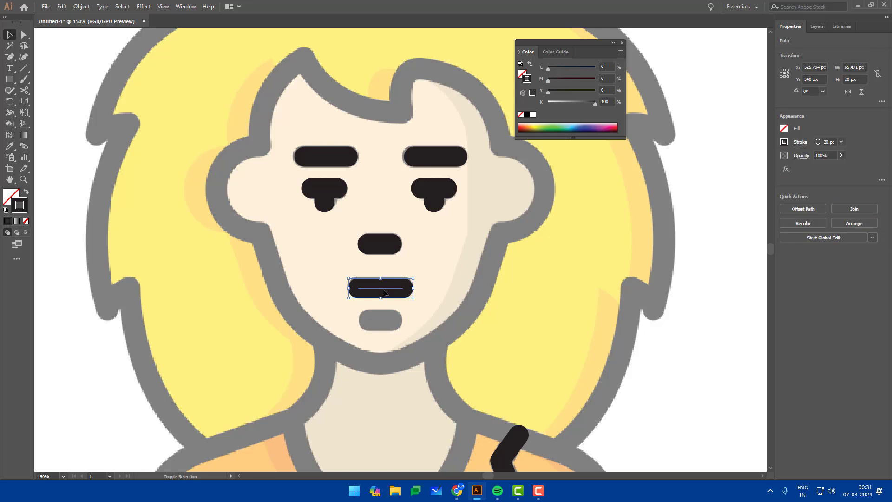
- Duplicate the nose line onto the short mark below the mouth and deselect it
left_click_drag(385, 324, 384, 304)
left_click_drag(374, 263, 388, 322)
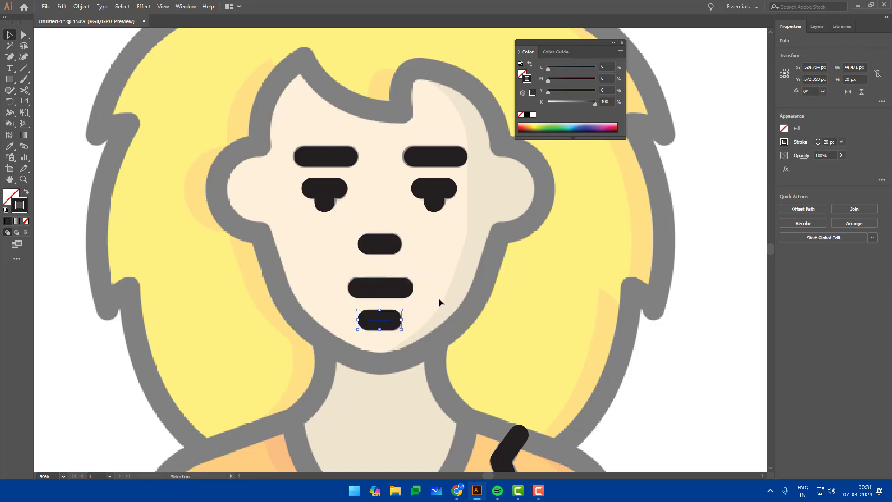
left_click(440, 301)
- Select all the traced face and shirt detail lines and move them horizontally about 785 px onto the painted portrait
scroll(441, 301, "down", 3)
left_click_drag(503, 257, 437, 254)
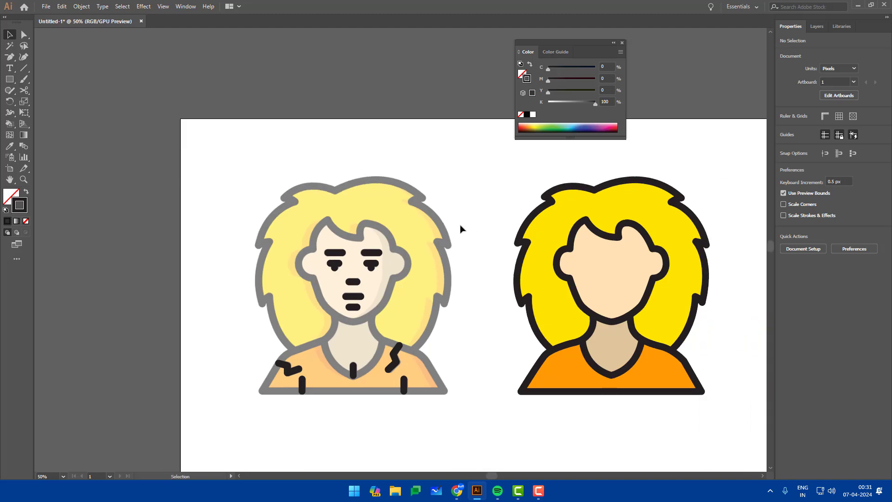
left_click_drag(462, 213, 258, 470)
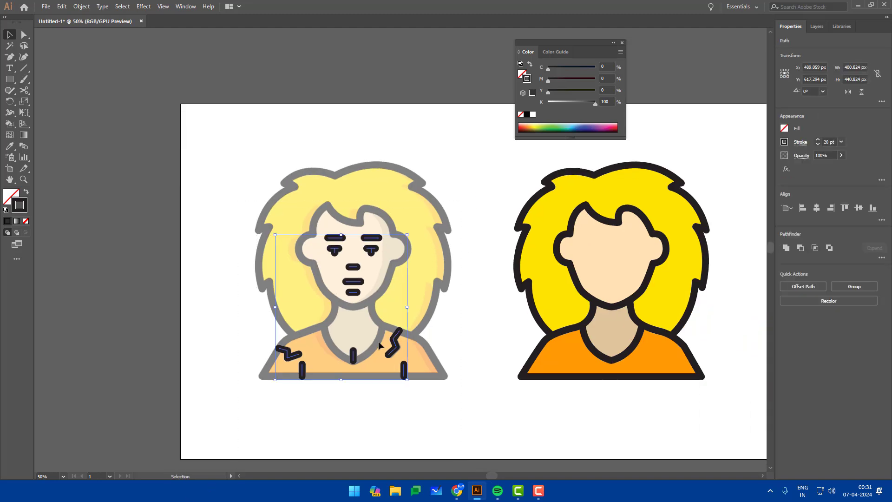
key("shift+Right")
key("shift+Right")
key("shift+Right")
key("shift+Right")
key("shift+Right")
key("shift+Right")
key("shift+Right")
key("shift+Right")
key("shift+Right")
key("shift+Right")
key("shift+Right")
key("shift+Right")
key("shift+Right")
key("shift+Right")
key("shift+Right")
key("shift+Right")
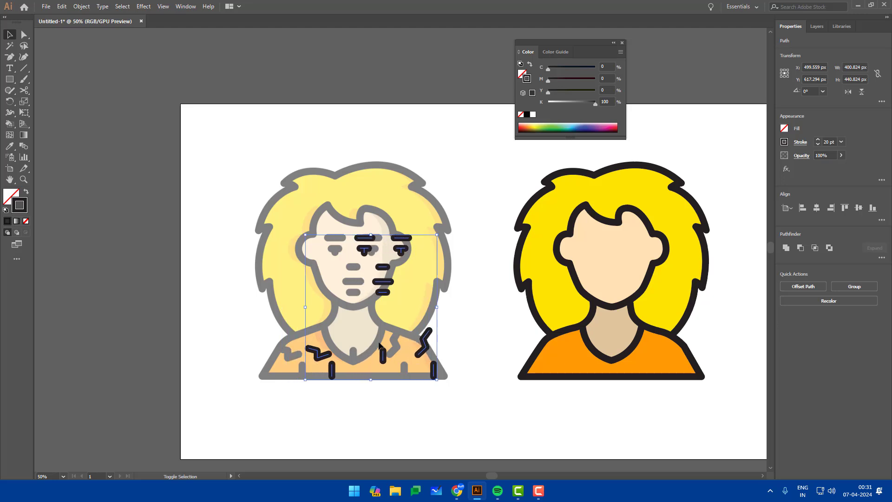
key("shift+Right")
key("shift+Right")
key("shift+Right")
key("shift+Right")
key("shift+Right")
key("shift+Right")
key("shift+Right")
key("shift+Right")
key("shift+Right")
key("shift+Right")
key("shift+Right")
key("shift+Right")
key("shift+Right")
key("shift+Right")
key("shift+Right")
key("shift+Right")
key("shift+Right")
key("shift+Right")
key("shift+Right")
key("shift+Right")
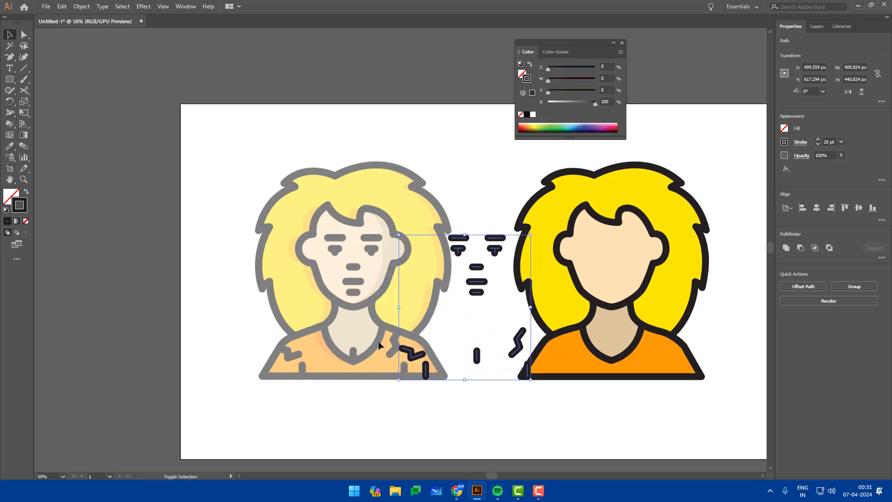
key("shift+Right")
key("shift+Right")
key("shift+Right")
key("shift+Right")
key("shift+Right")
key("shift+Right")
key("shift+Right")
key("shift+Right")
key("shift+Right")
key("shift+Right")
key("shift+Right")
key("shift+Right")
key("shift+Right")
key("shift+Right")
key("shift+Right")
key("shift+Right")
key("shift+Right")
key("shift+Right")
key("shift+Right")
key("shift+Right")
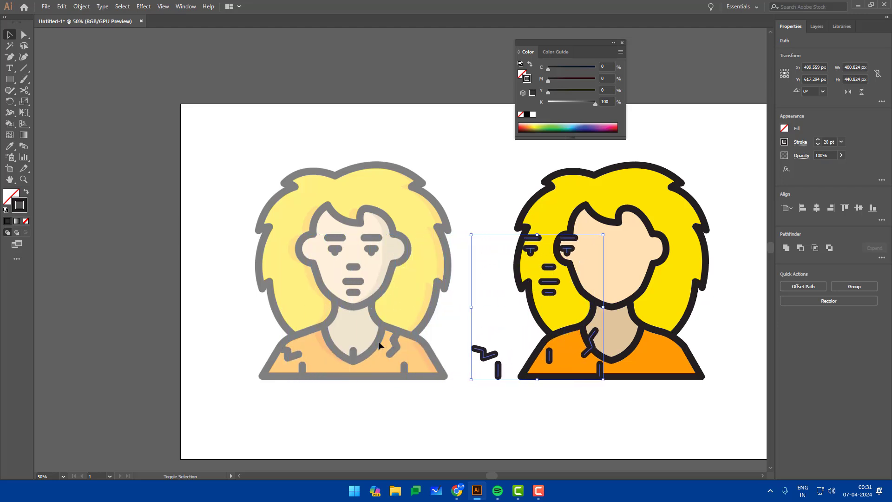
left_click_drag(581, 240, 624, 239)
- Shift the detail lines about 9 px further right on the painted portrait and deselect them
scroll(513, 385, "up", 2)
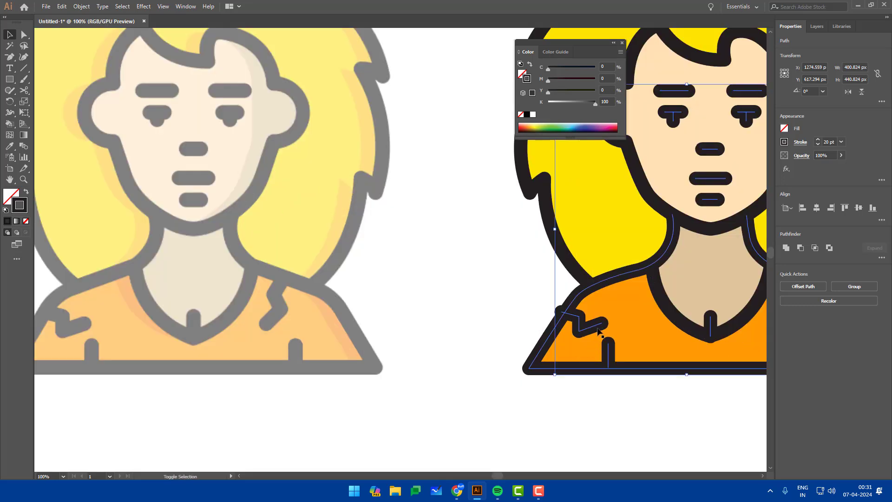
left_click_drag(595, 329, 601, 329)
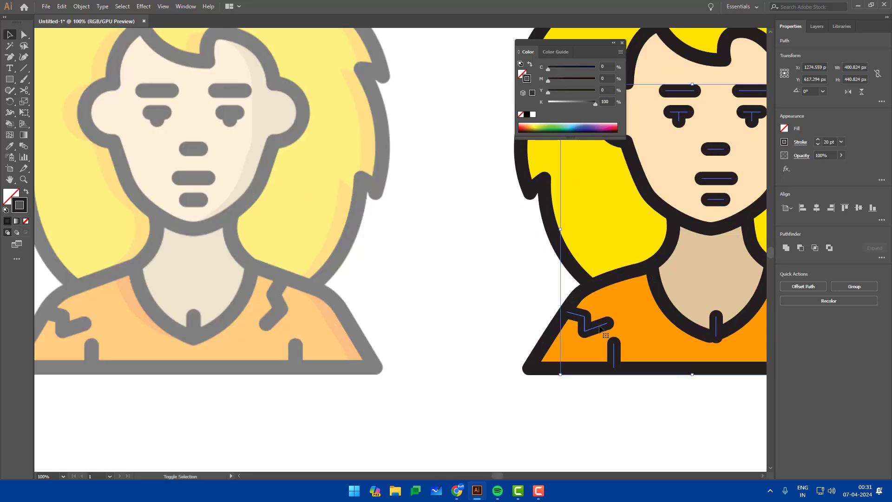
scroll(630, 393, "down", 2)
left_click_drag(653, 393, 585, 392)
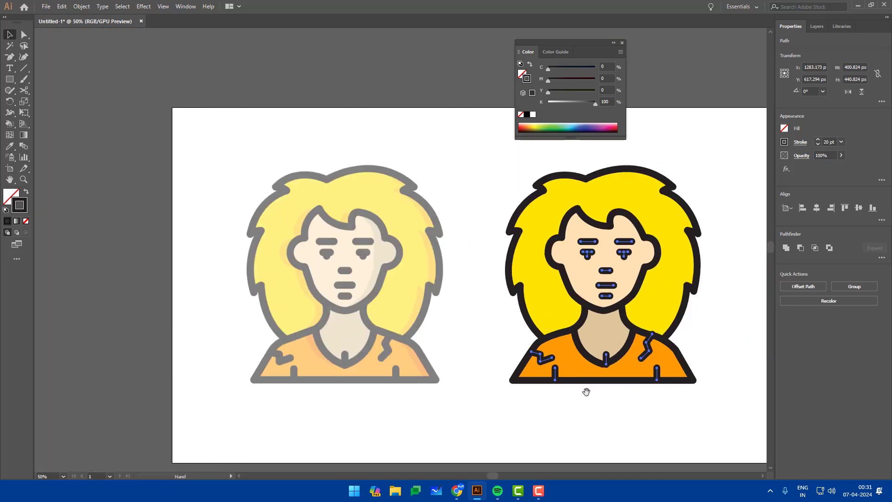
left_click(640, 395)
- Move the short vertical collar line slightly left so it sits on the lowest point of the neckline
scroll(650, 356, "up", 2)
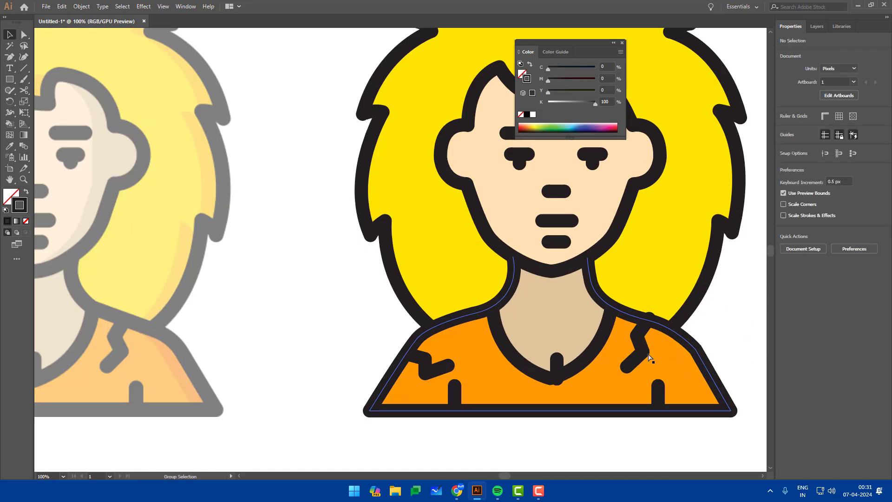
left_click(557, 369)
scroll(558, 369, "up", 2)
left_click_drag(558, 371, 546, 368)
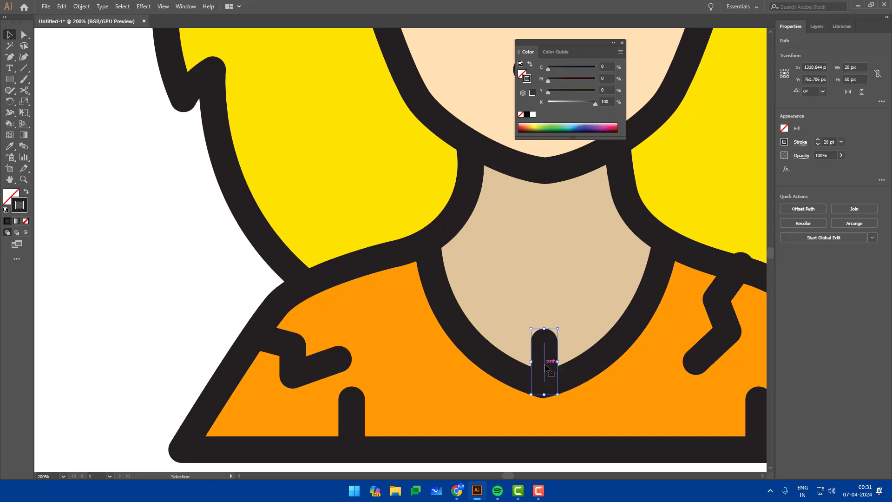
- Move the upper anchor point of the right shoulder's zigzag line inward onto the shirt's shoulder outline
left_click_drag(695, 330, 610, 339)
left_click(643, 282)
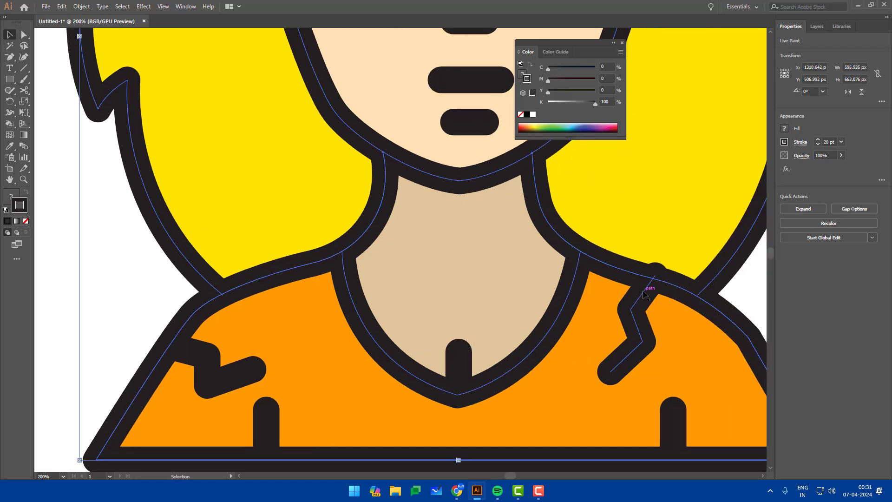
key("a")
left_click(653, 279)
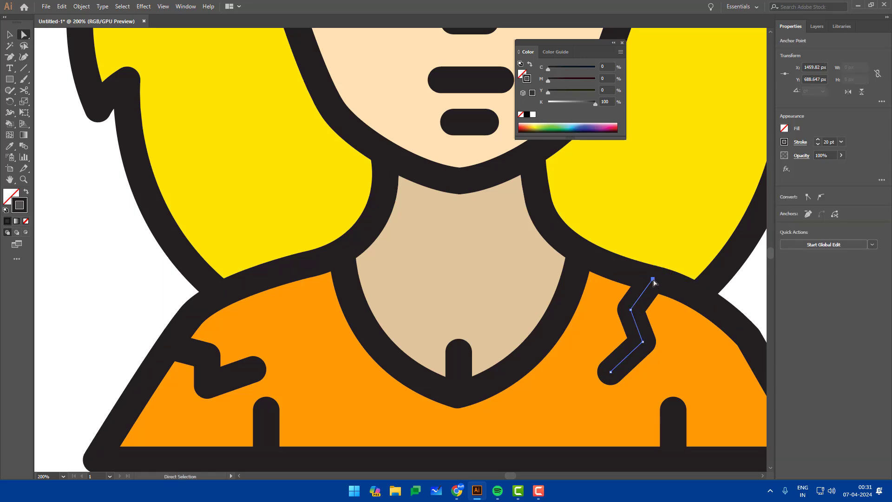
left_click_drag(654, 280, 651, 282)
- Select the painted portrait's eyebrows, eyes, nose, mouth and chin mark and group them
scroll(659, 290, "down", 1)
left_click_drag(598, 351, 572, 451)
scroll(572, 261, "down", 2)
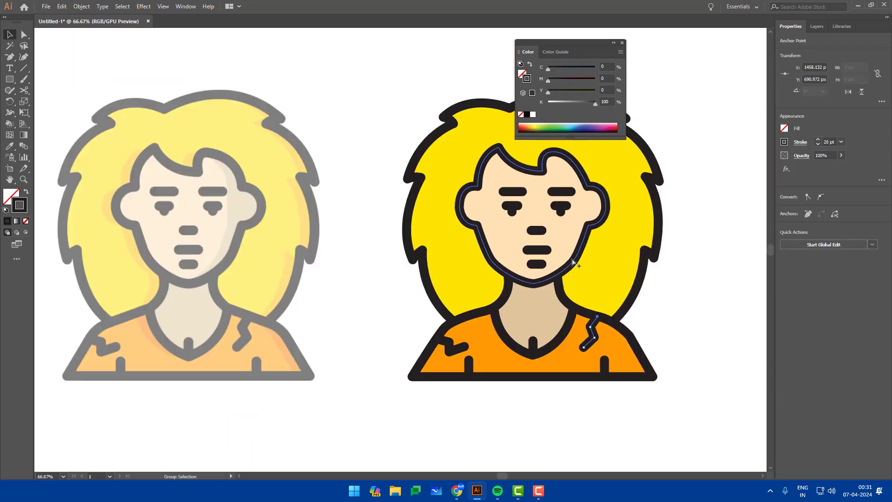
left_click(537, 250)
left_click(537, 264, "shift")
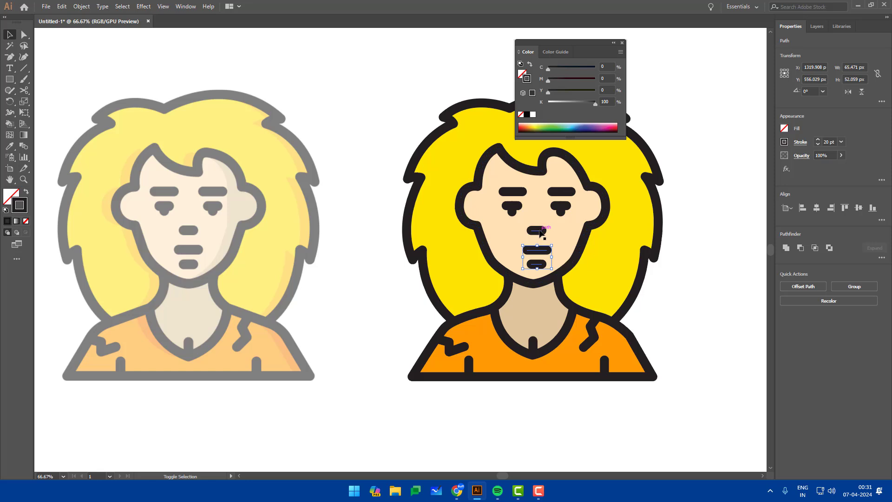
left_click(540, 232, "shift")
left_click(512, 204, "shift")
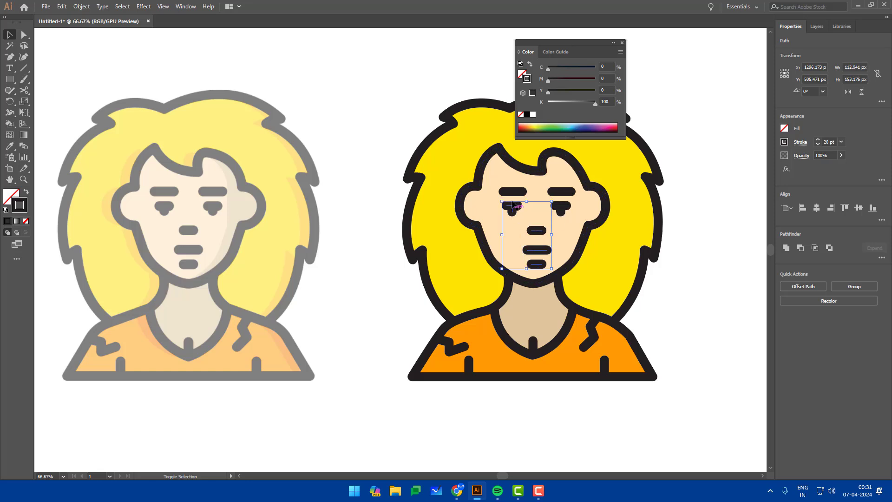
left_click(513, 192, "shift")
left_click(562, 192, "shift")
left_click(562, 208, "shift")
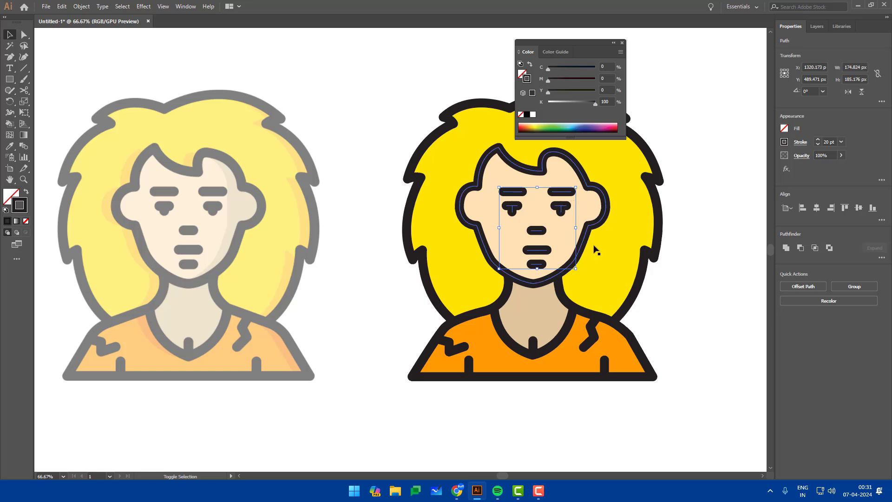
key("ctrl+g")
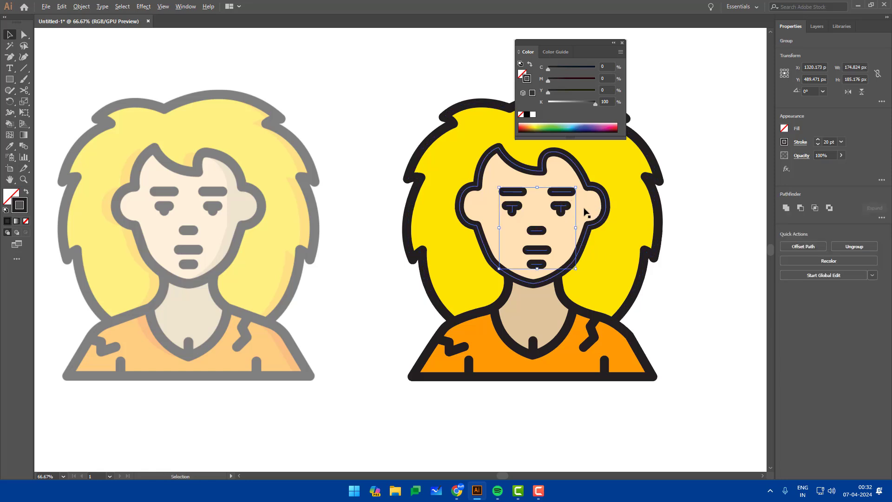
- Select the Live Paint portrait, open the Align options and set the alignment reference to Key Object
left_click(631, 184)
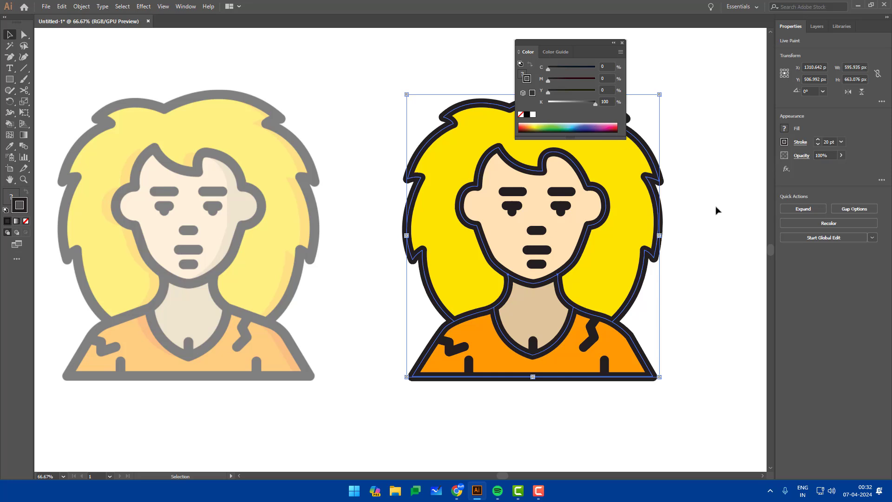
left_click(186, 6)
left_click(260, 114)
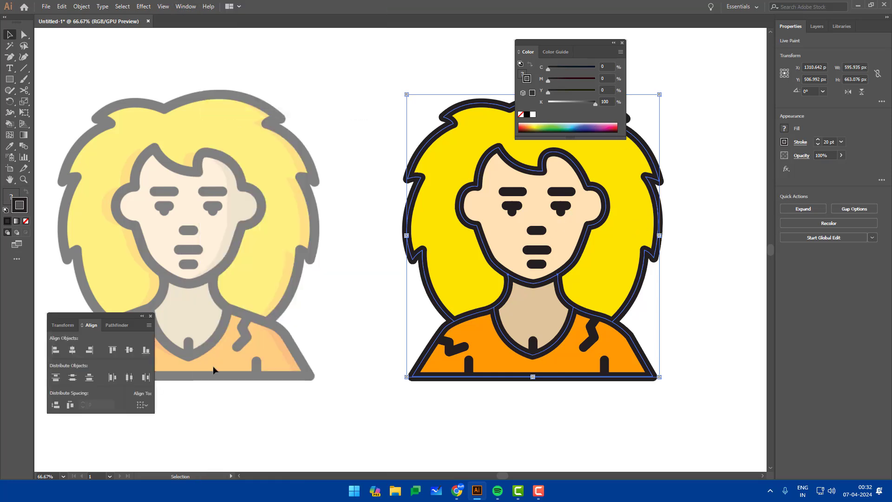
left_click(141, 407)
left_click(172, 428)
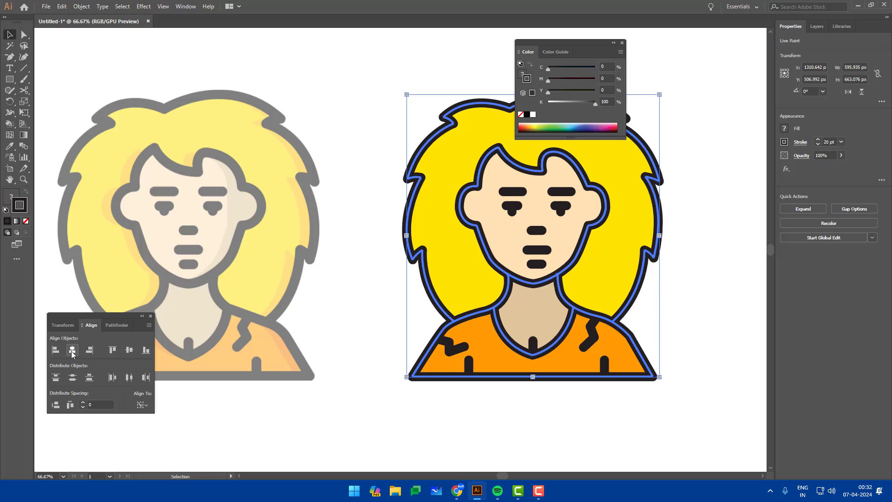
- Center the face details group horizontally on the Live Paint portrait as key object and deselect
left_click(685, 232)
left_click(545, 192)
left_click_drag(696, 186, 458, 285)
left_click(631, 242, "shift")
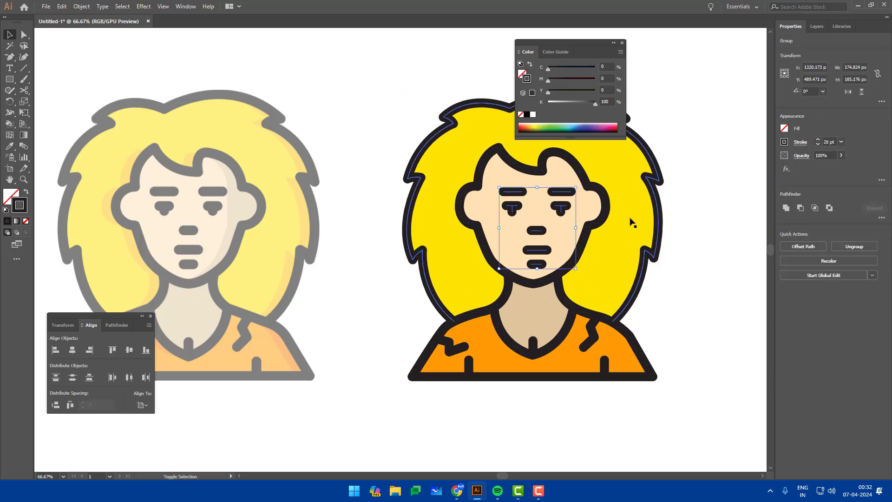
left_click(631, 224, "shift")
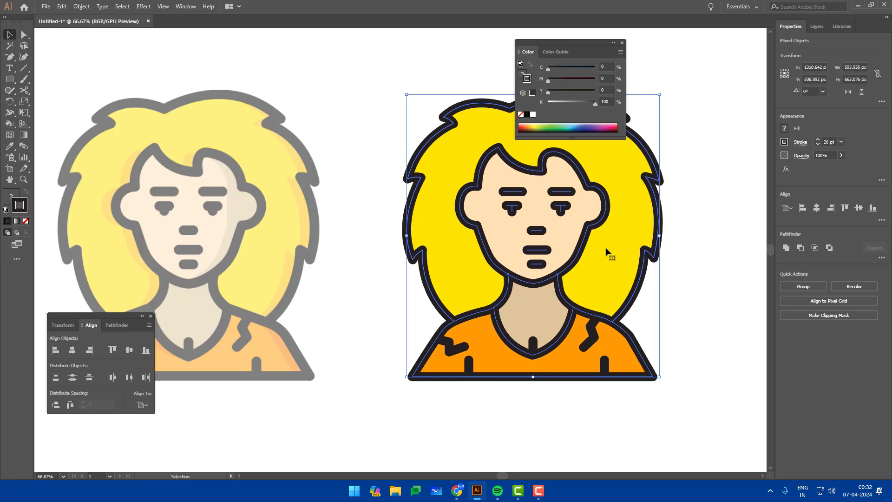
left_click(460, 271)
left_click(72, 349)
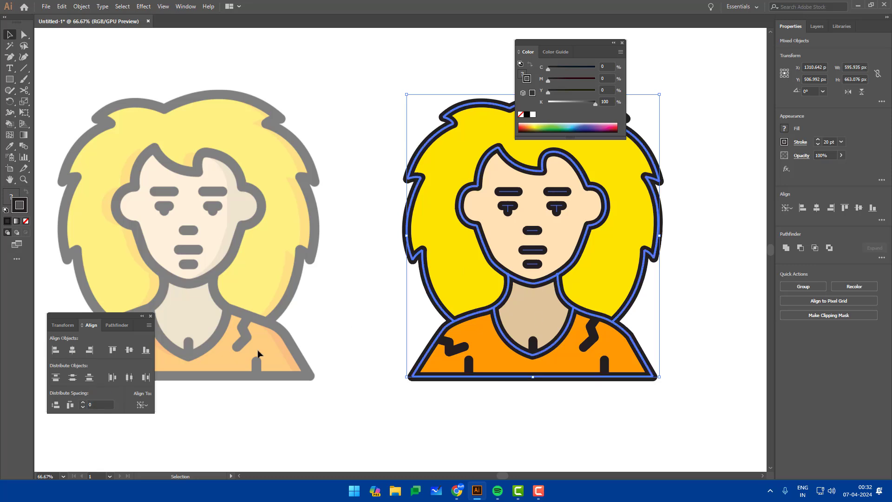
left_click(549, 430)
- Unlock the reference image, set its opacity to 100% and deselect it
scroll(711, 216, "down", 1)
left_click_drag(724, 188, 692, 211)
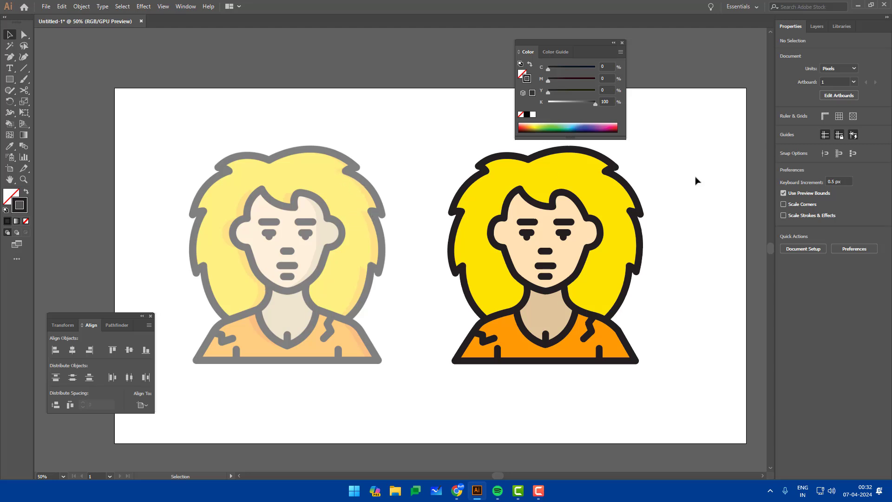
right_click(265, 217)
left_click(271, 171)
left_click(271, 172)
left_click_drag(342, 112, 304, 250)
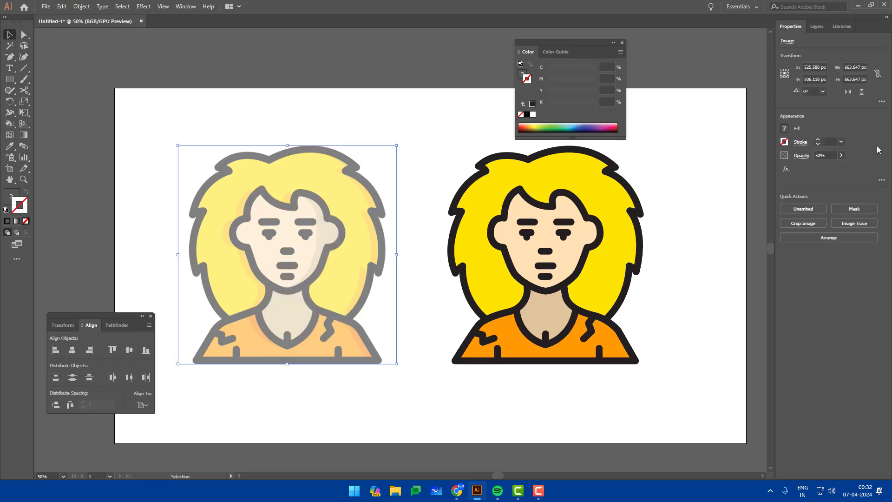
left_click(841, 155)
left_click_drag(823, 168, 888, 168)
left_click(267, 113)
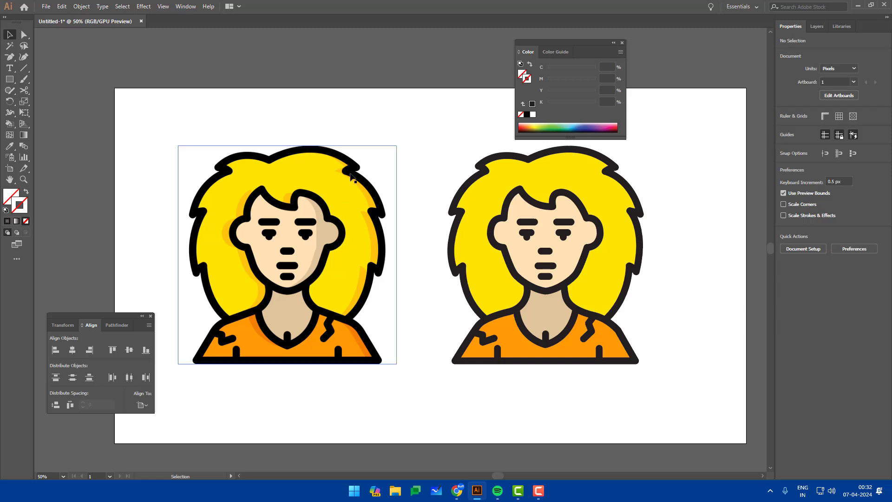
- Recolor all strokes of the redrawn portrait to a deep black of C 74.97, M 67.92, Y 67.05, K 90.15 and deselect
left_click_drag(349, 99, 298, 247)
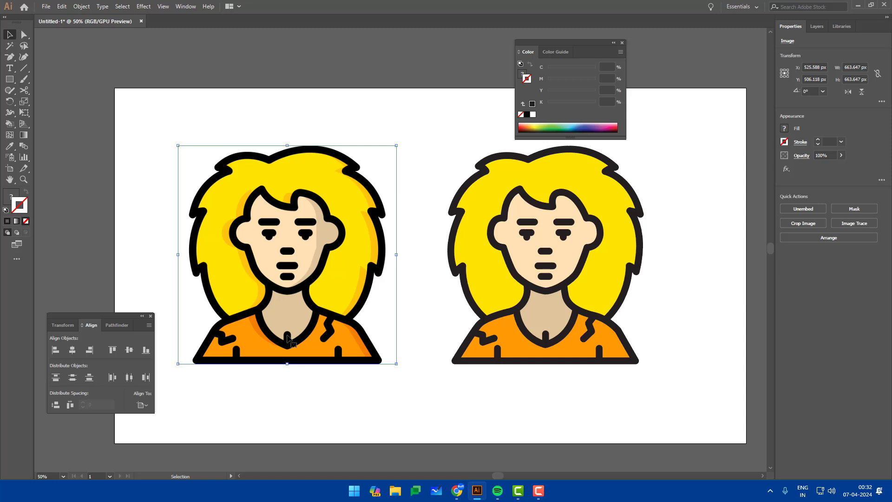
left_click(508, 79)
left_click_drag(666, 150, 463, 408)
left_click(784, 143)
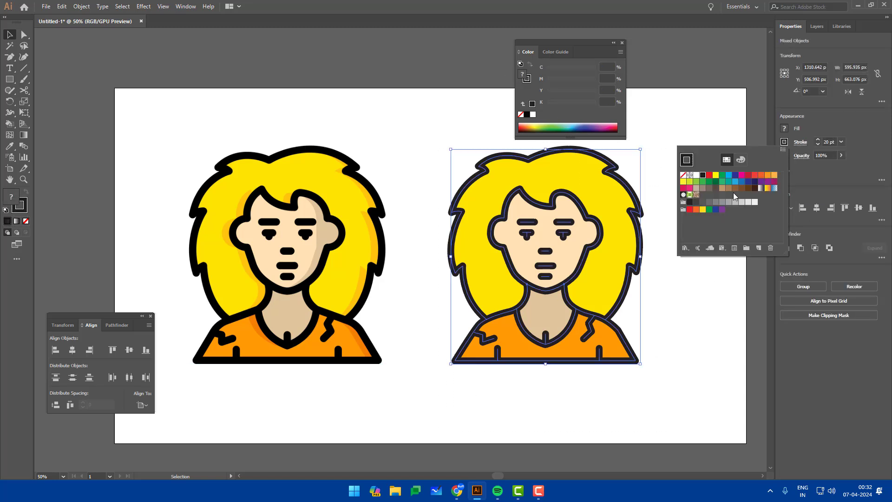
left_click(741, 159)
mouse_move(716, 193)
left_mouse_down()
mouse_move(707, 194)
mouse_move(707, 209)
left_mouse_up()
left_click_drag(716, 178, 706, 178)
left_click(674, 129)
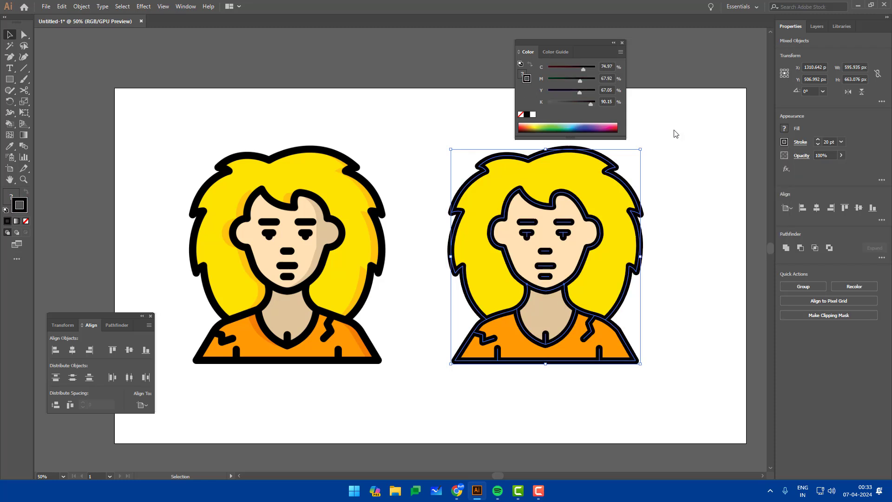
left_click(674, 130)
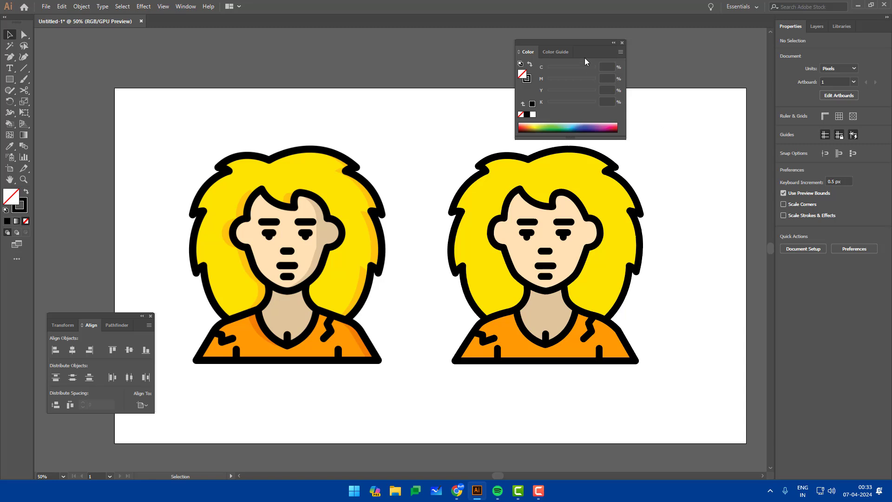
- Move the floating color settings aside, hide all panels and examine the reference and the finished drawing side by side
left_click_drag(573, 41, 679, 38)
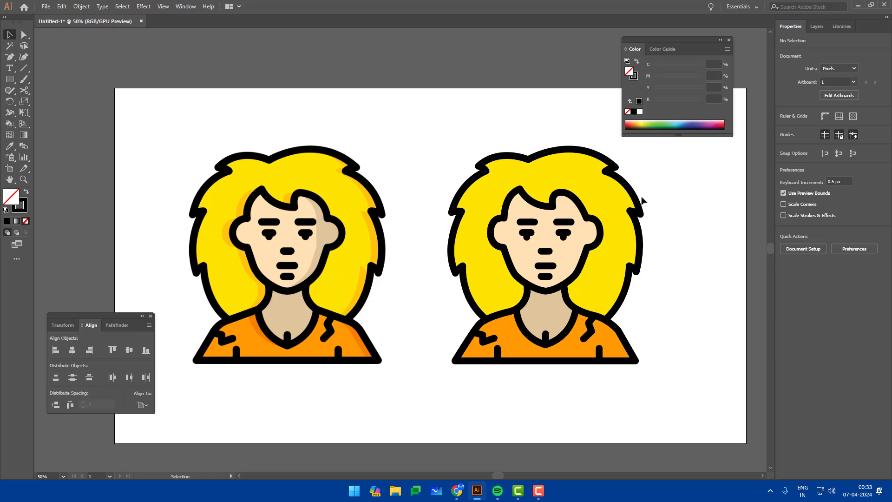
scroll(643, 200, "up", 1)
key("Tab")
left_click_drag(523, 229, 614, 218)
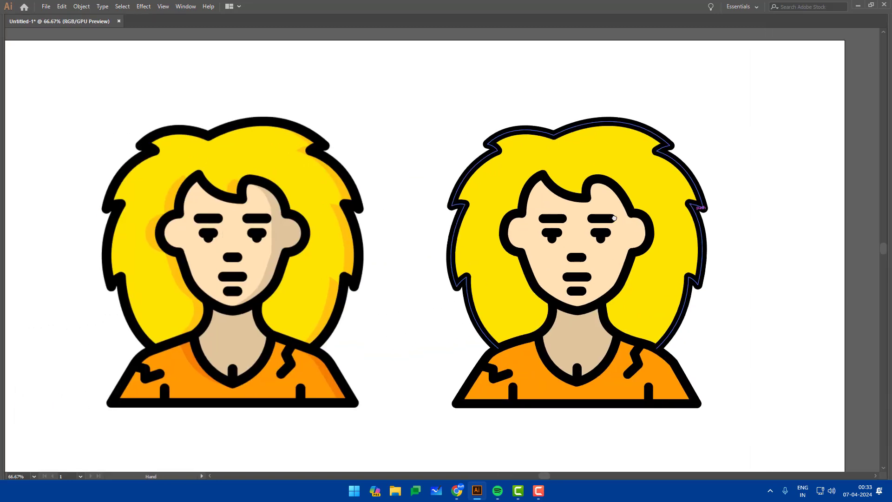